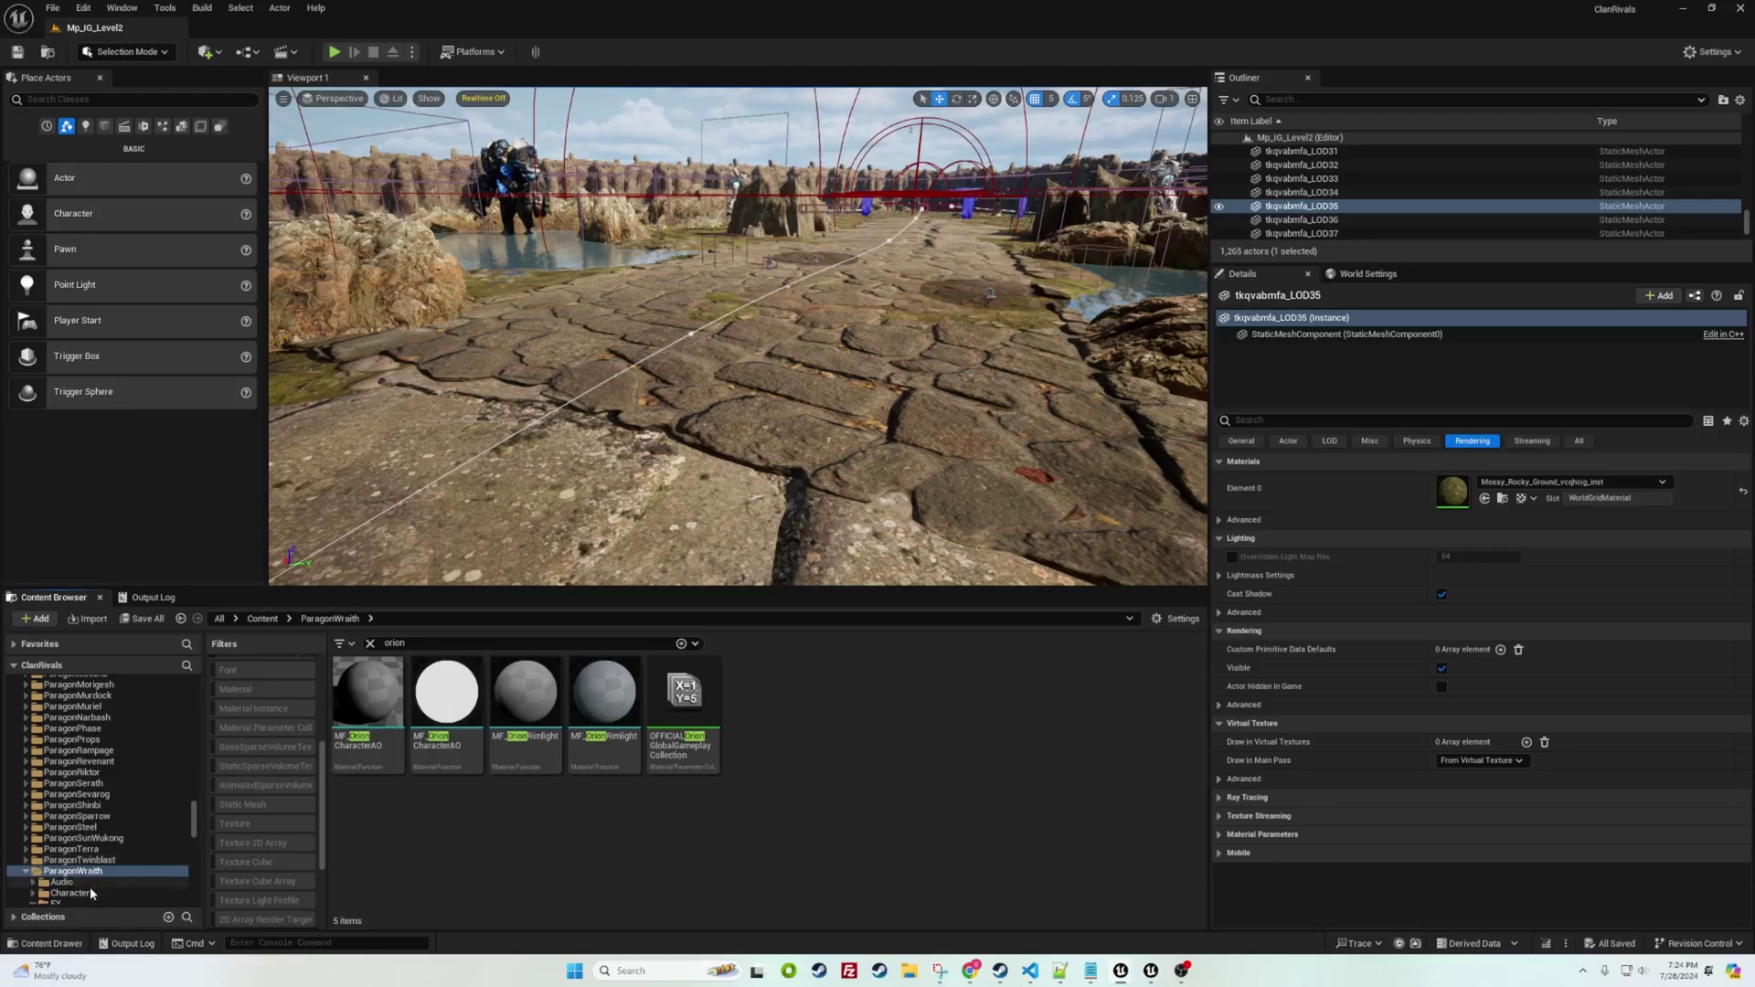
Inspect the context actions of the OFFICIALOrionGlobalGameplayCollection asset
right_click(697, 750)
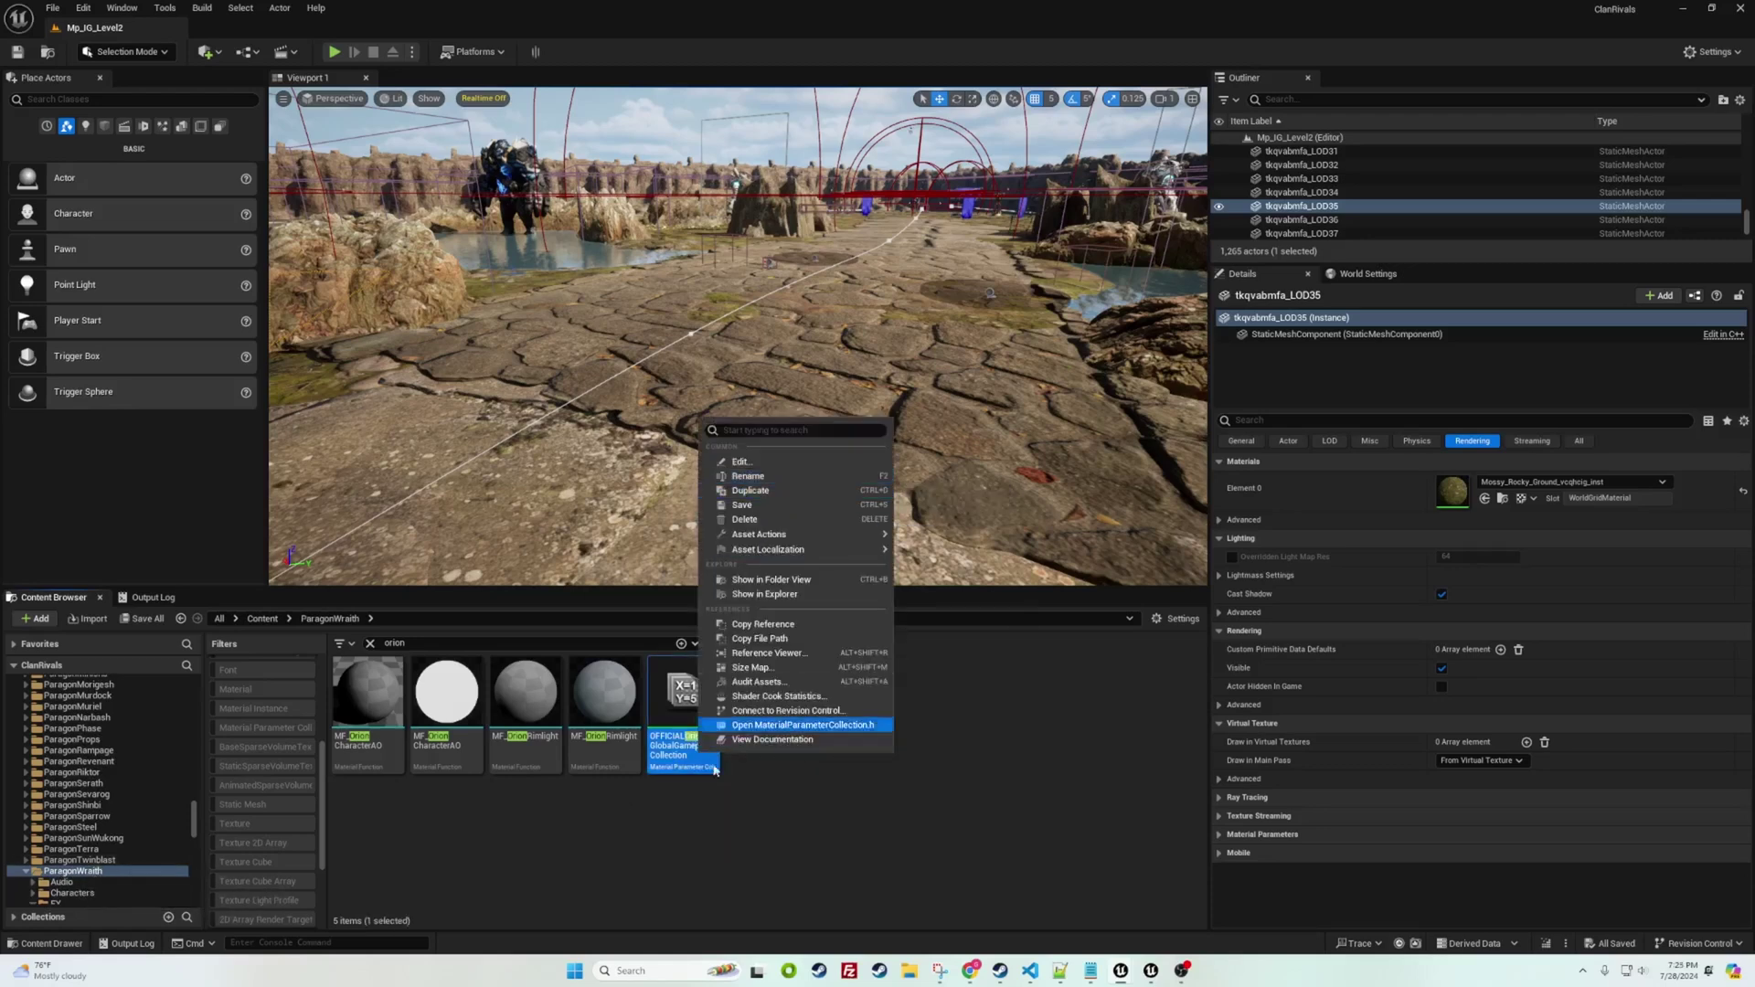
click(777, 725)
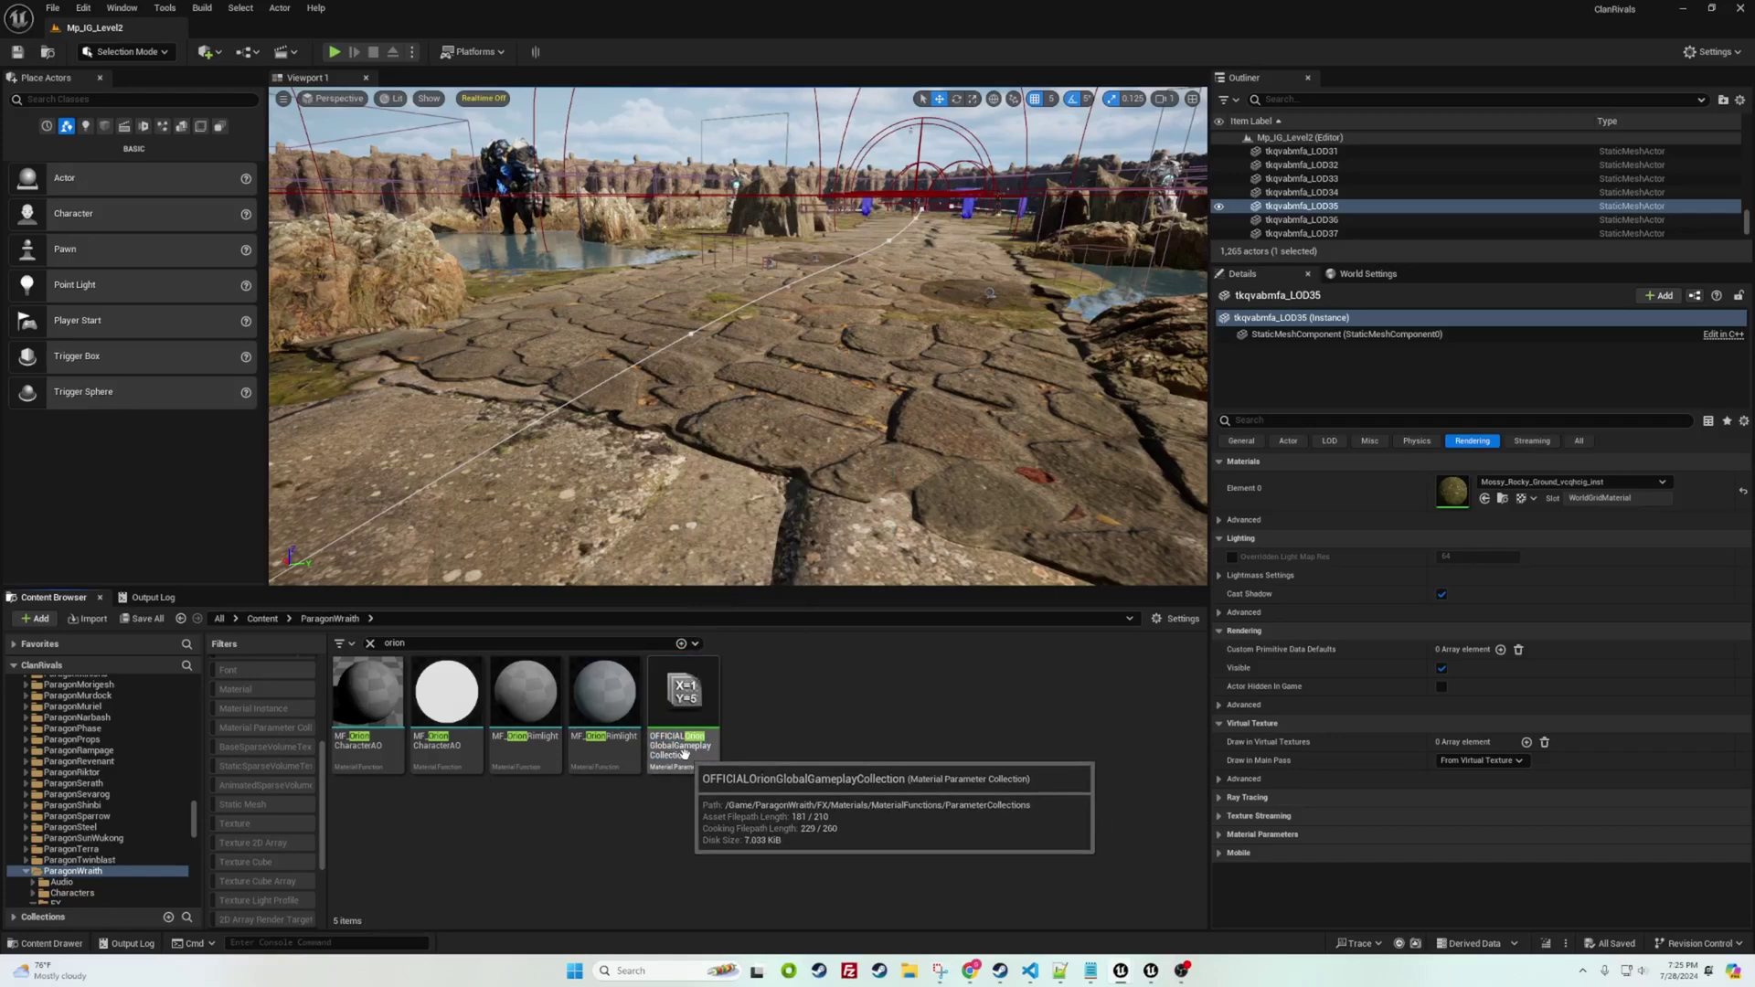
right_click(671, 749)
click(699, 830)
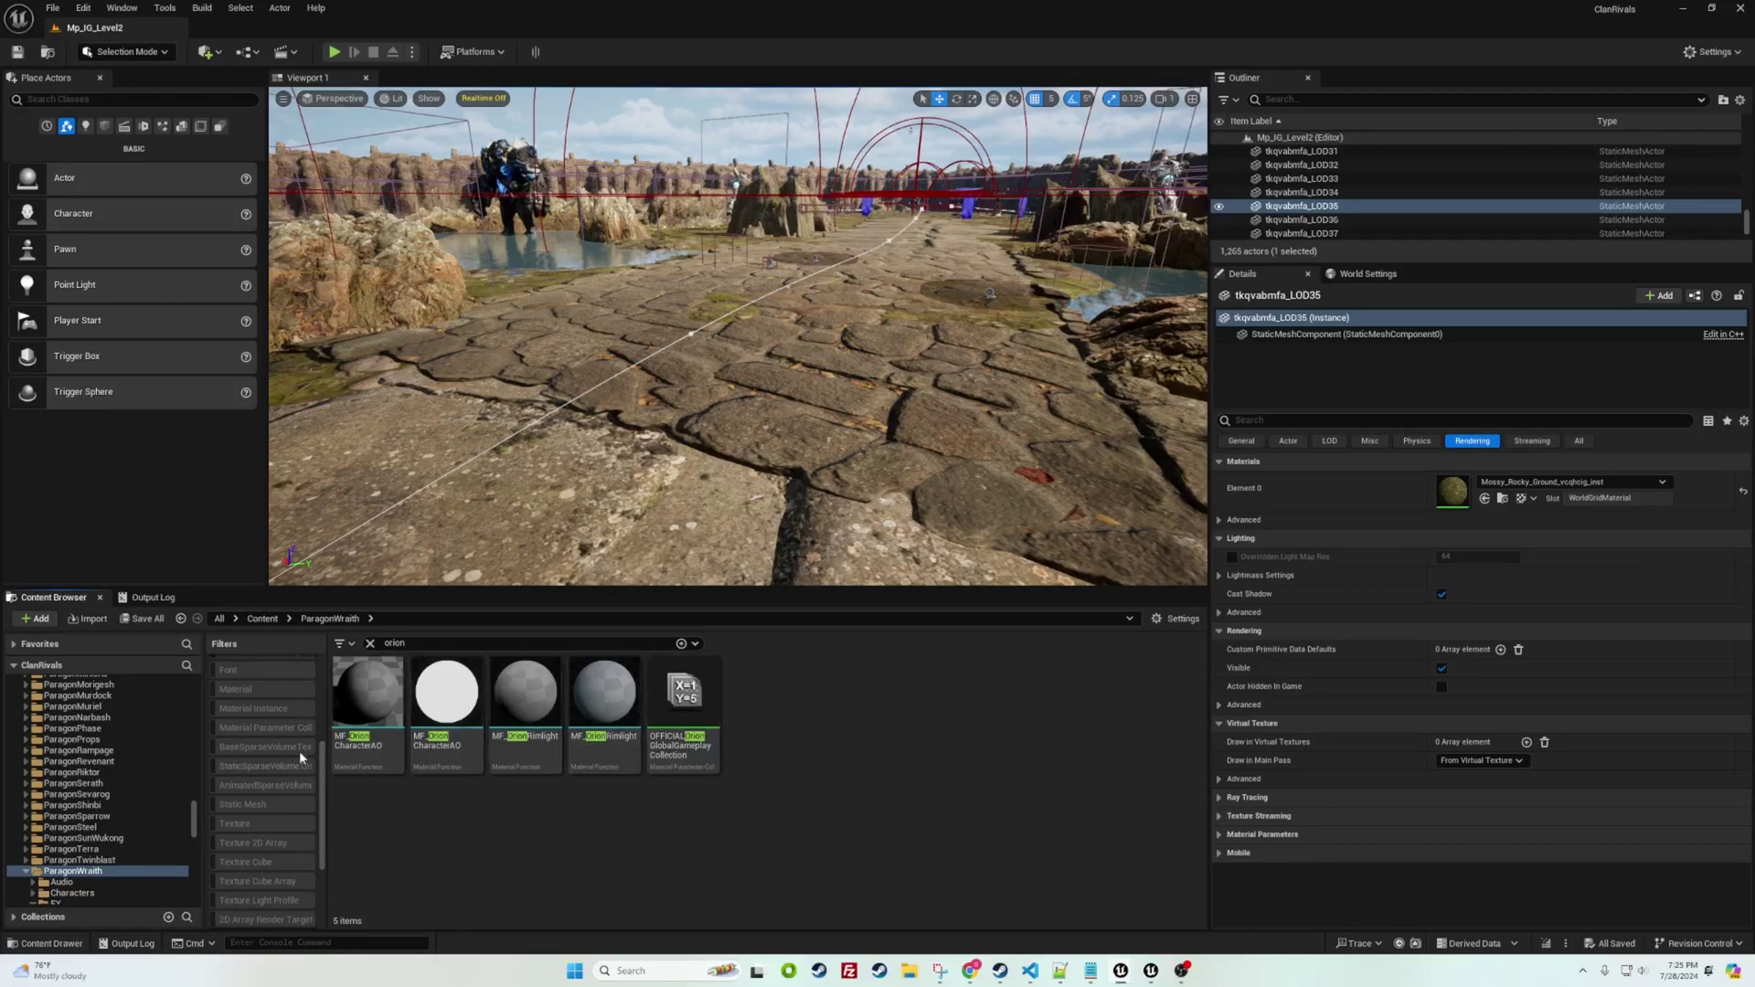
Browse the asset-type filter list for the Material Parameter Collection filter
click(339, 644)
mouse_move(441, 777)
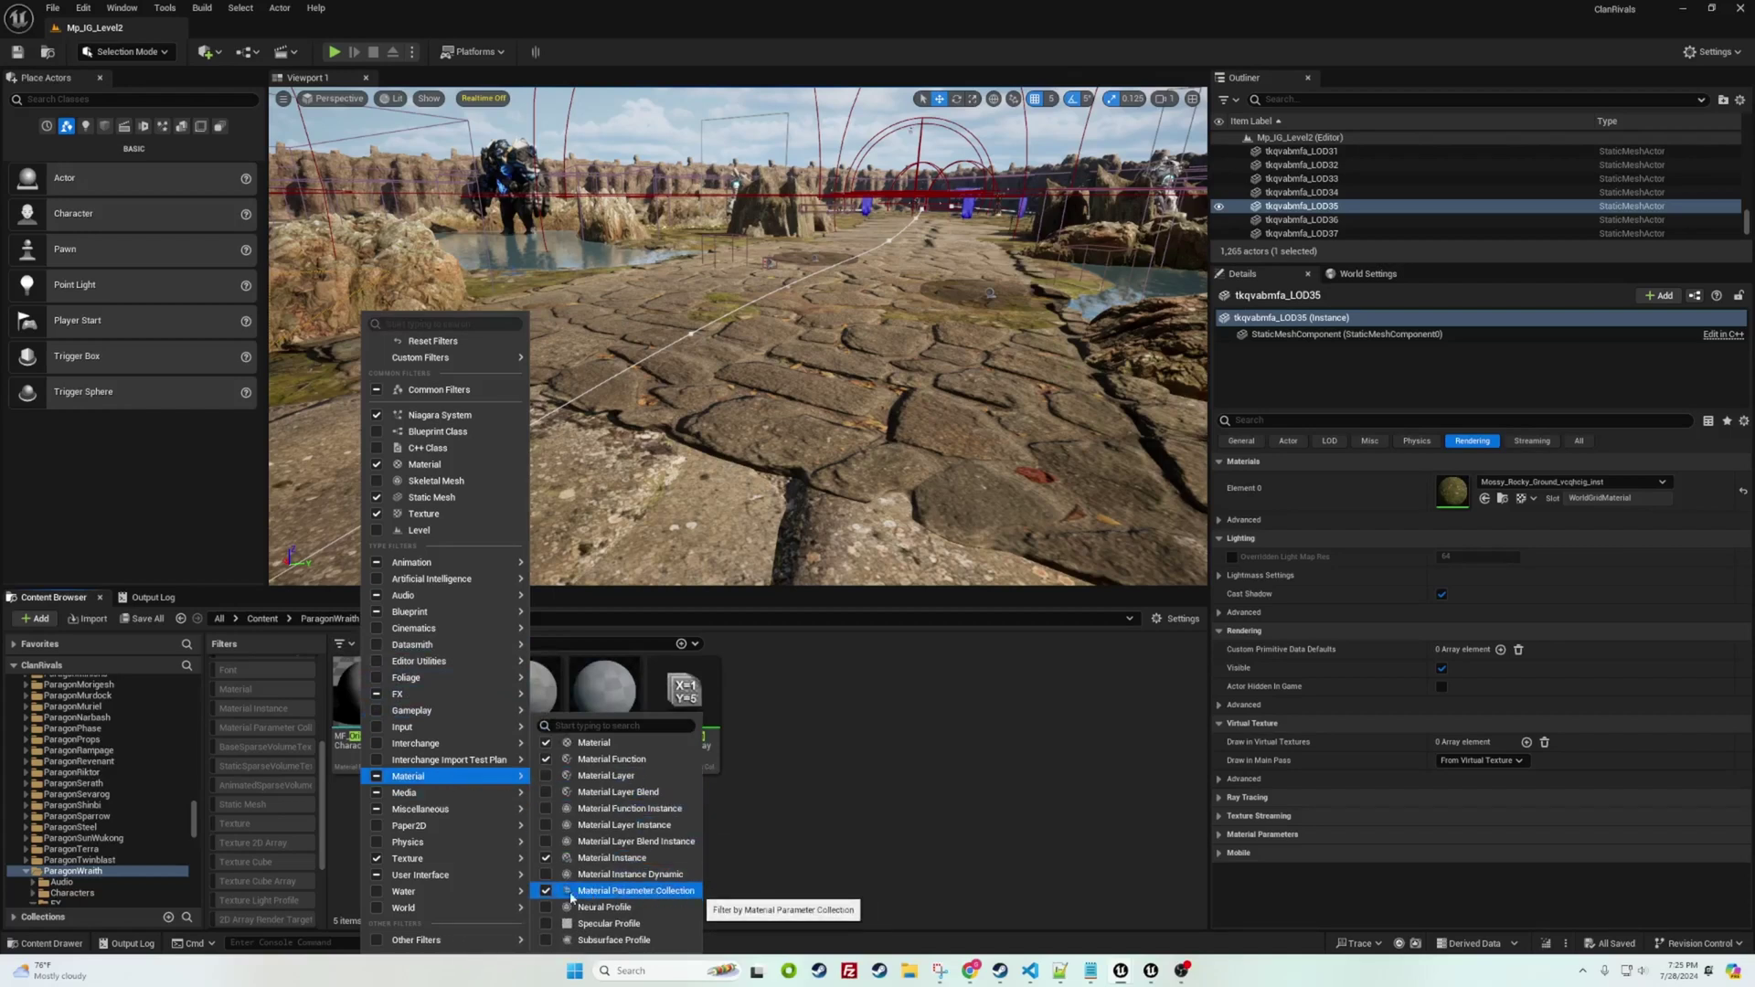
mouse_move(492, 856)
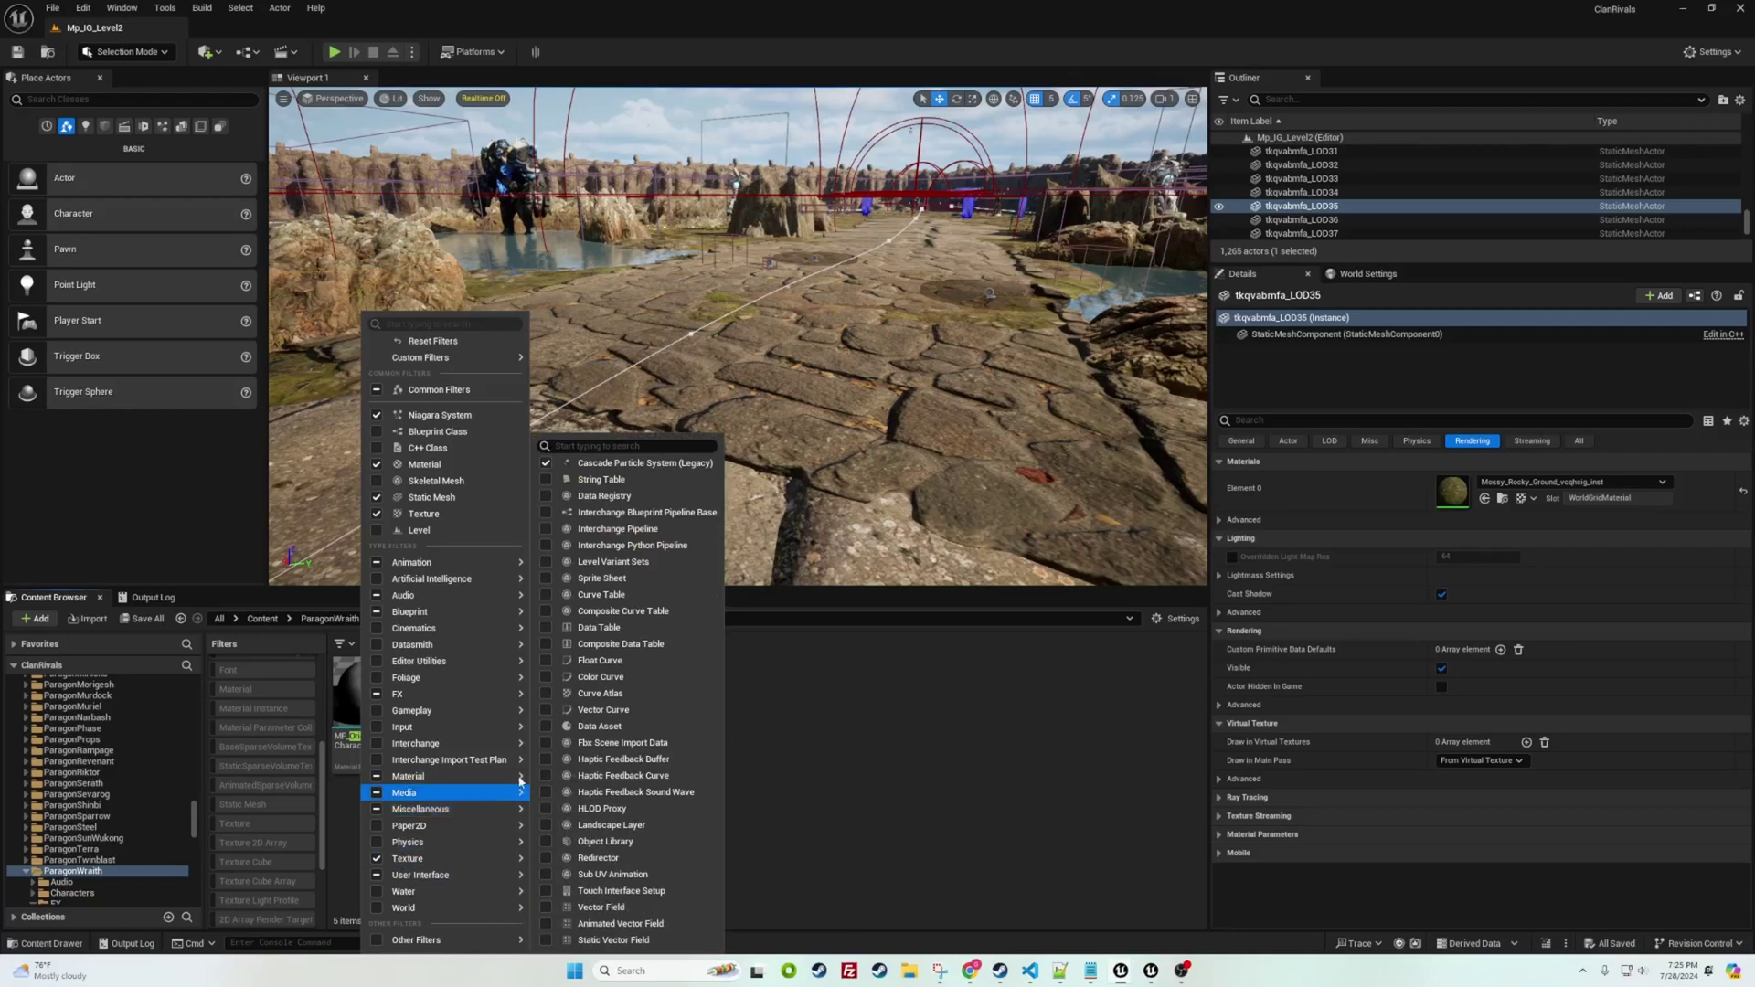
click(256, 753)
scroll(293, 810, down, 3)
scroll(287, 838, up, 5)
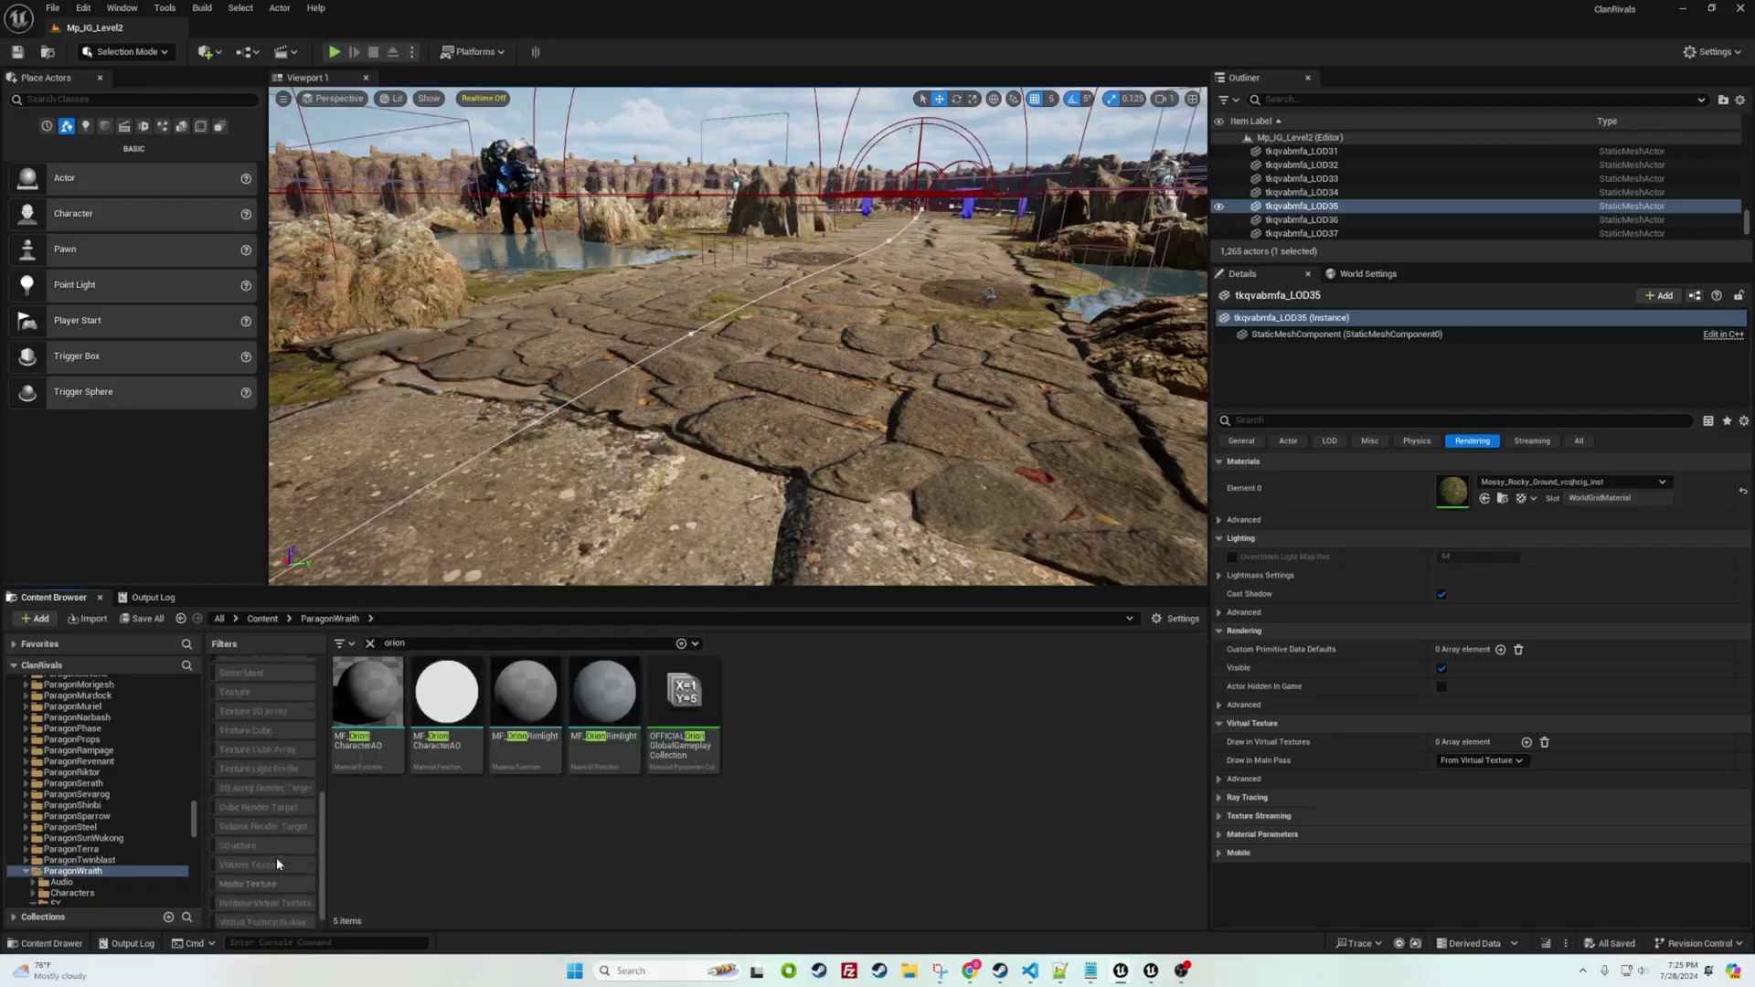
scroll(282, 759, down, 3)
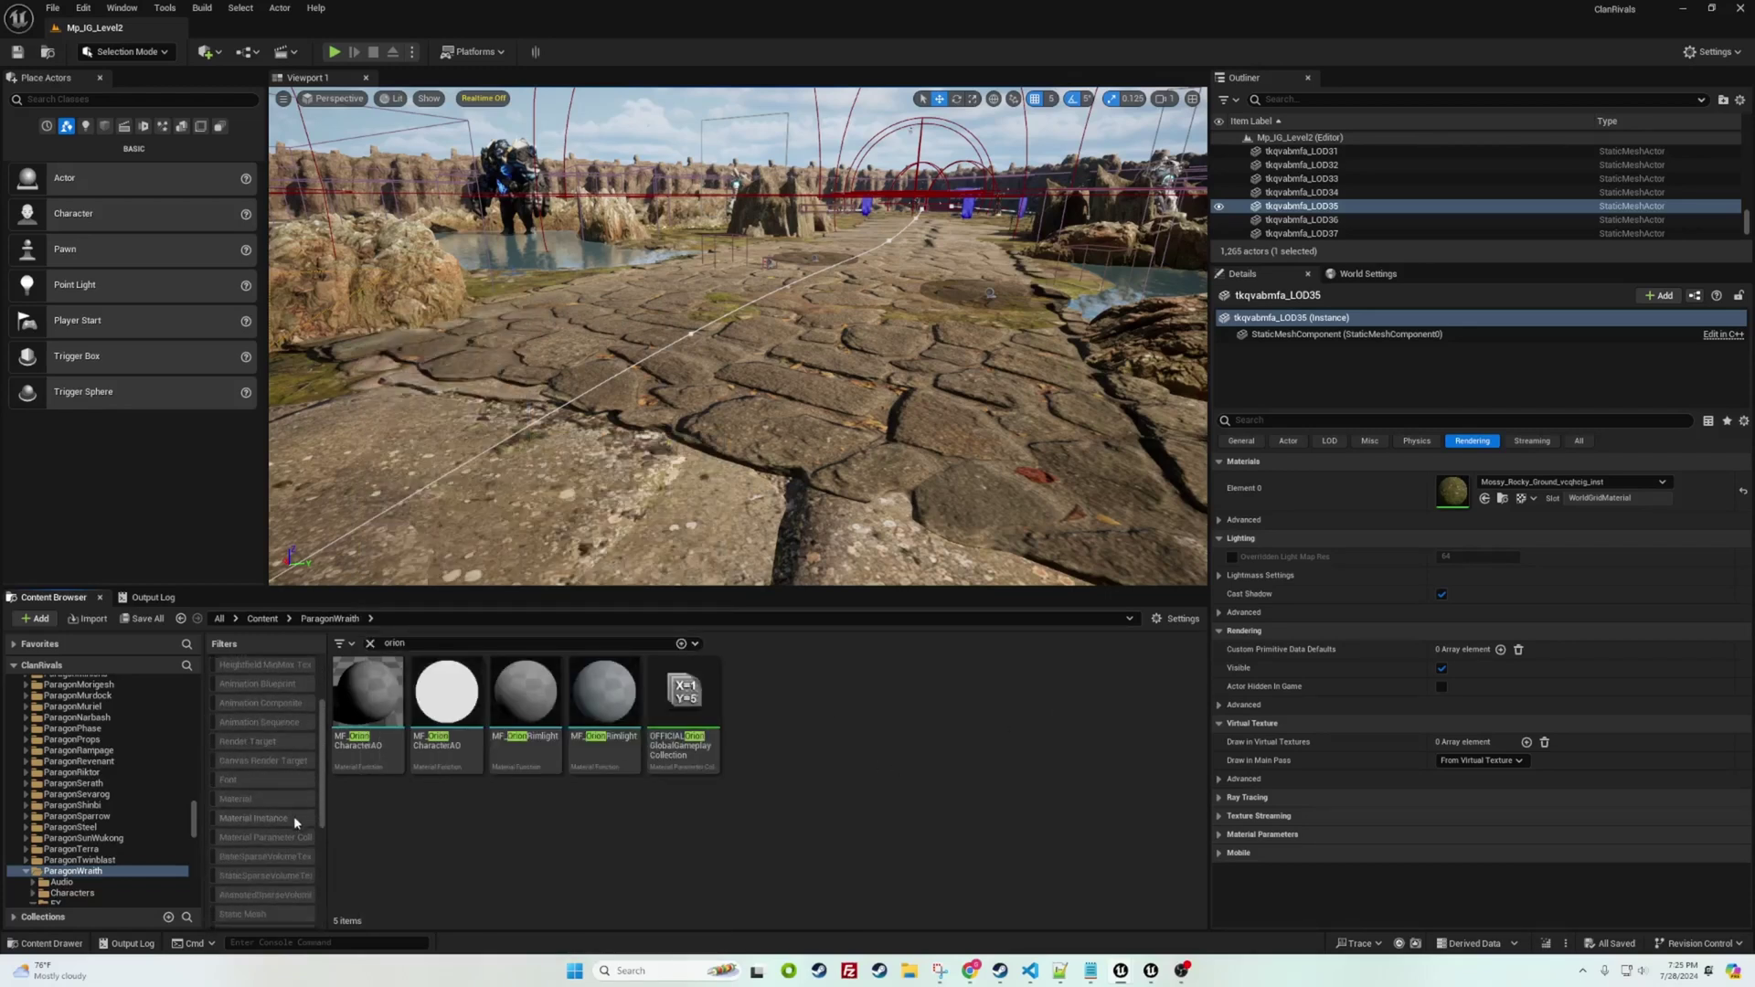
Show only material parameter collections in the Orion results and scroll the folder tree
click(277, 838)
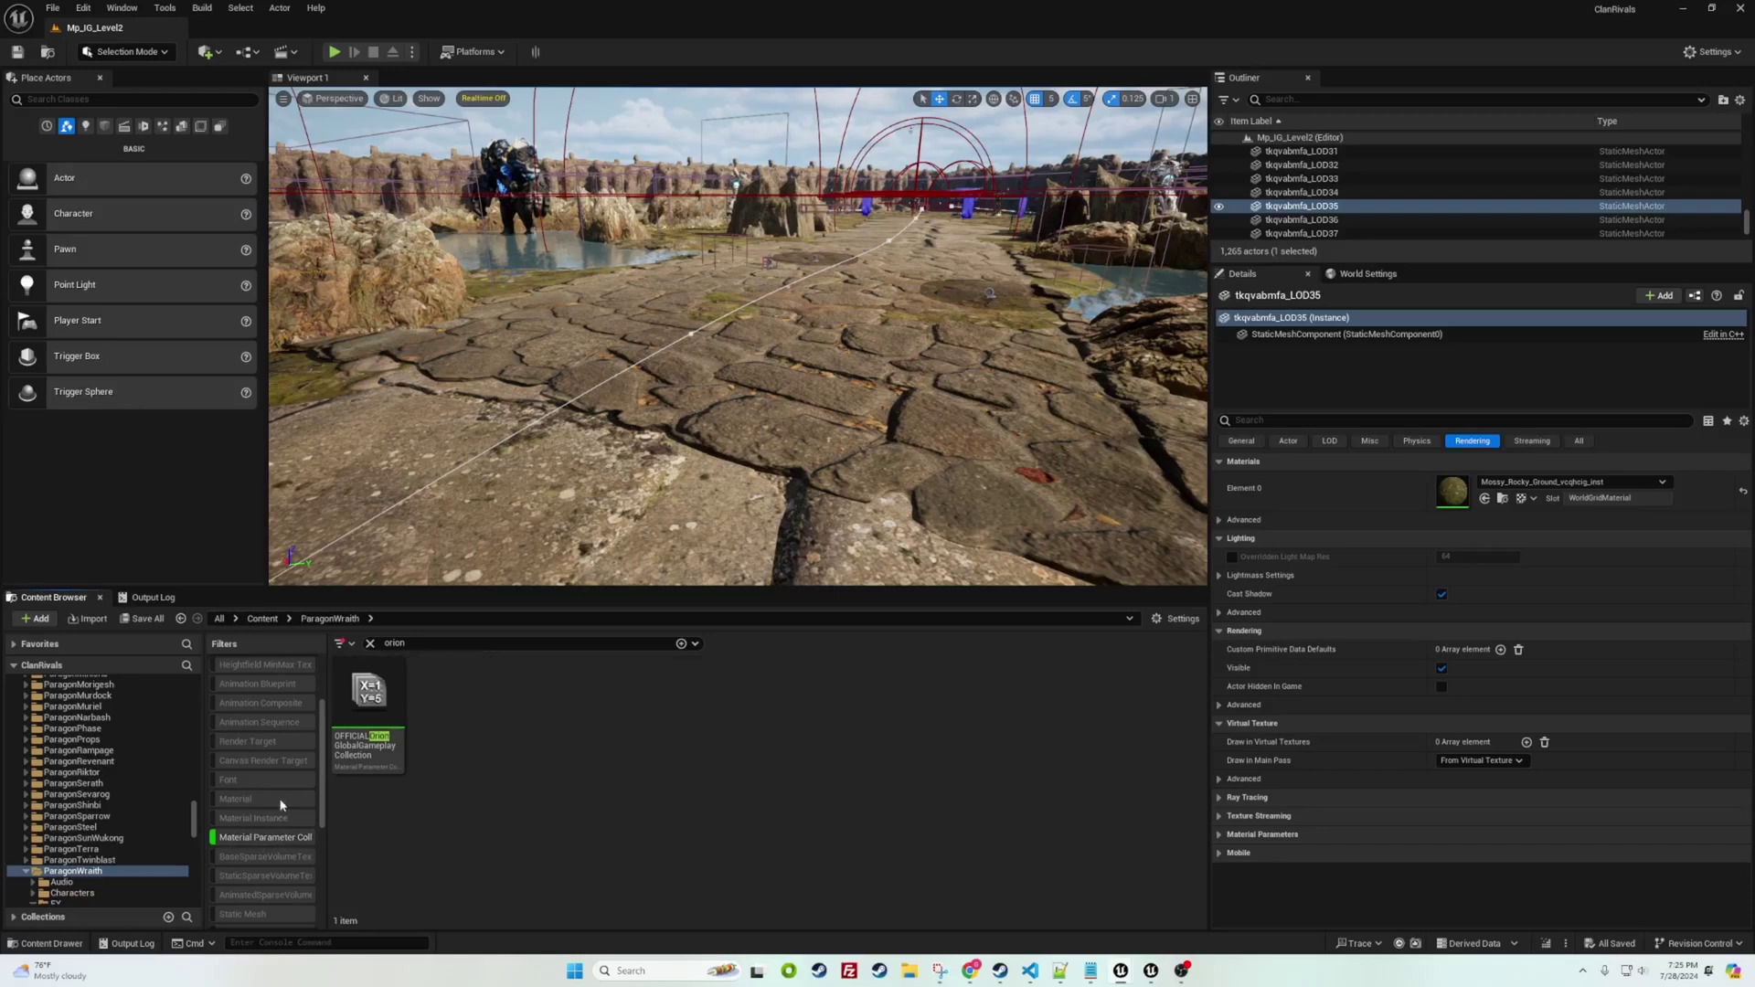
scroll(115, 796, down, 6)
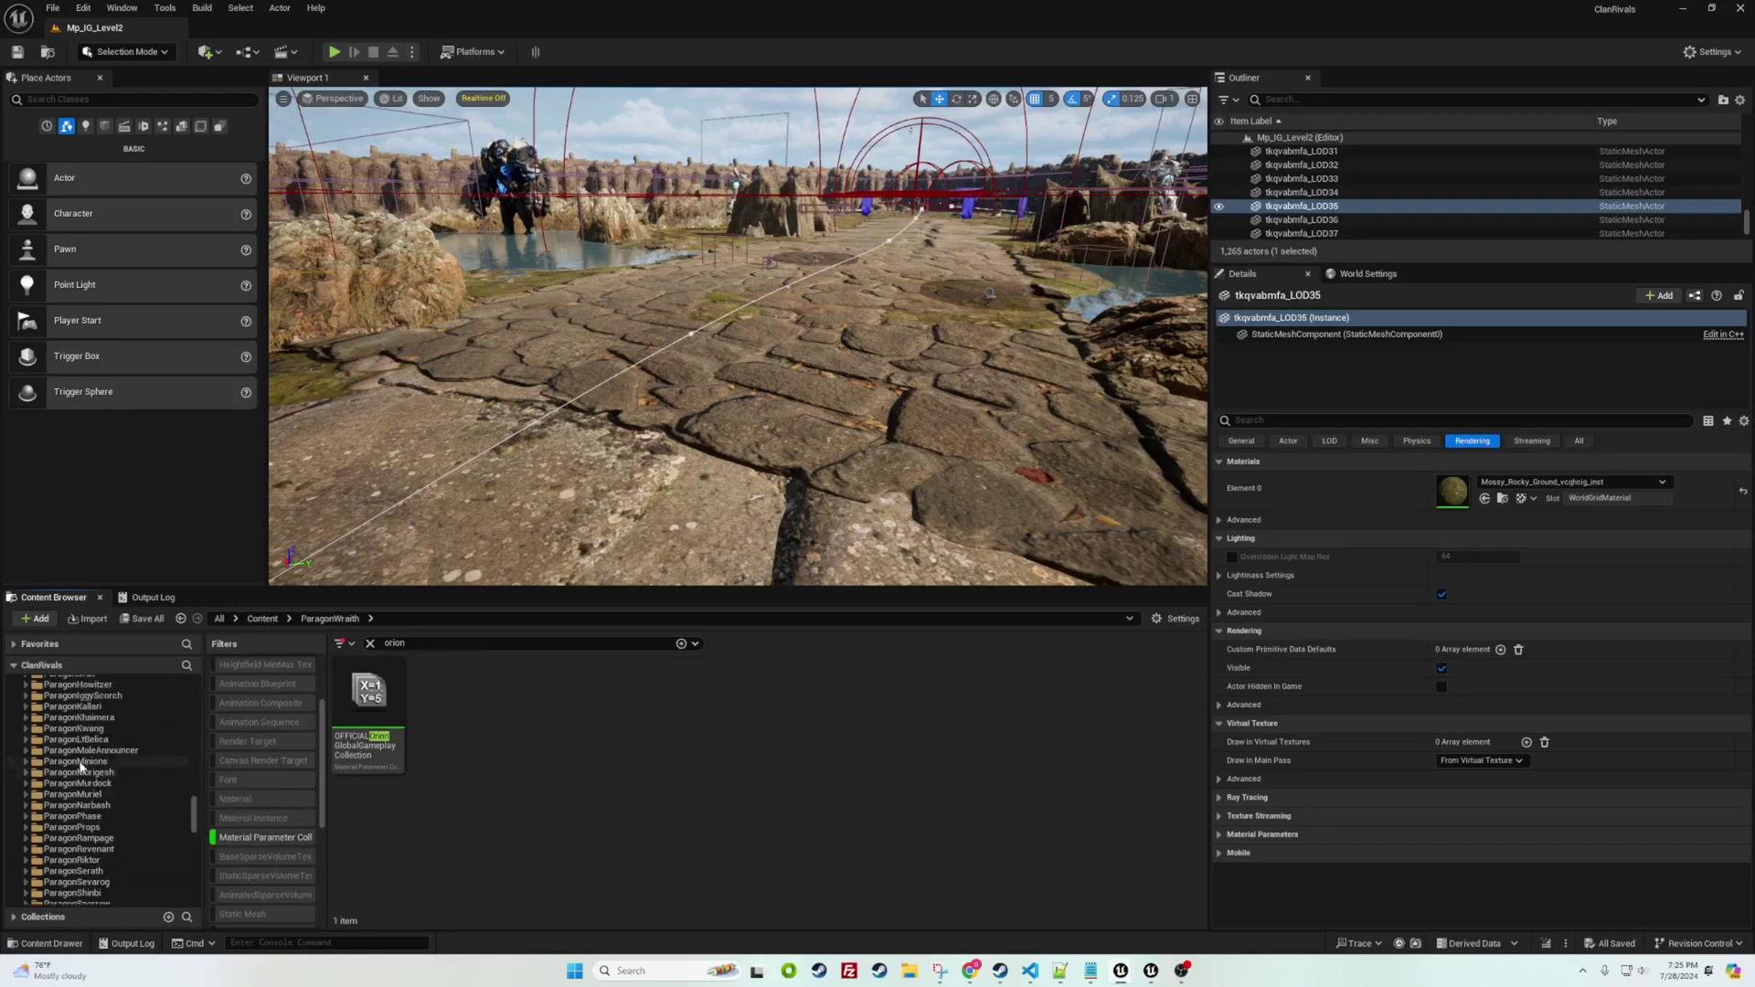
scroll(105, 798, down, 2)
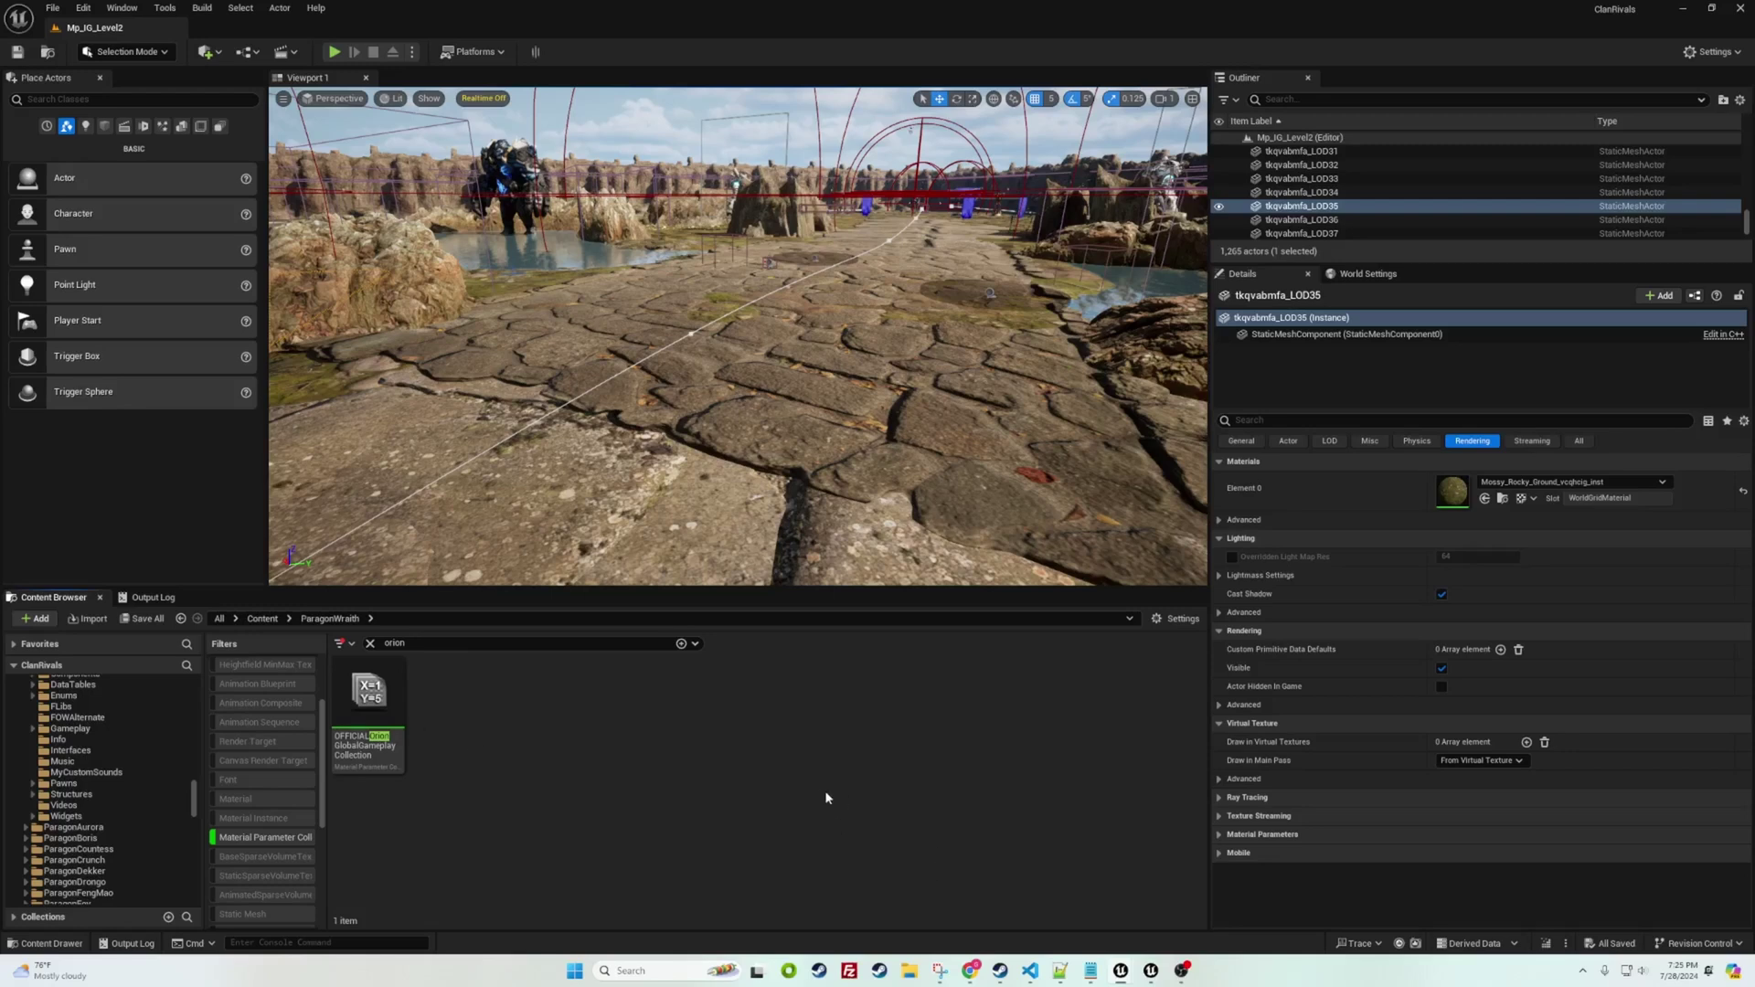
In the other project, select OrionGlobalArtCollection and request its deletion
mouse_move(1151, 971)
click(1143, 893)
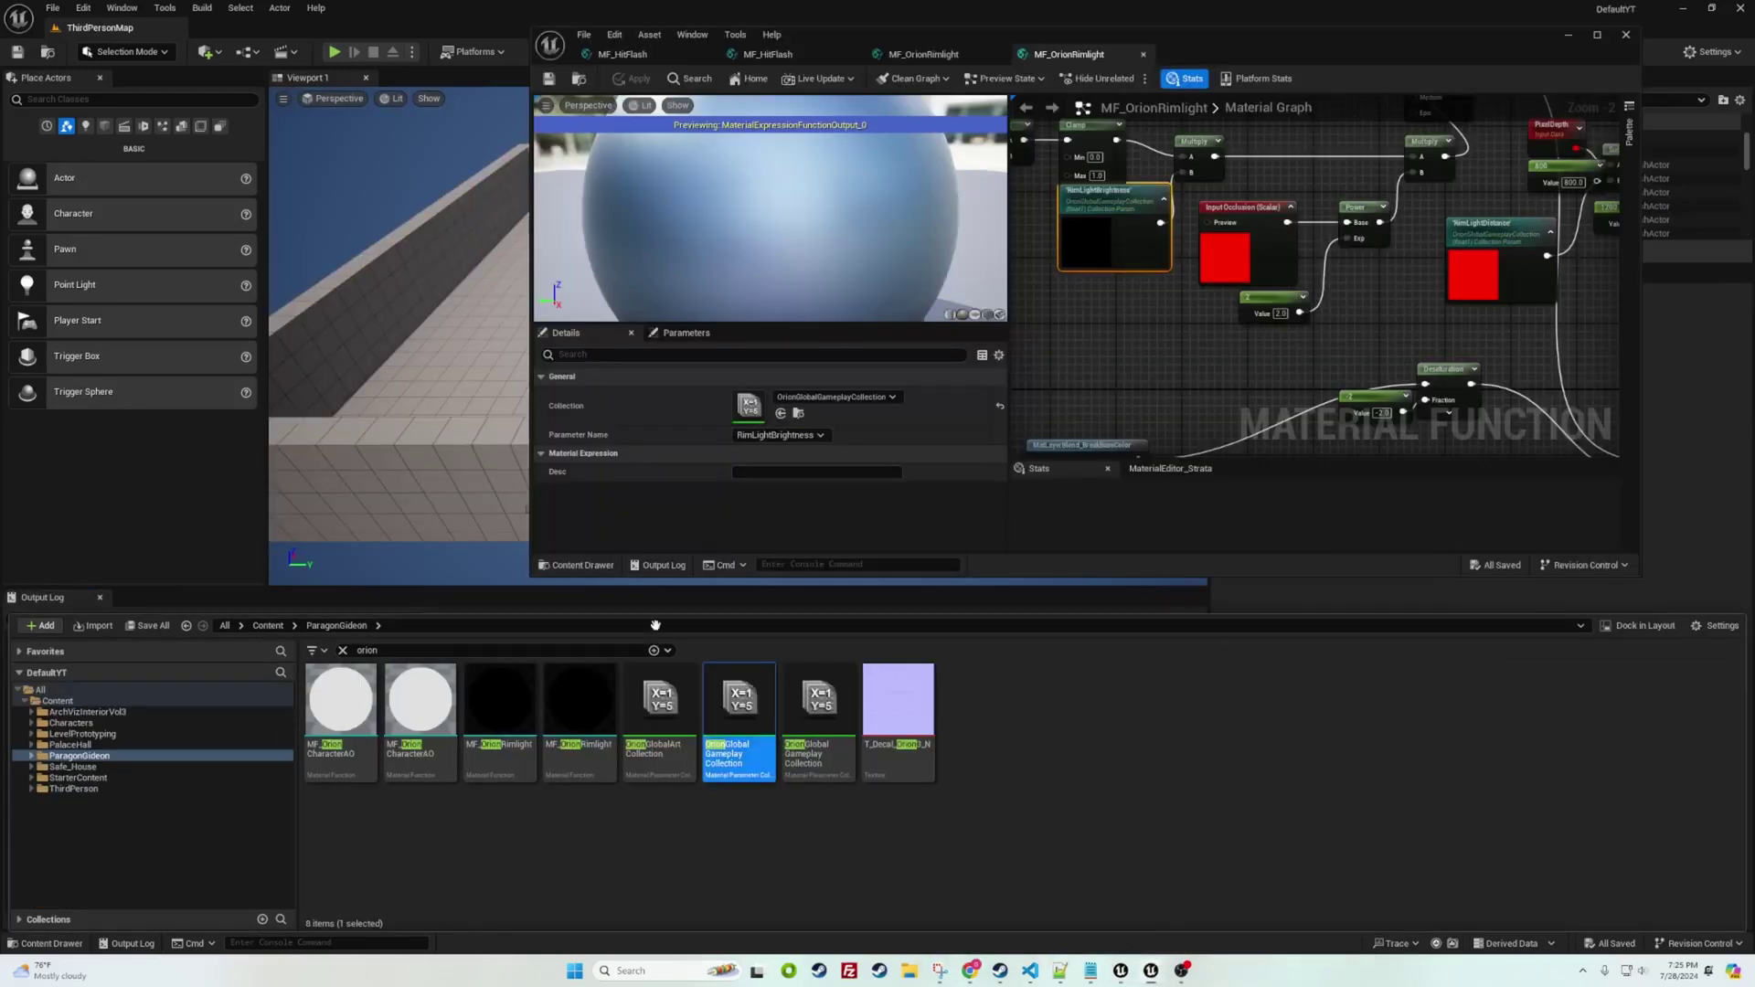
click(767, 788)
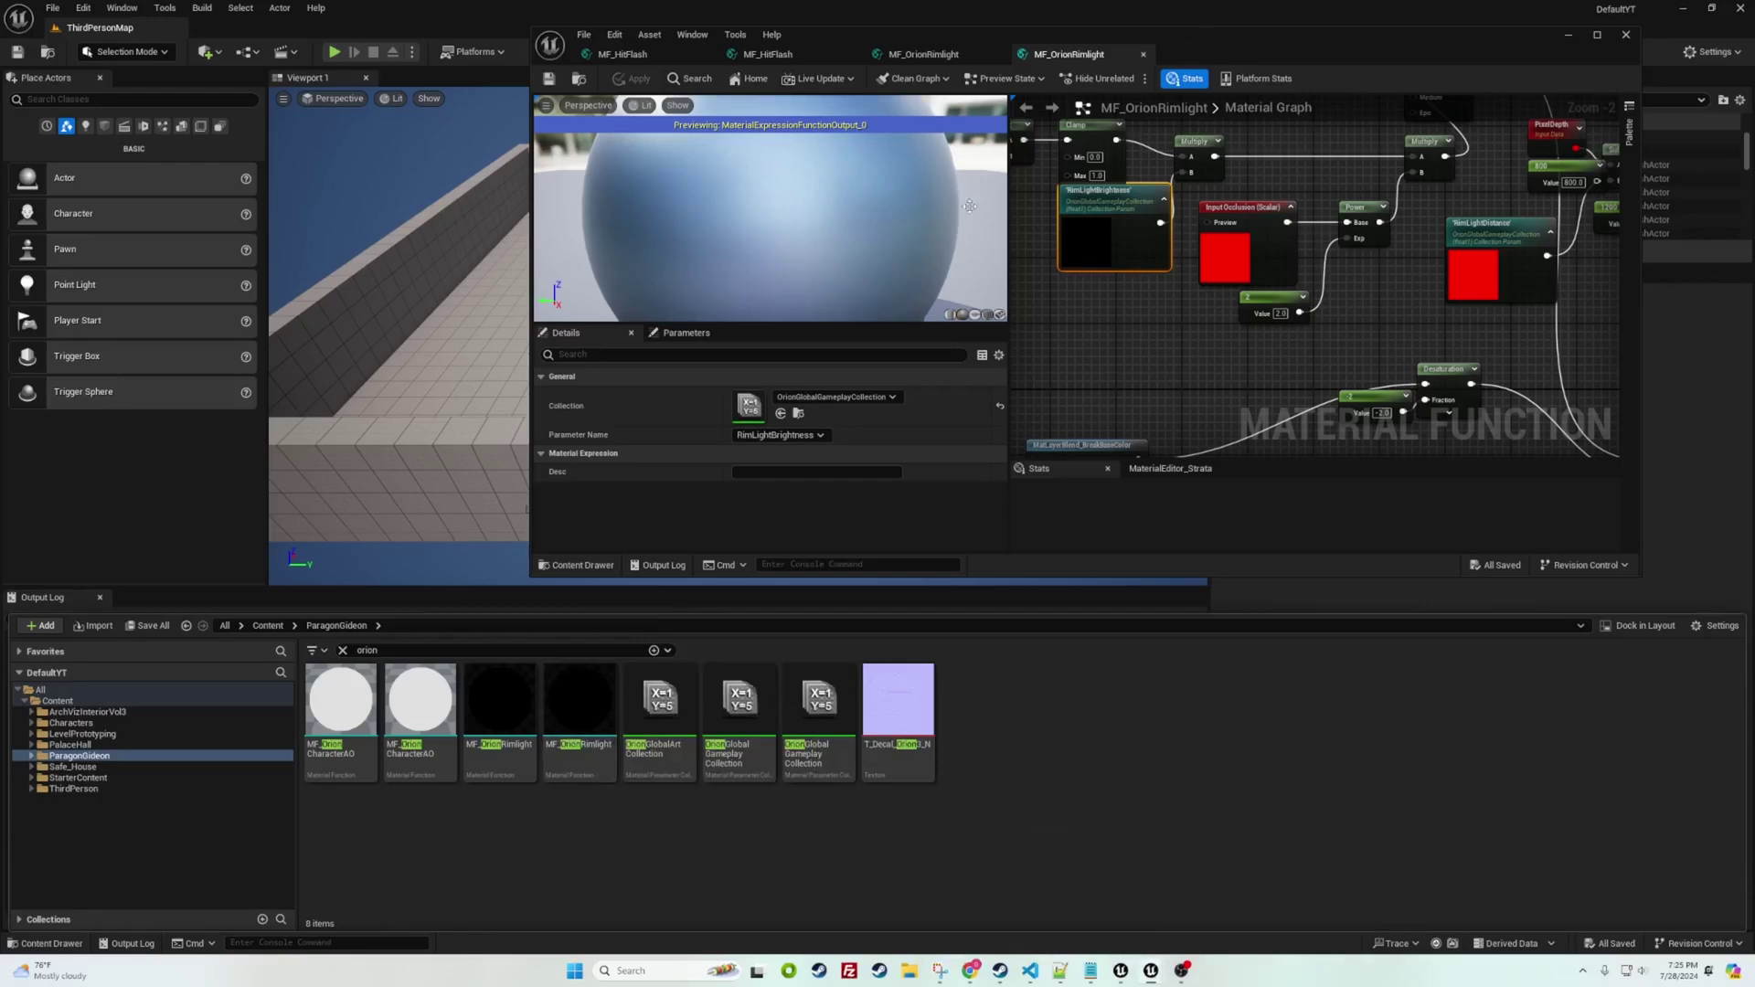
click(674, 745)
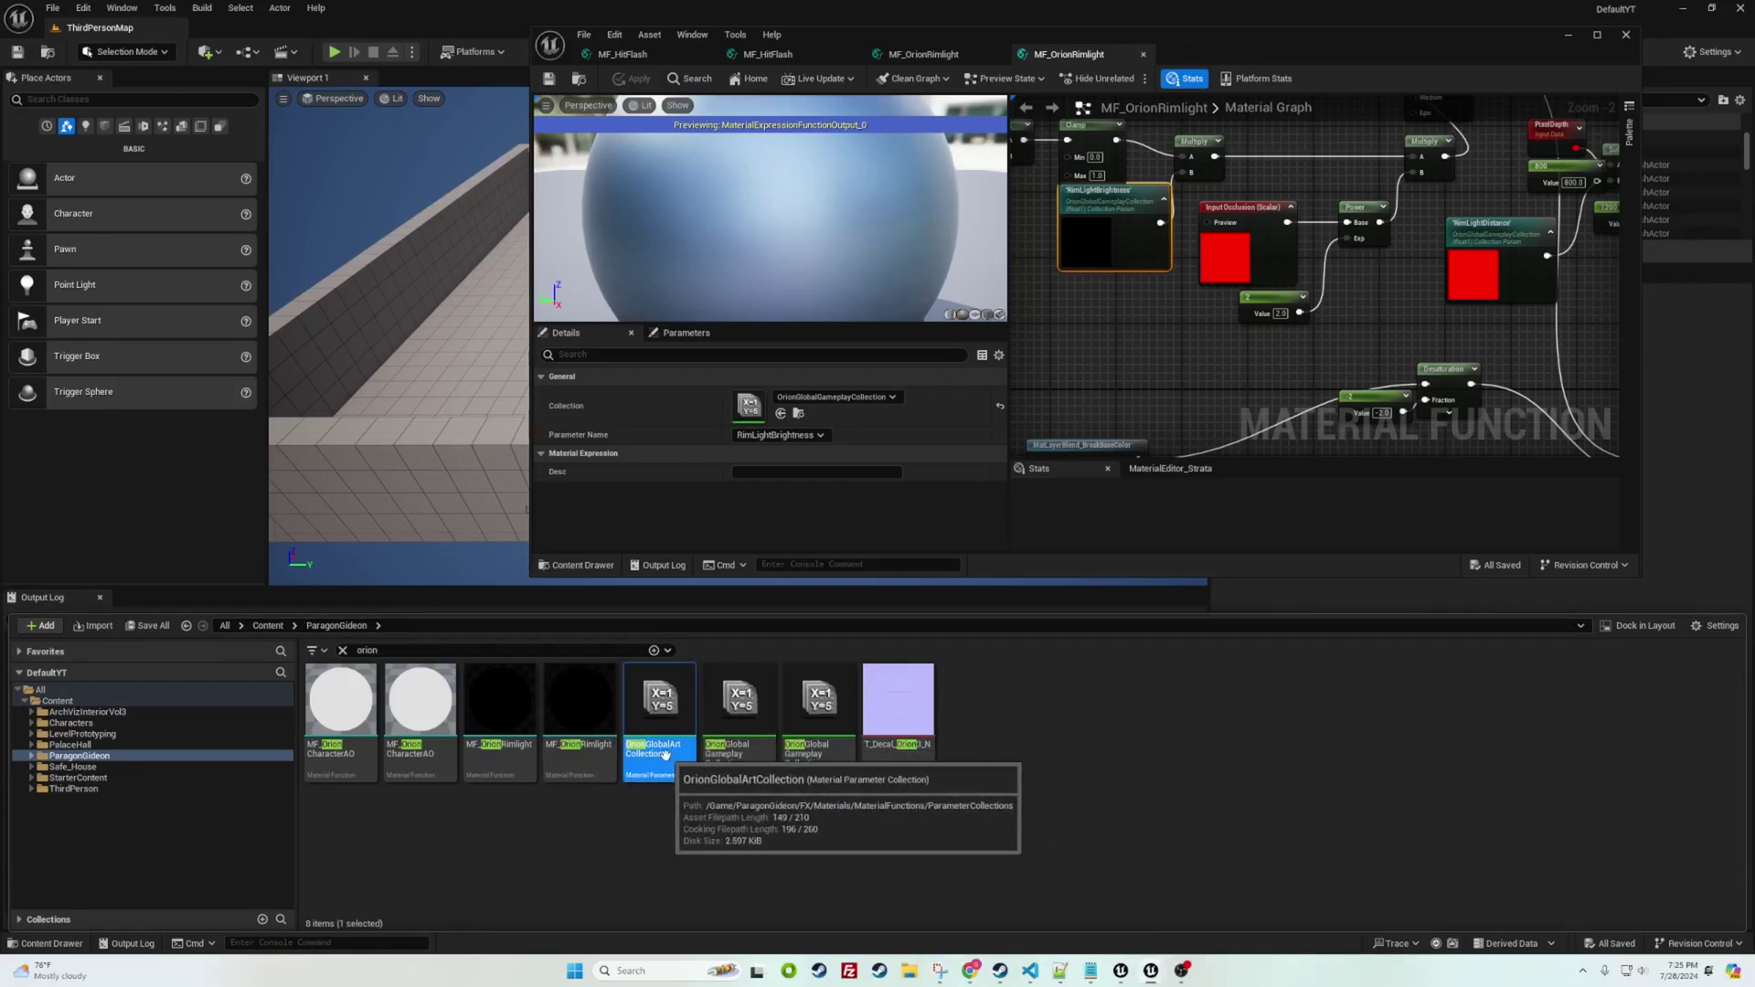
key(Delete)
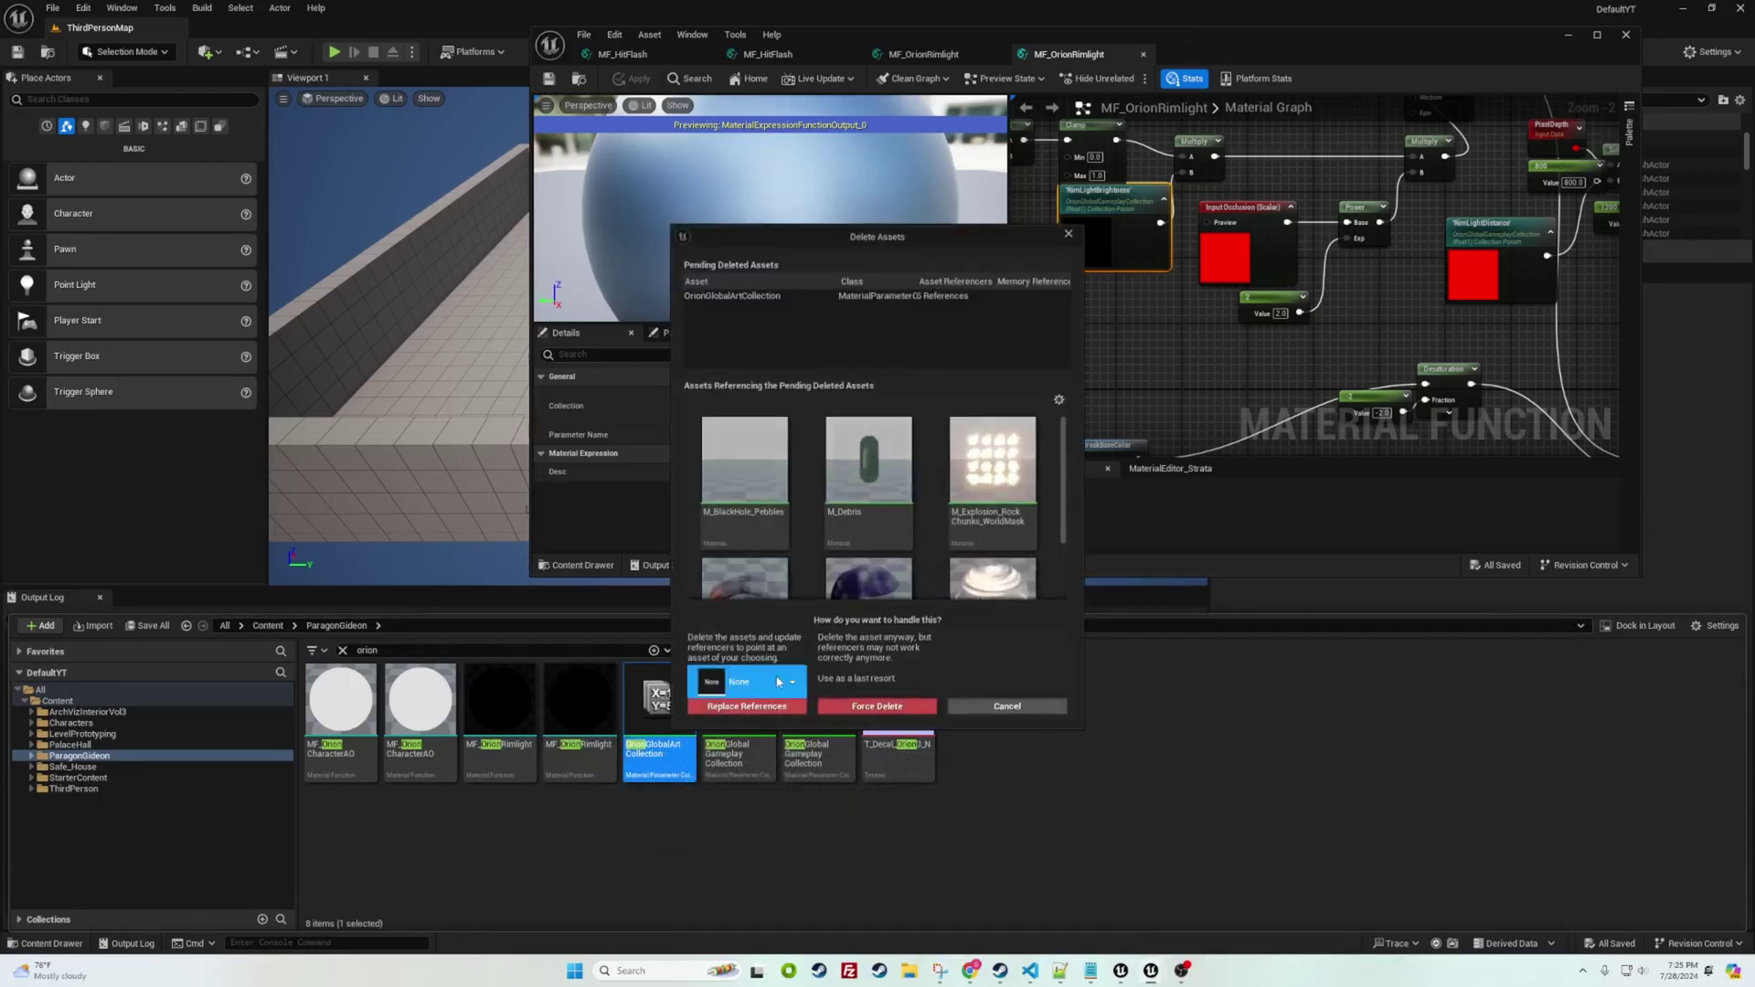
Search the replacement asset picker for 'official', find no match, and close it
click(778, 682)
text(of)
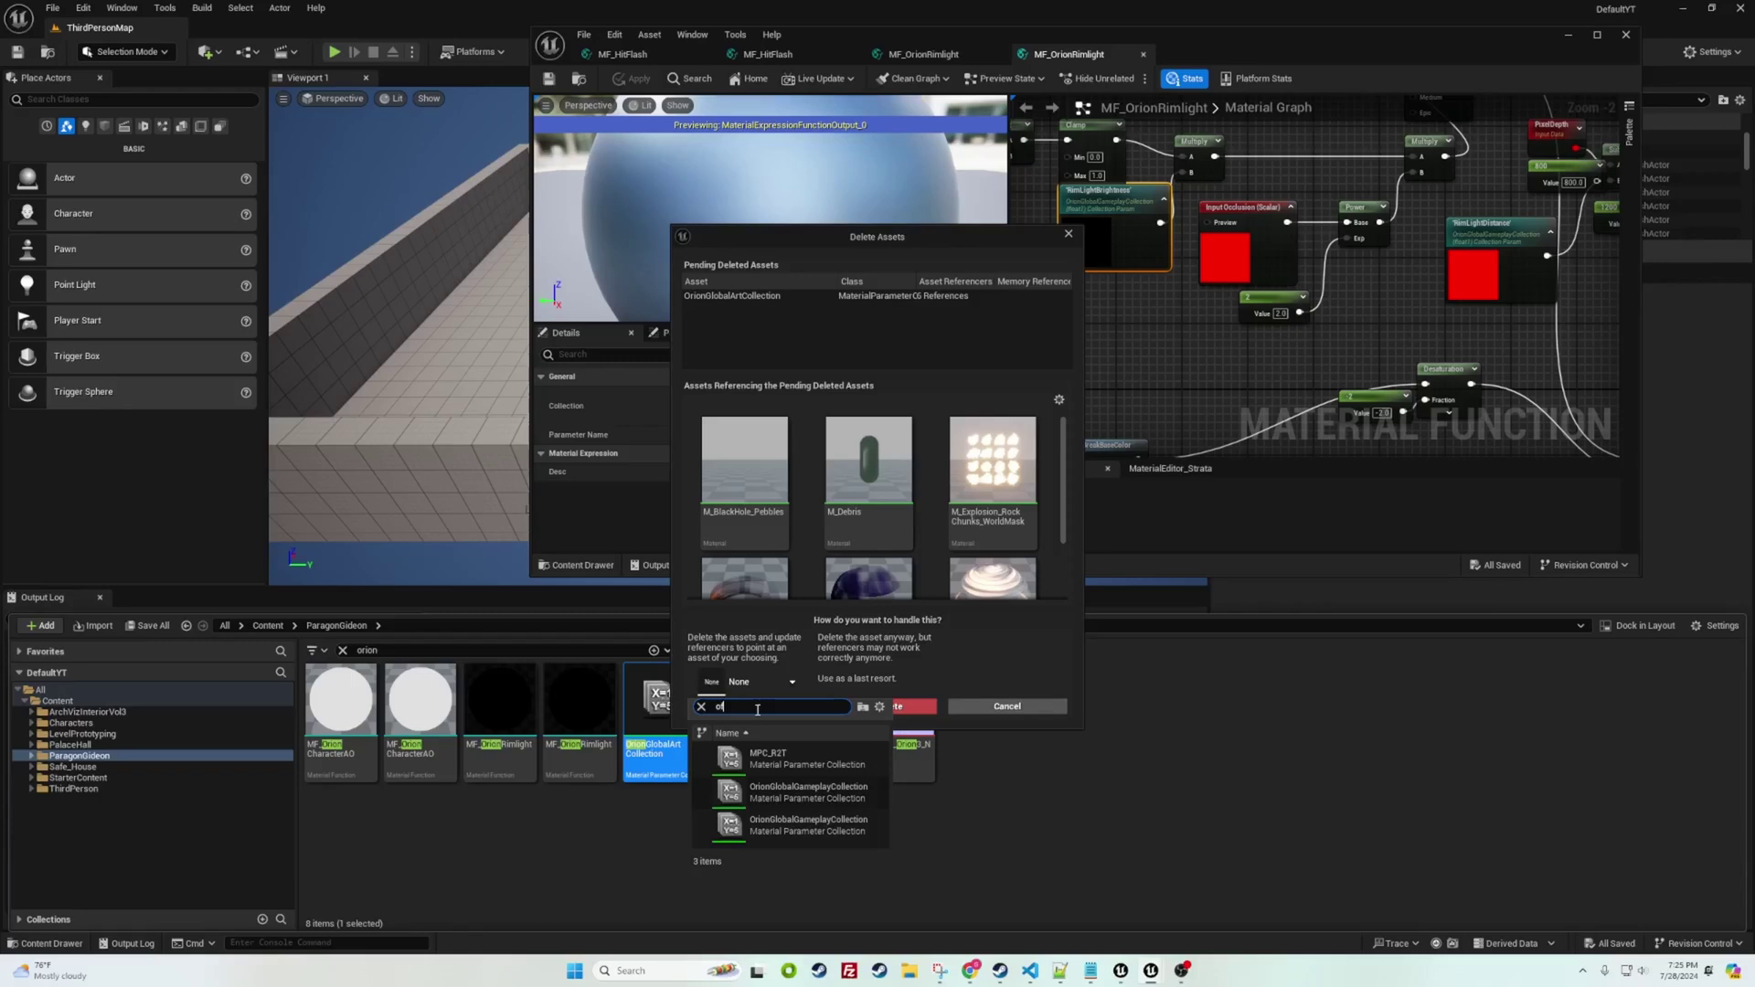
text(ficial)
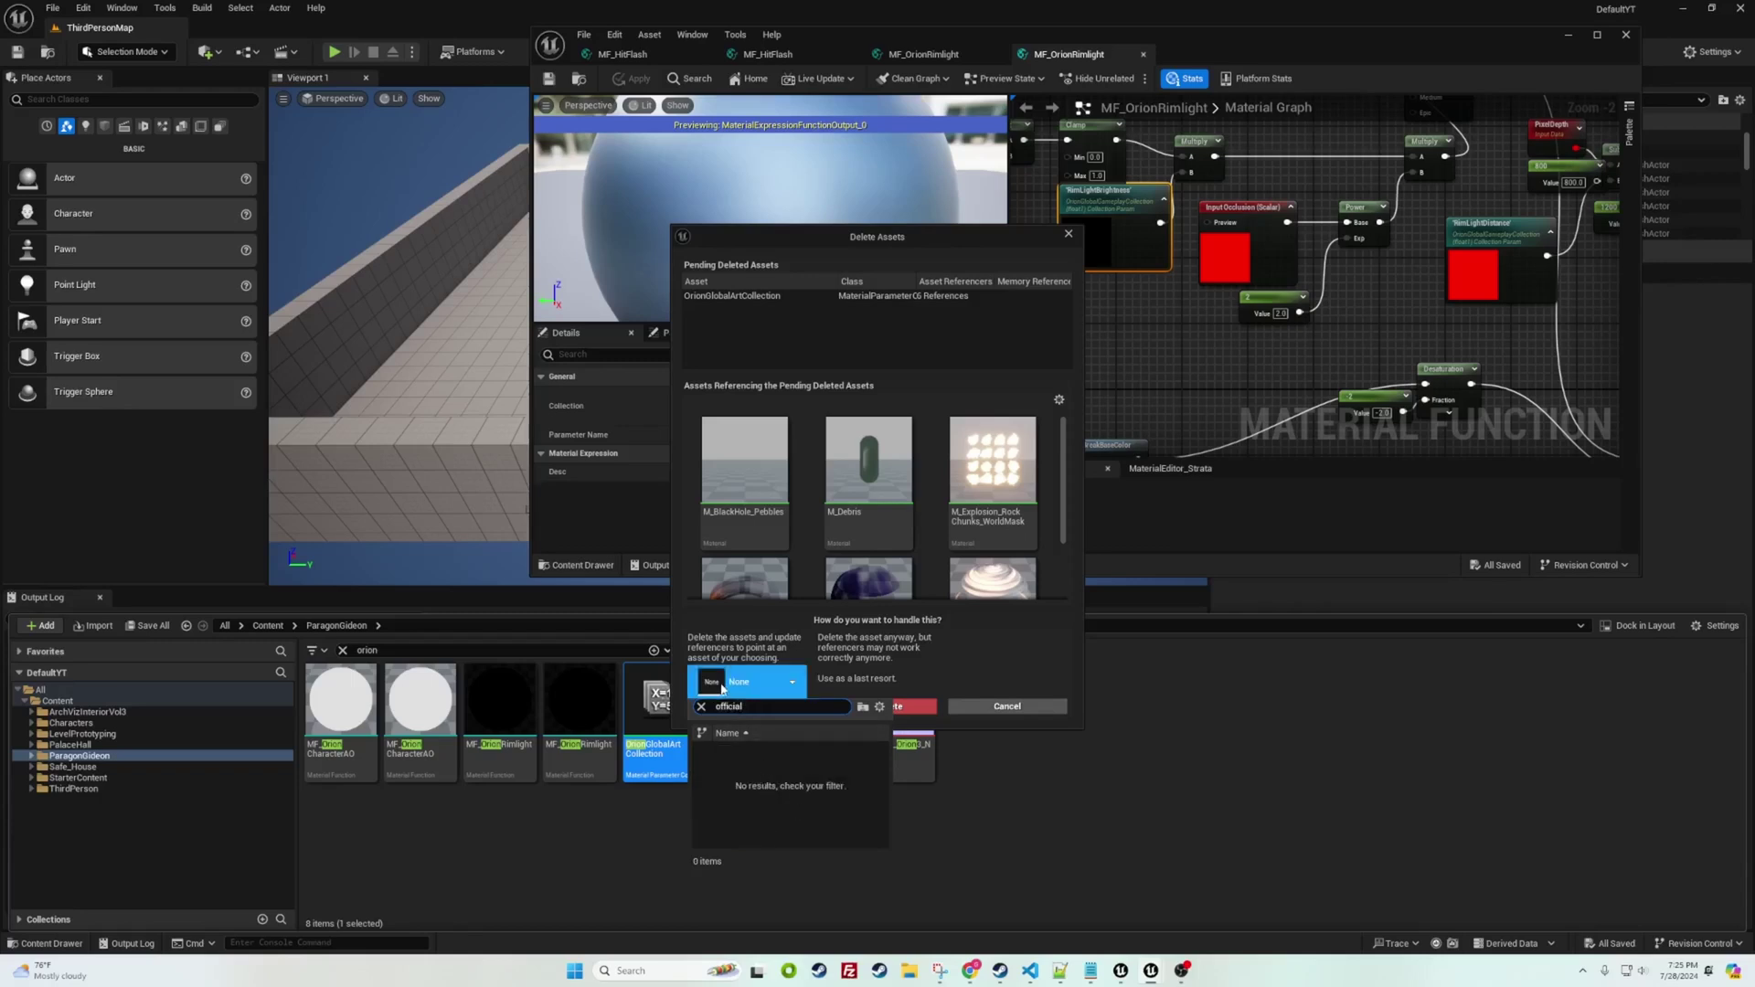
key(Escape)
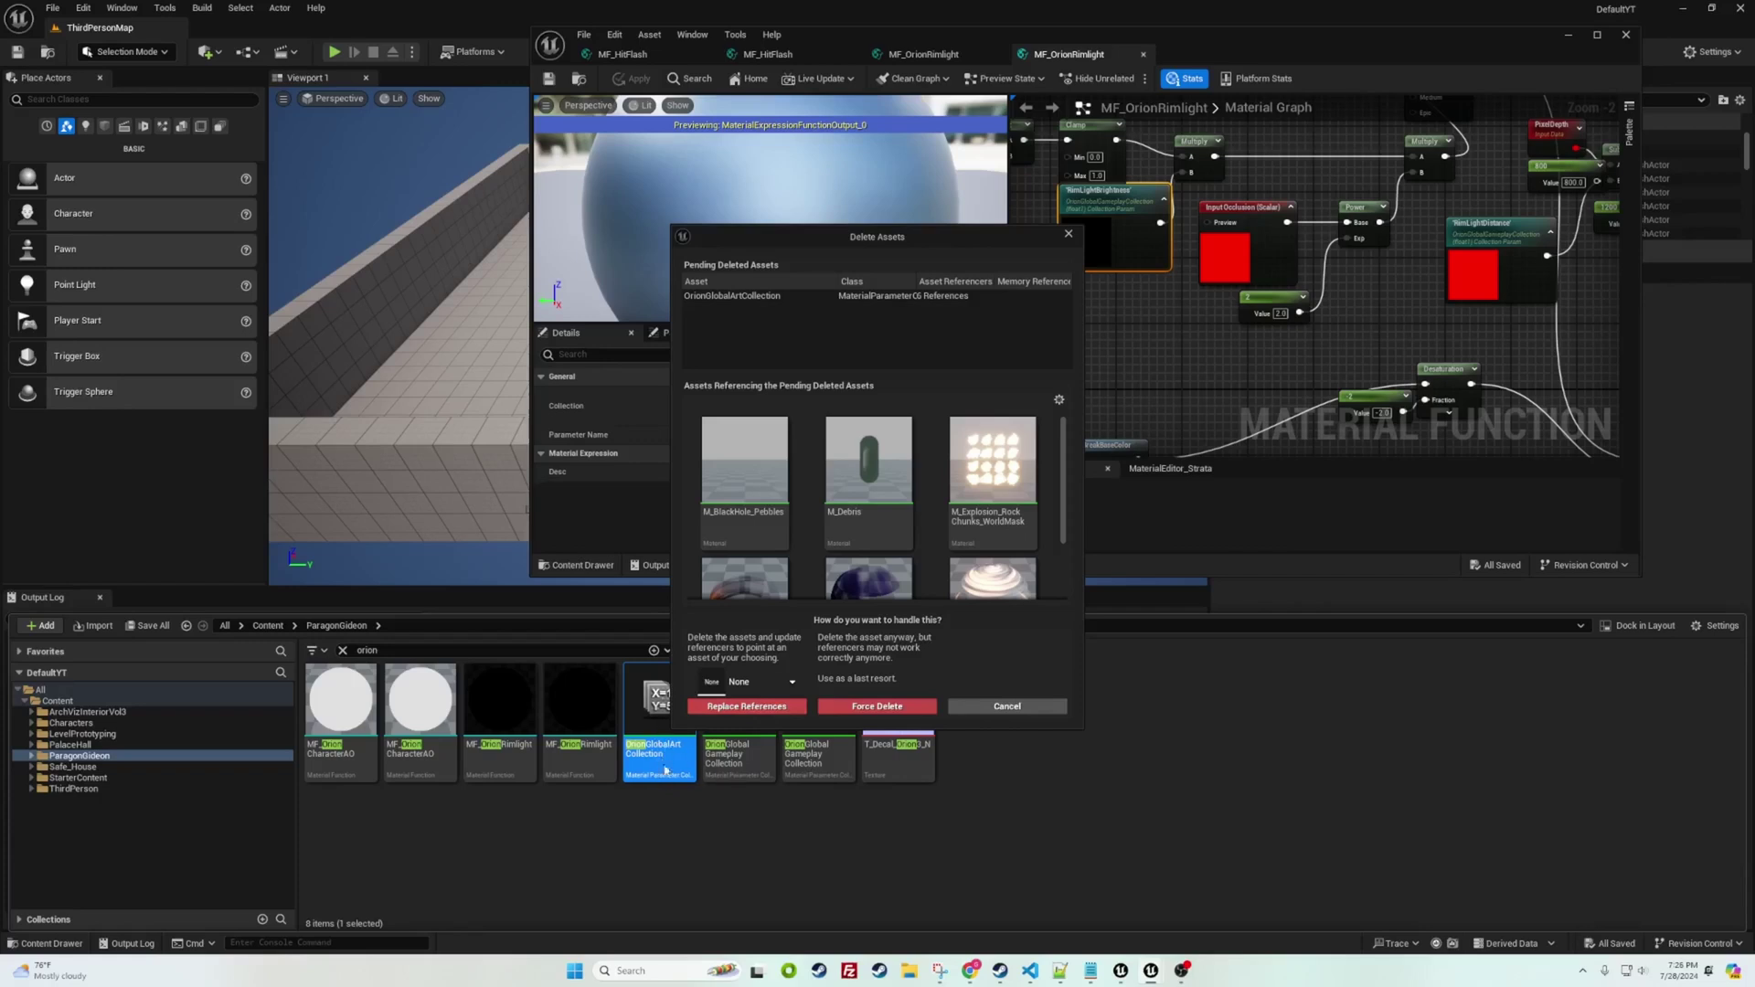
Cancel deleting OrionGlobalArtCollection and select the first OrionGlobalGameplayCollection asset
click(1007, 706)
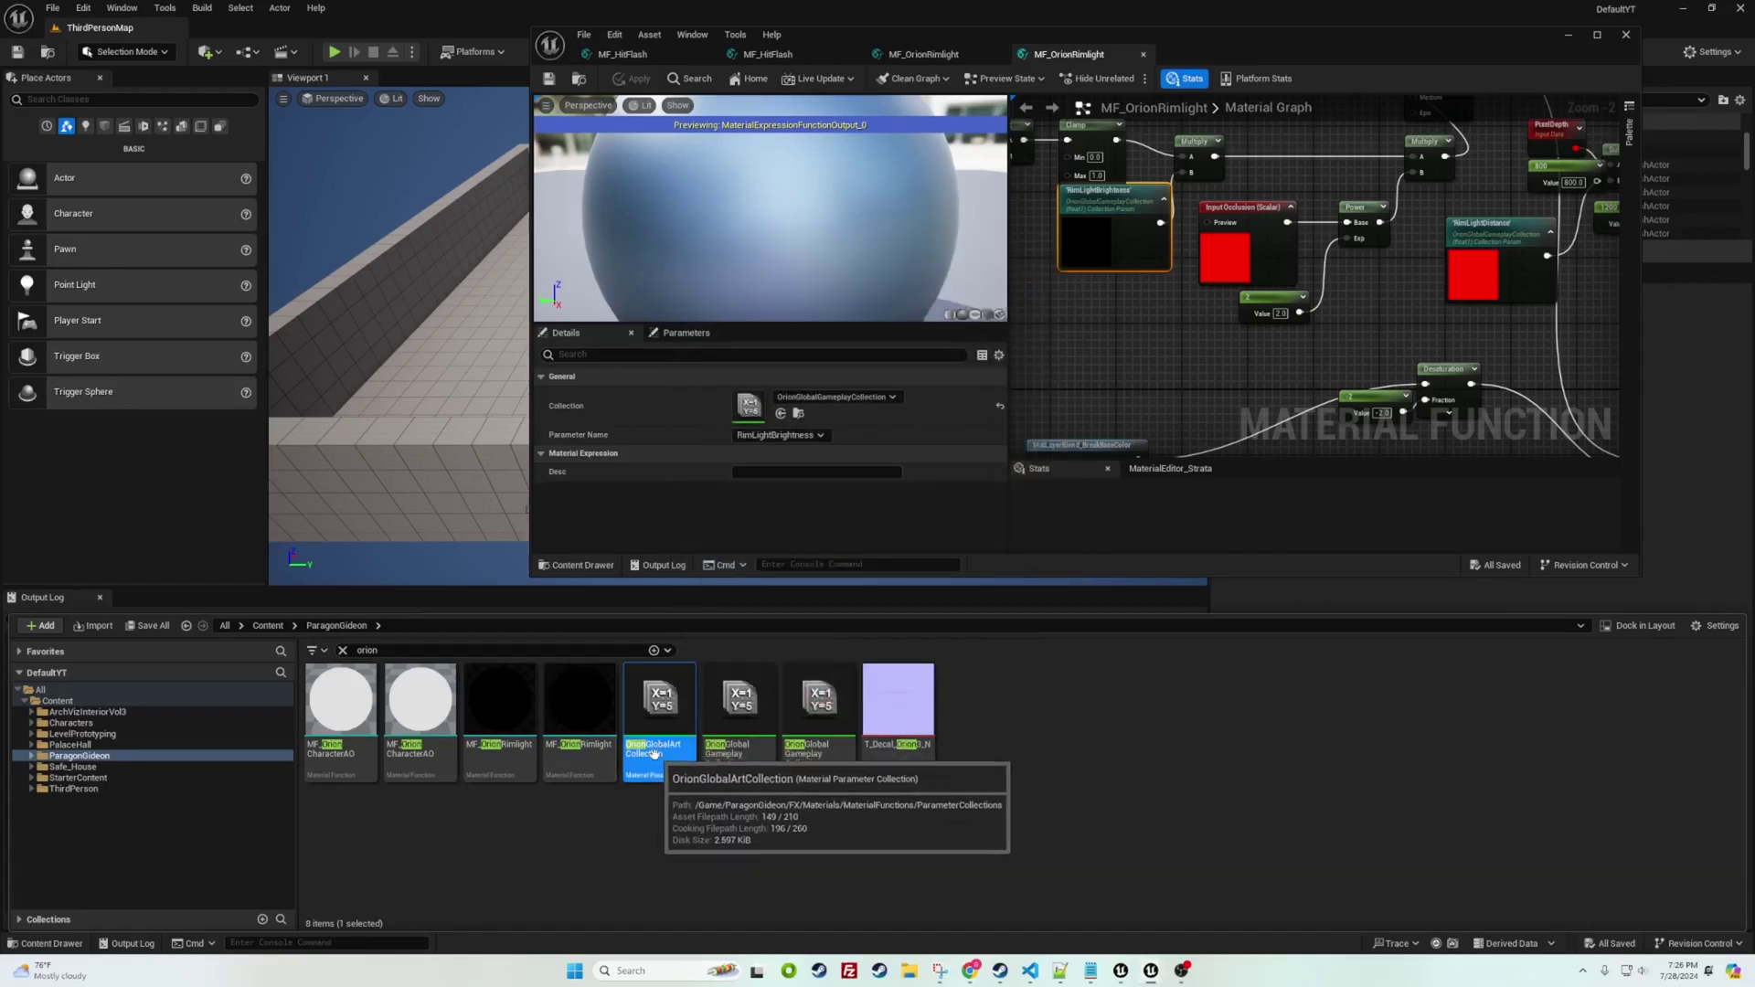
click(732, 722)
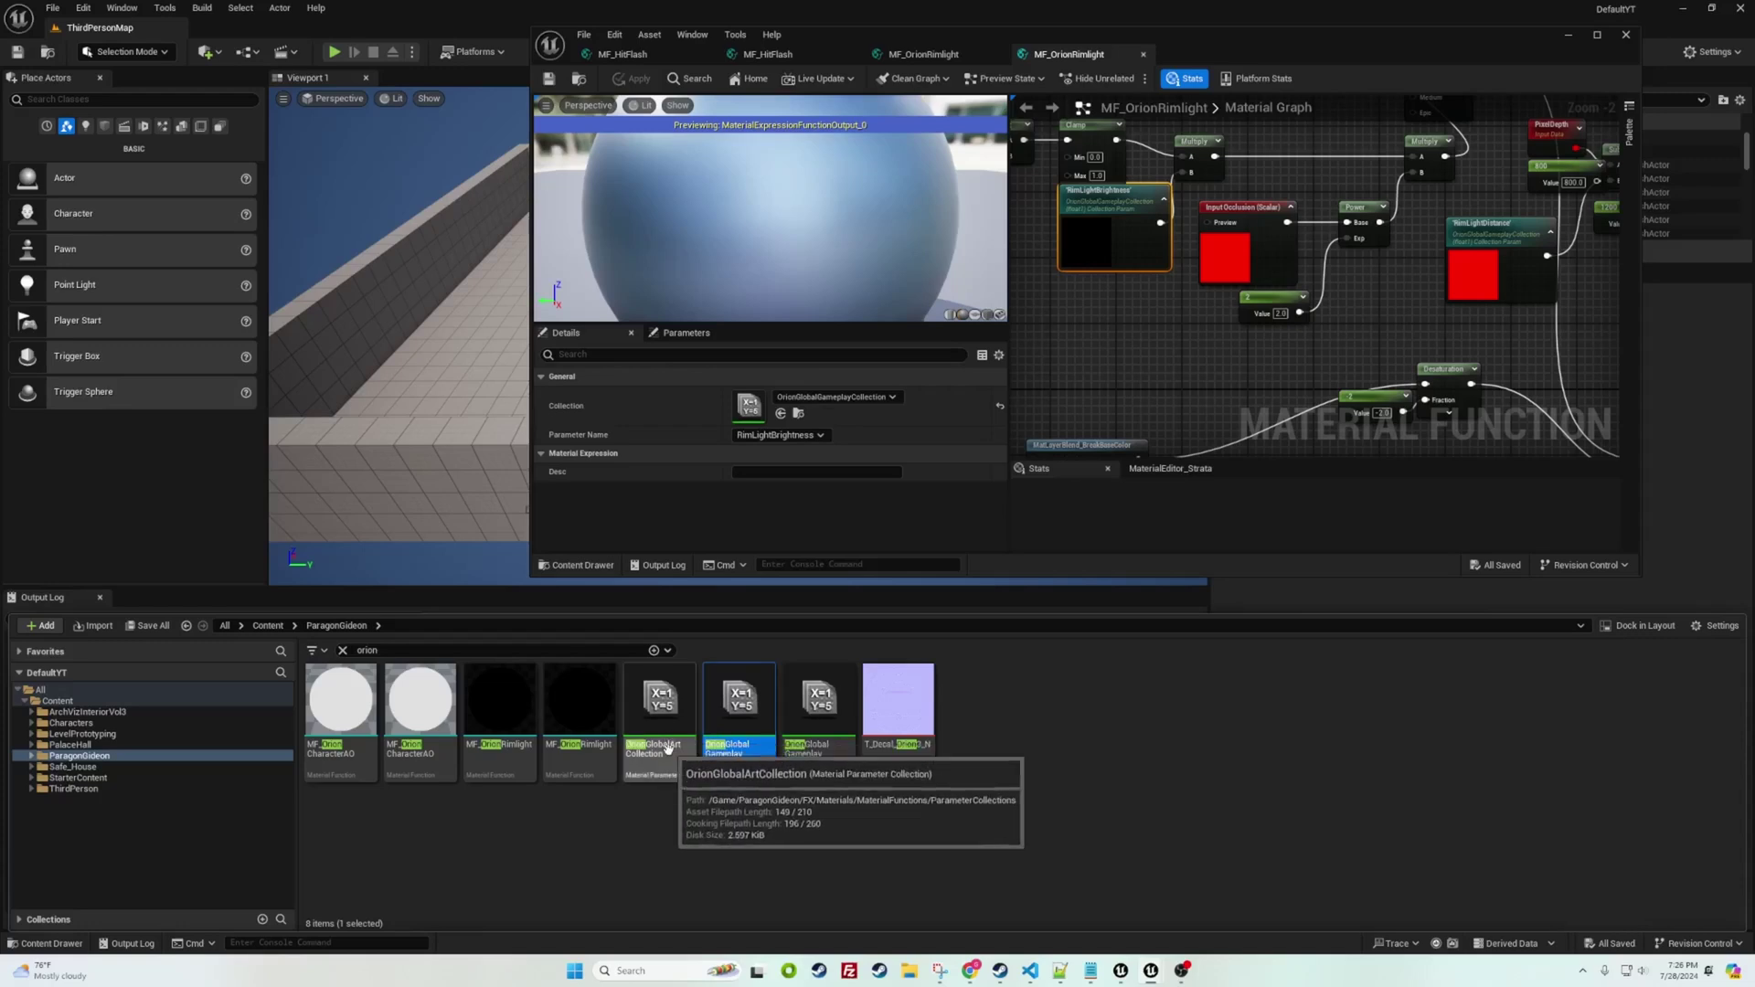
Return to the ClanRivals editor and bring up the MF_RimLight Material Editor window
mouse_move(1121, 971)
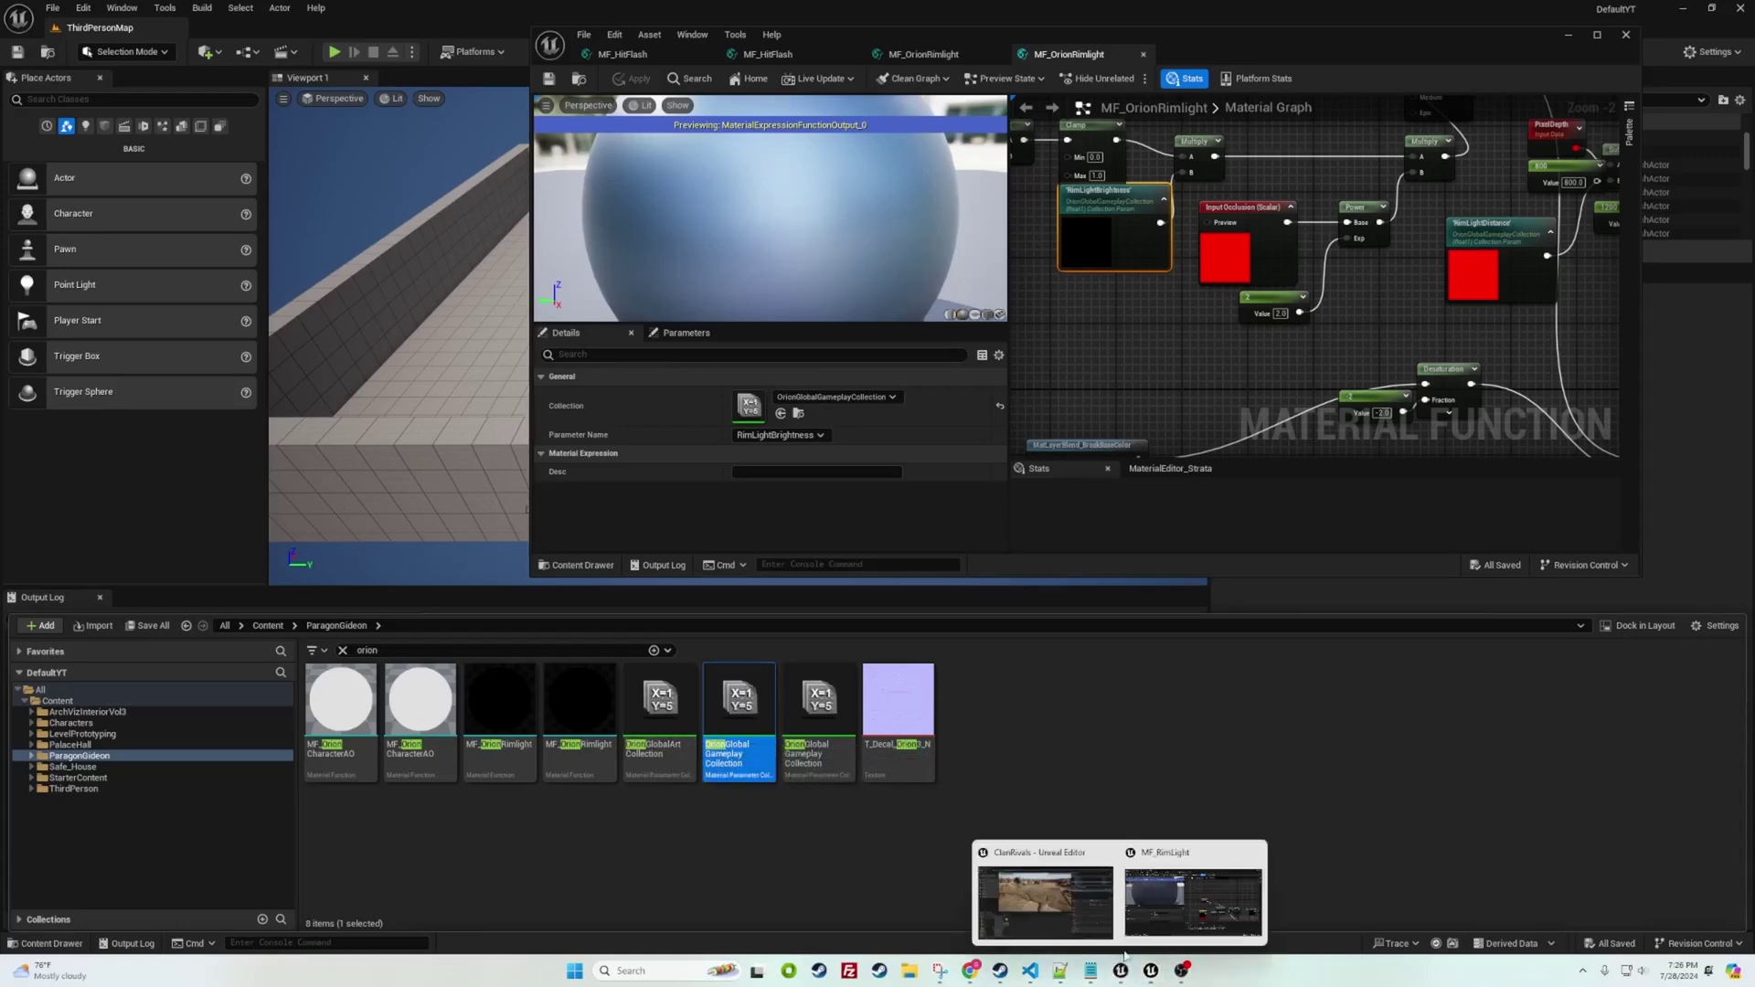
click(1163, 910)
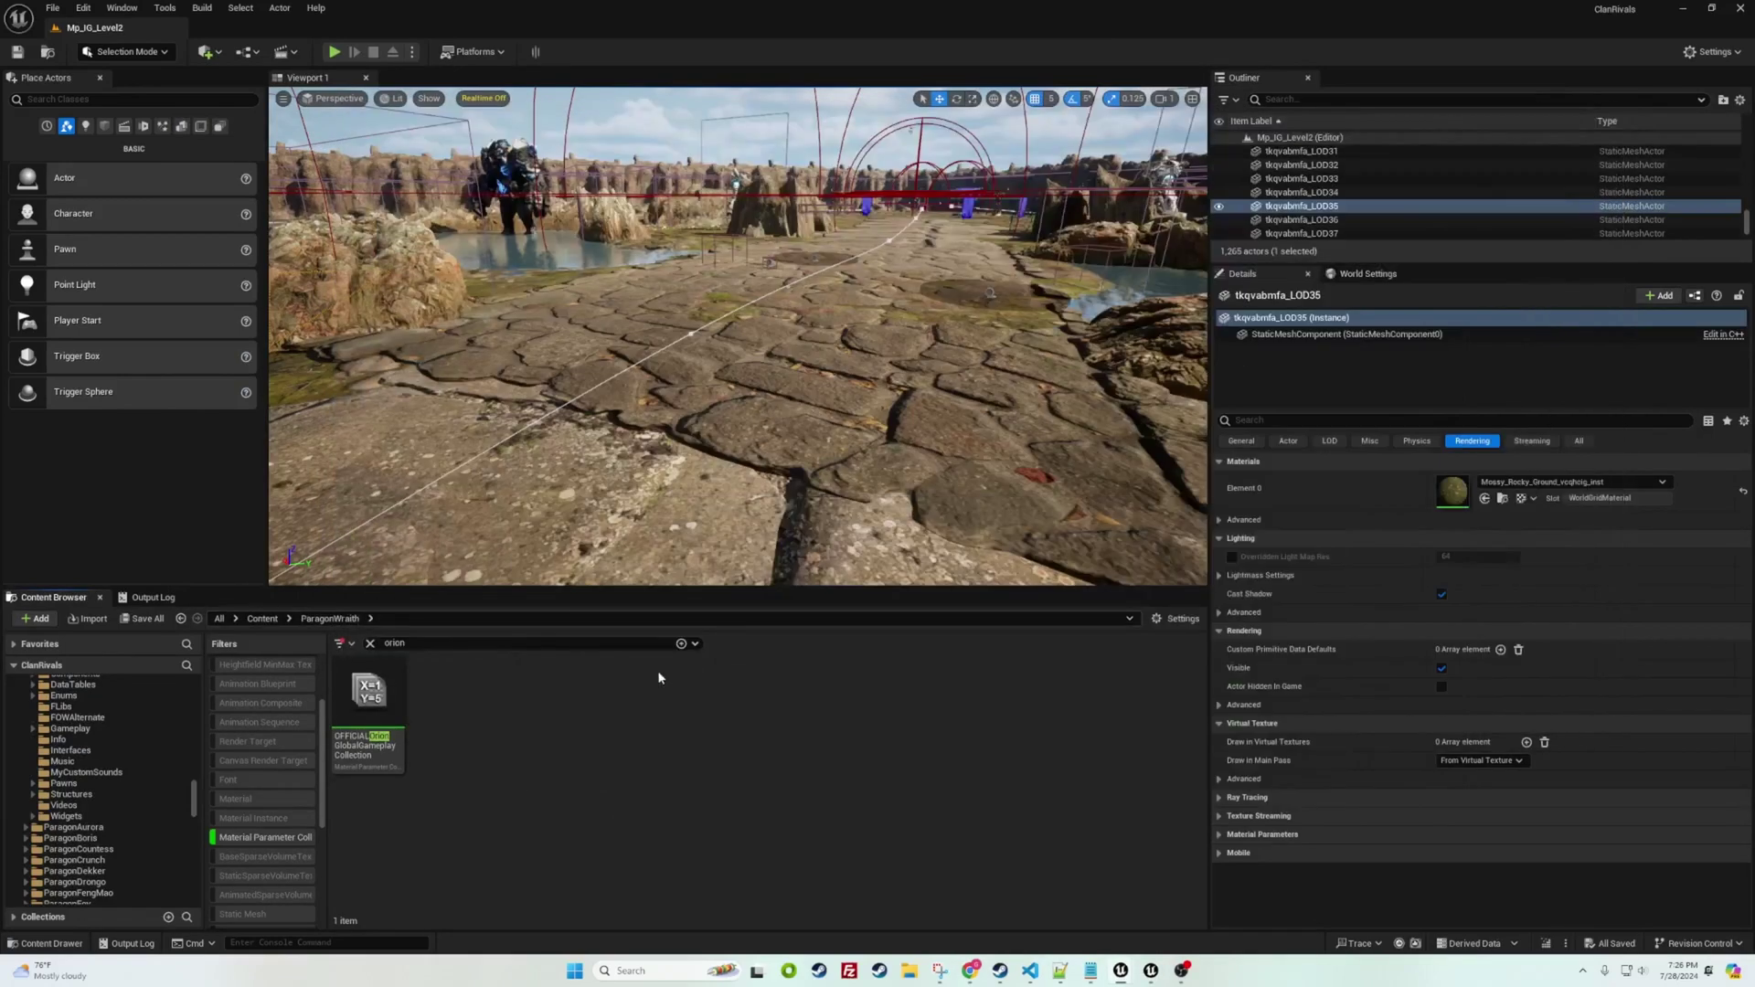
mouse_move(1121, 969)
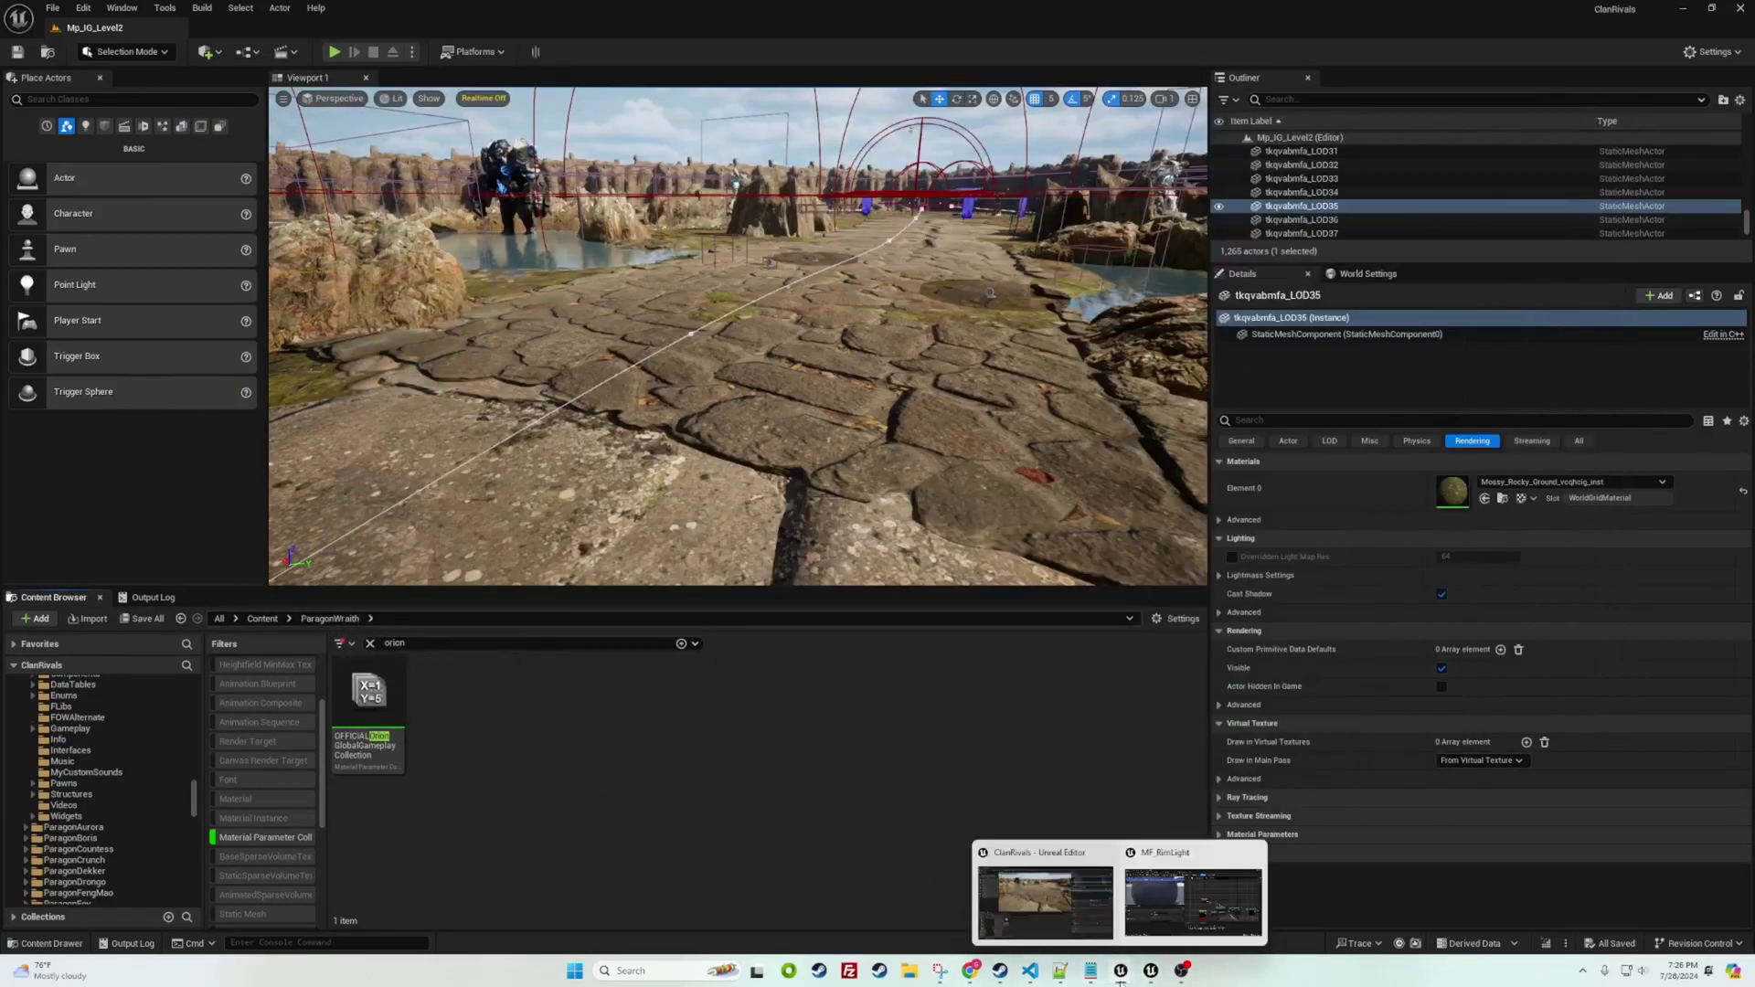
click(1160, 925)
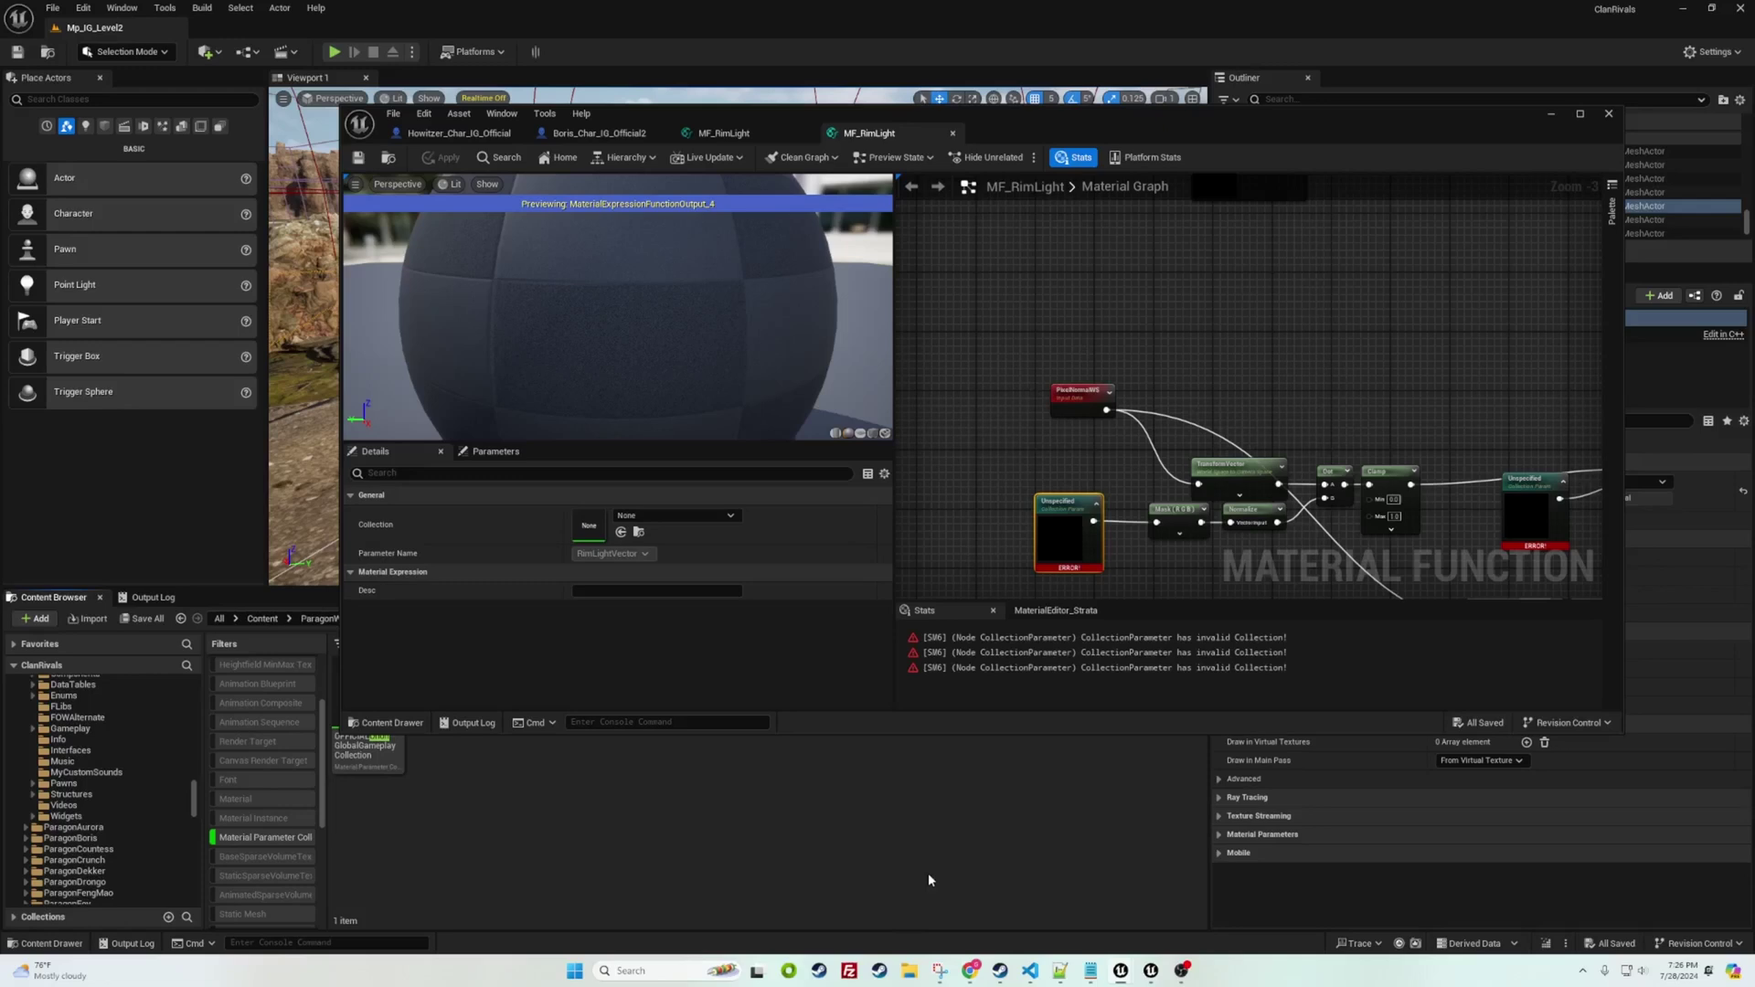
Open the ClanRivals - Copy project's Content folder in File Explorer
click(910, 971)
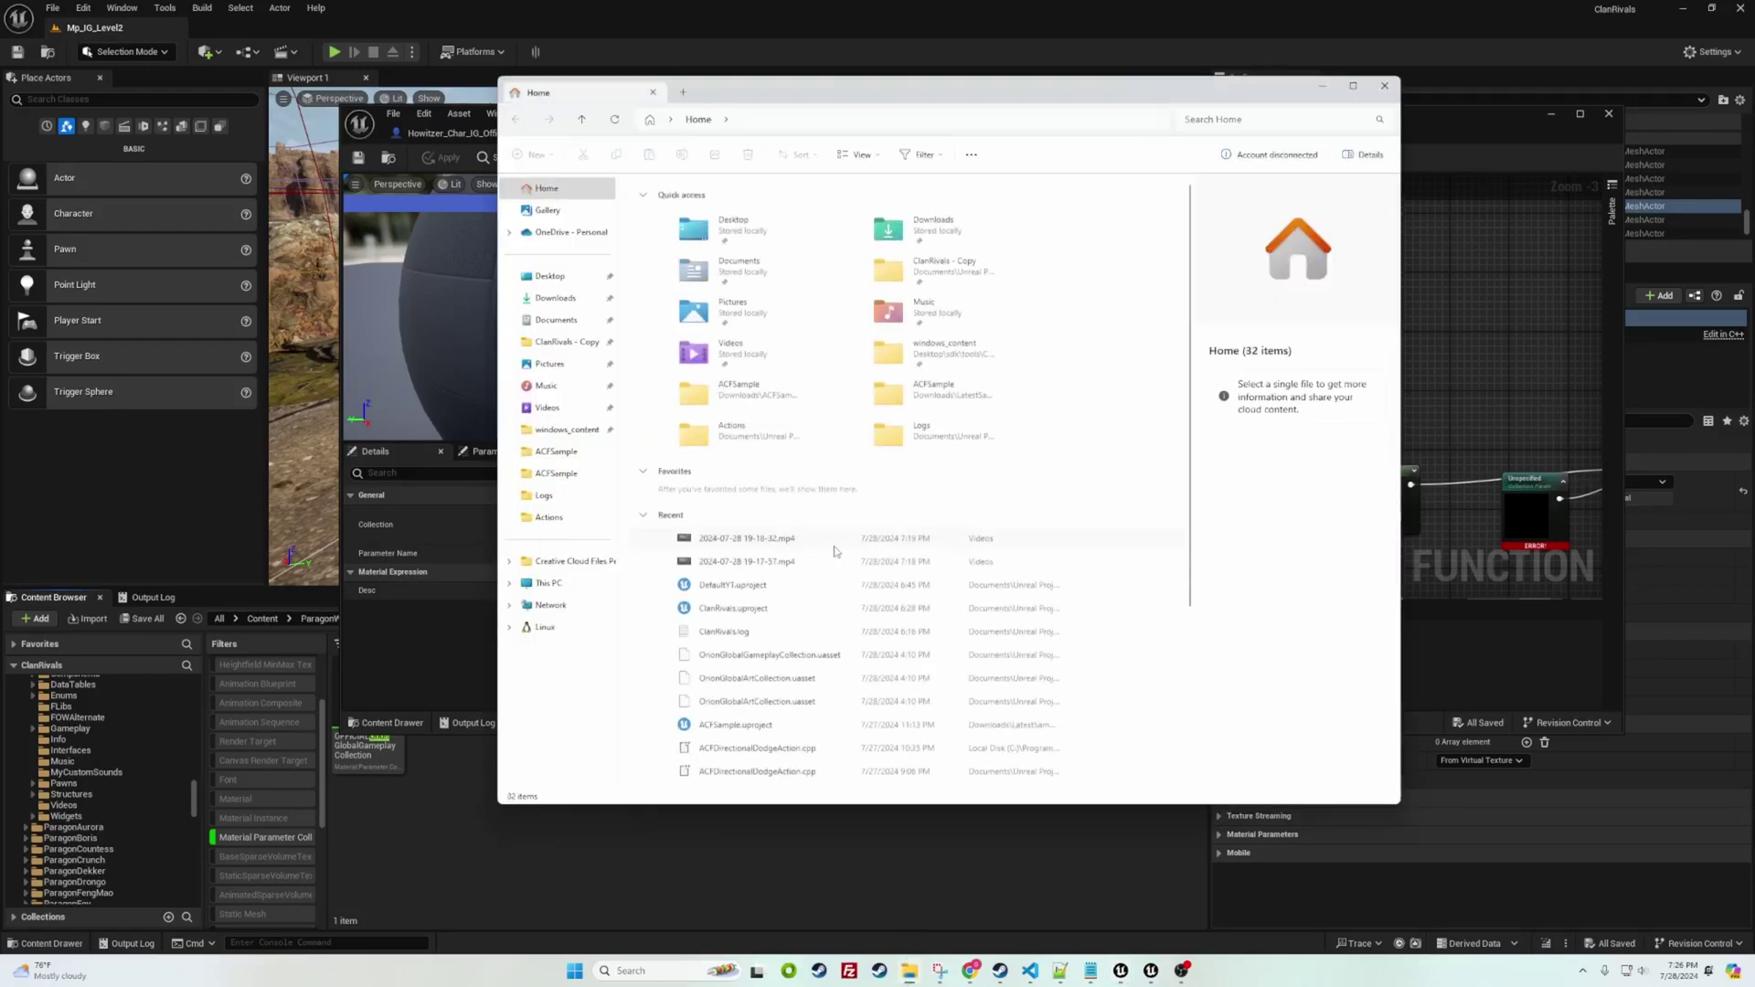
click(565, 342)
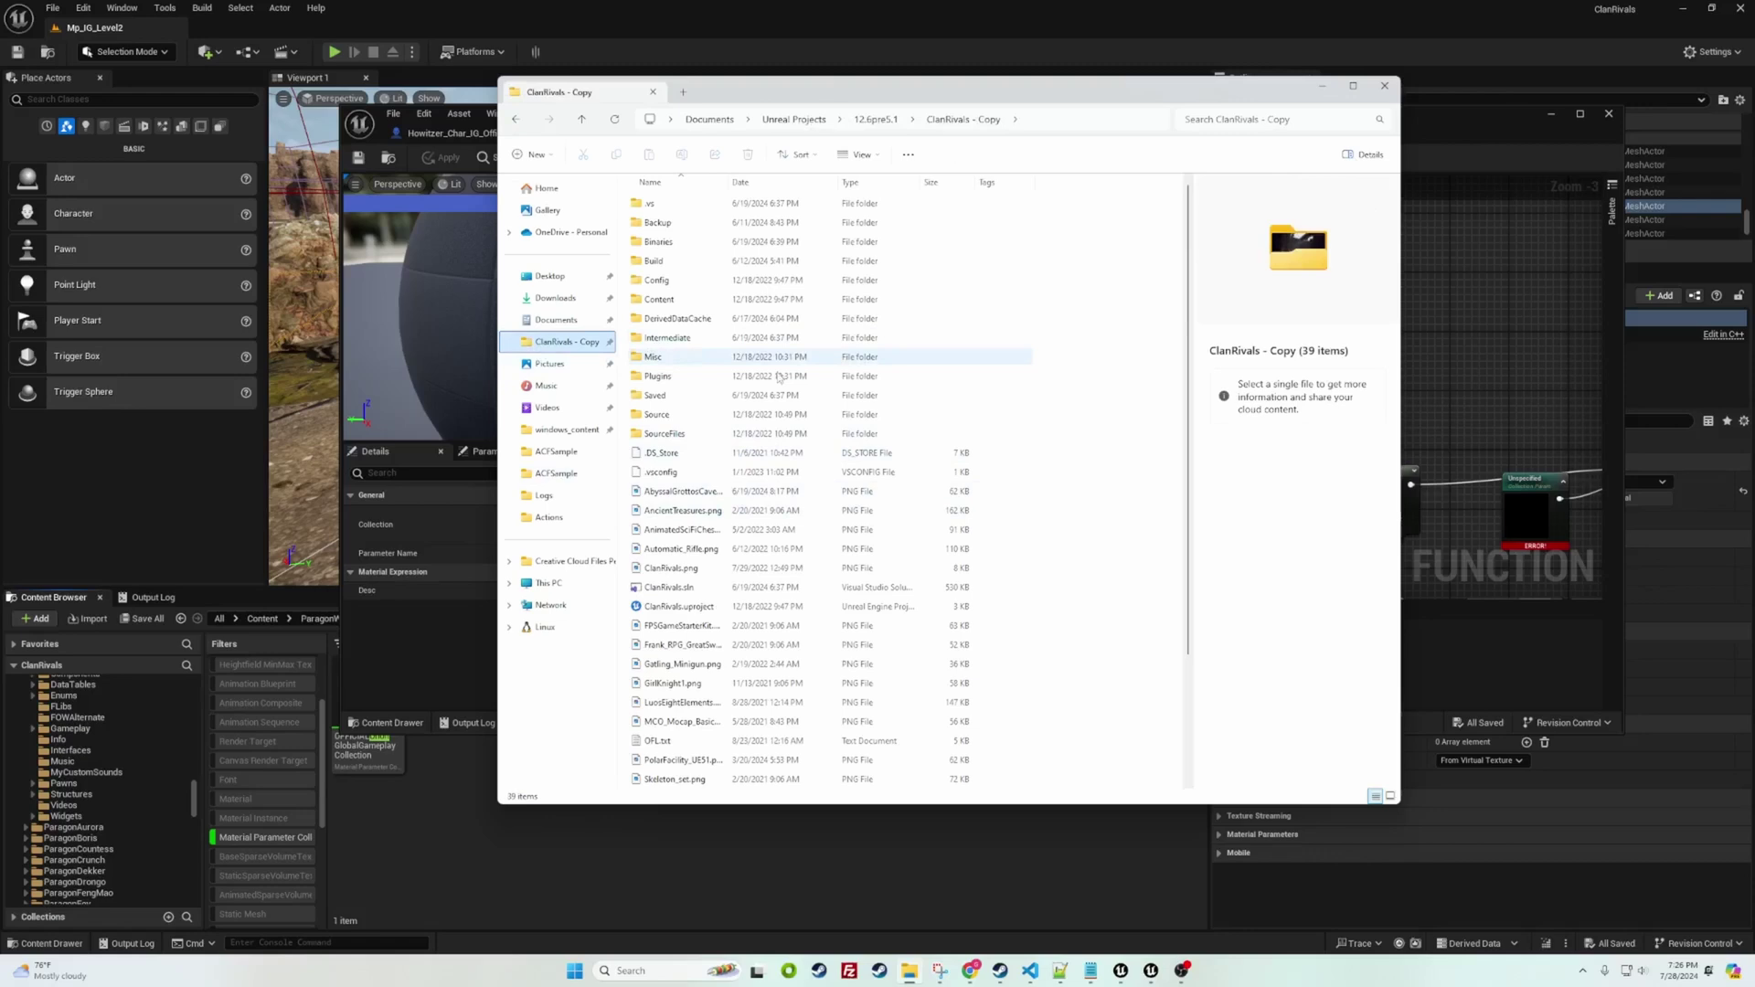
double_click(671, 300)
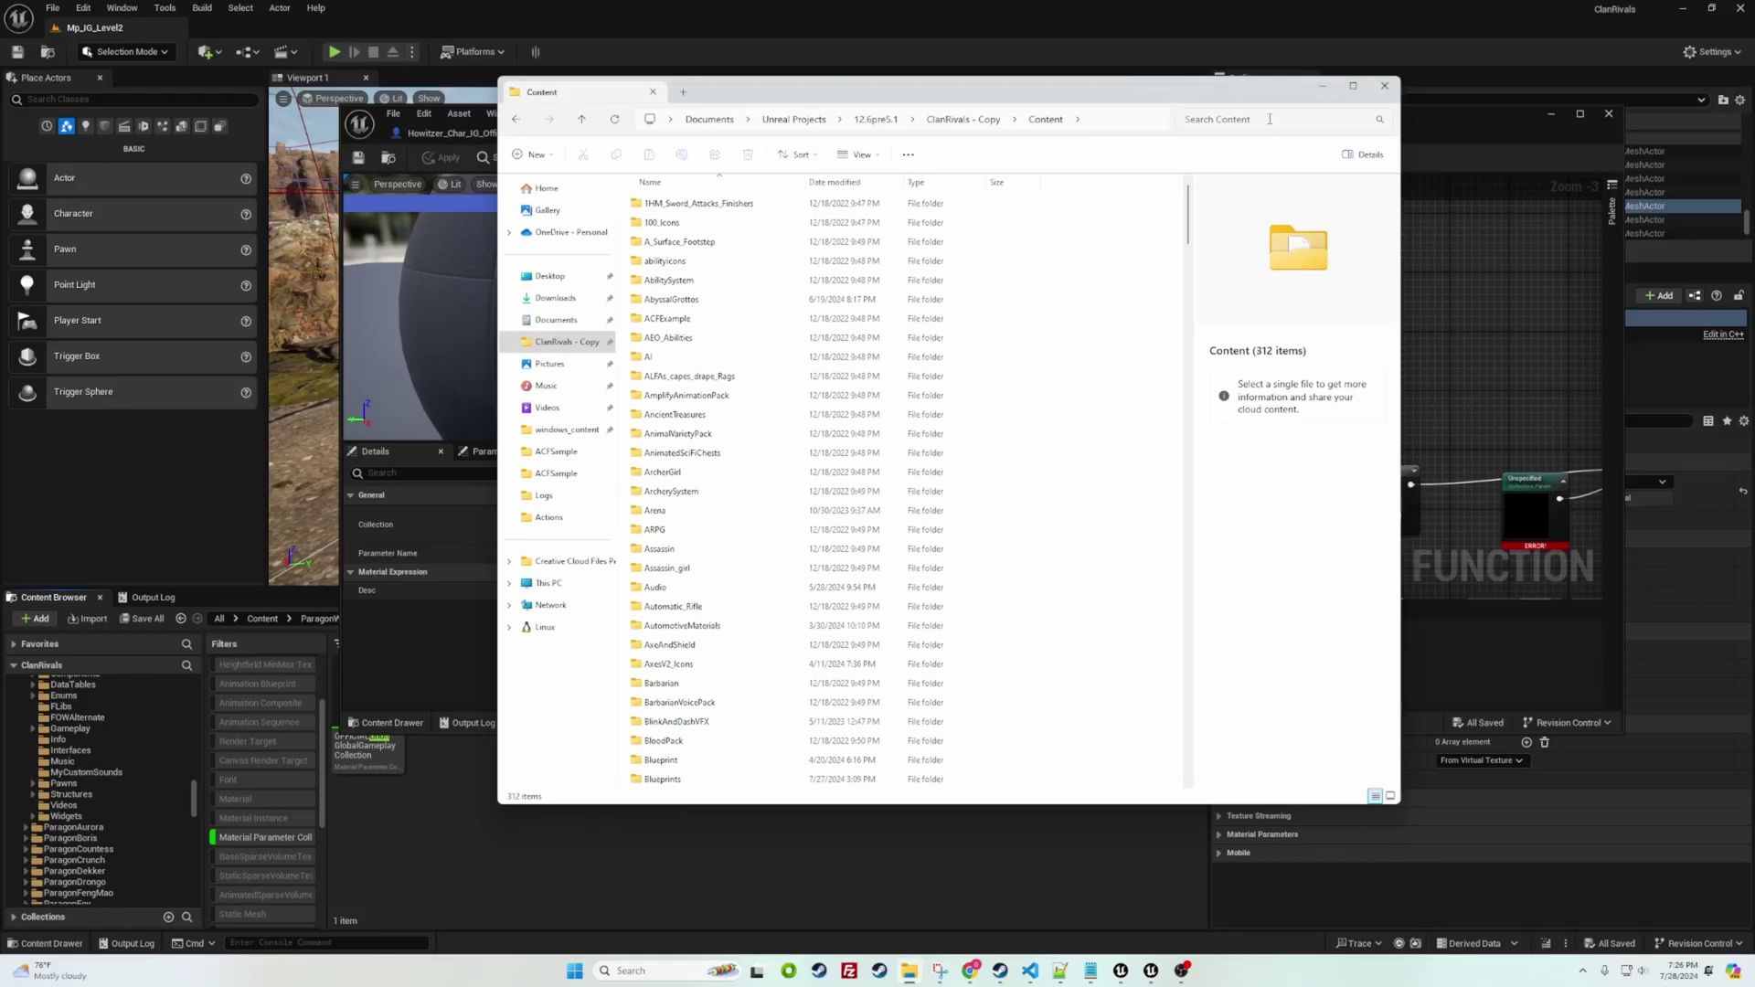
Search the Content folder for 'orionglobal', find nothing, and close Explorer
click(1270, 119)
text(global)
key(ctrl+a)
text(orionglobal)
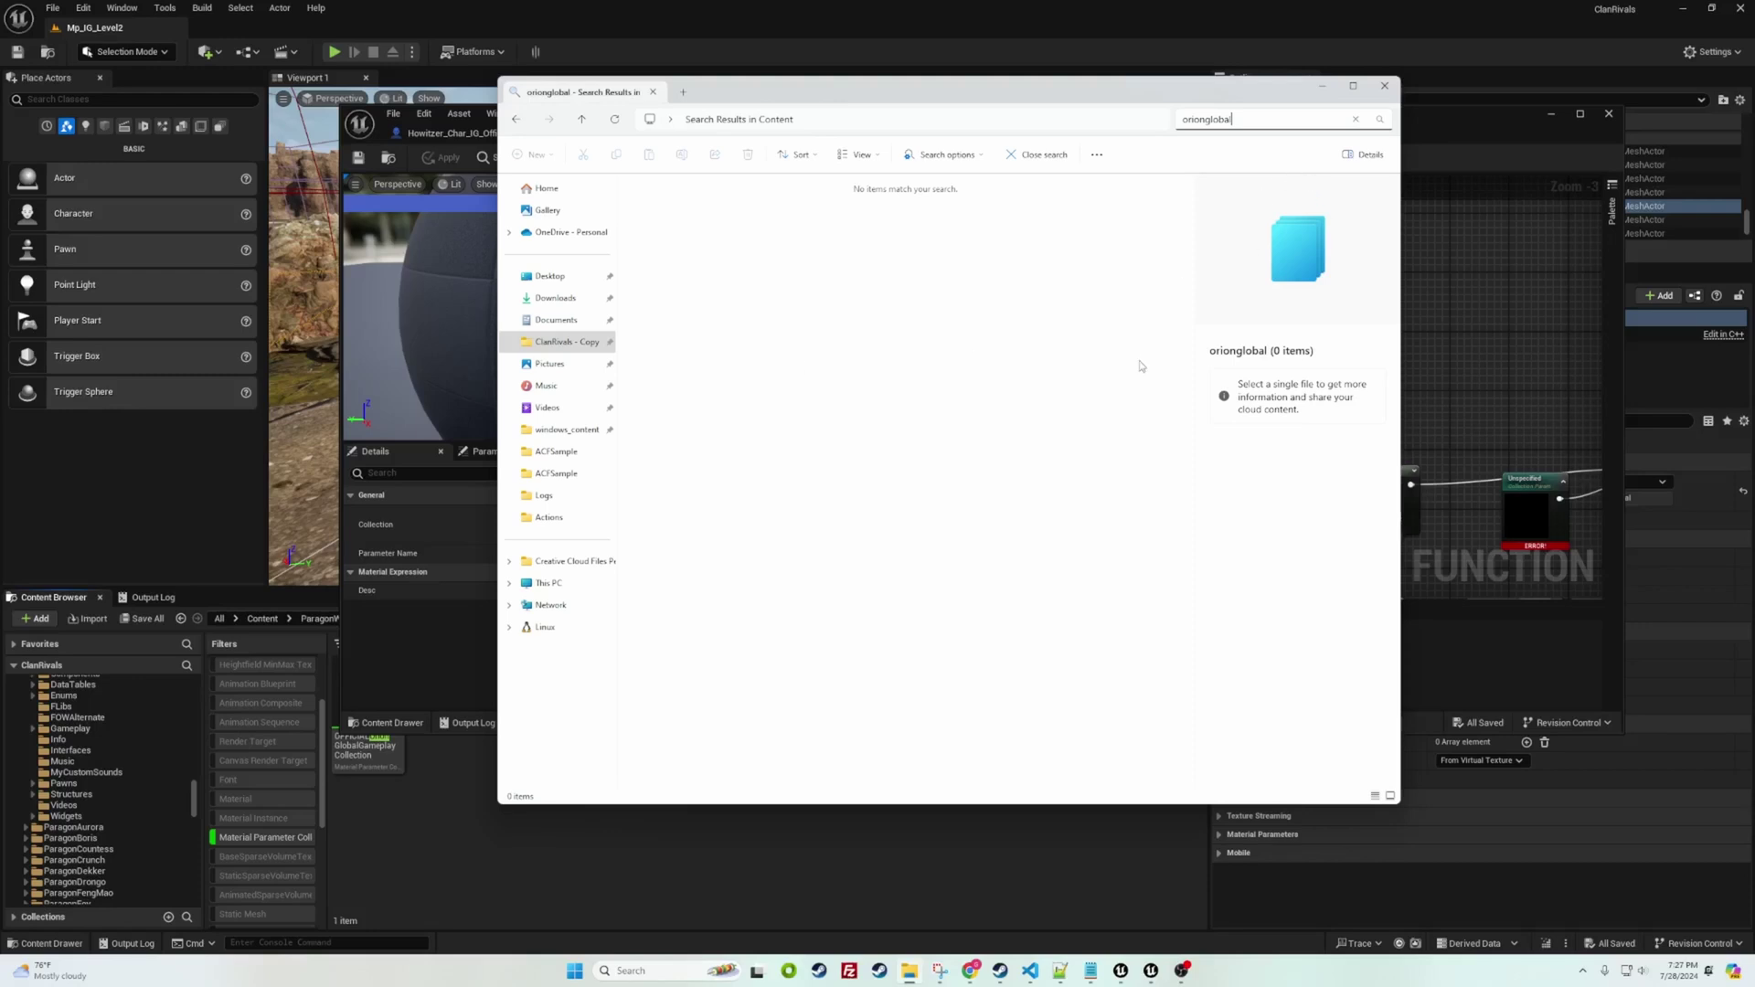
click(1384, 85)
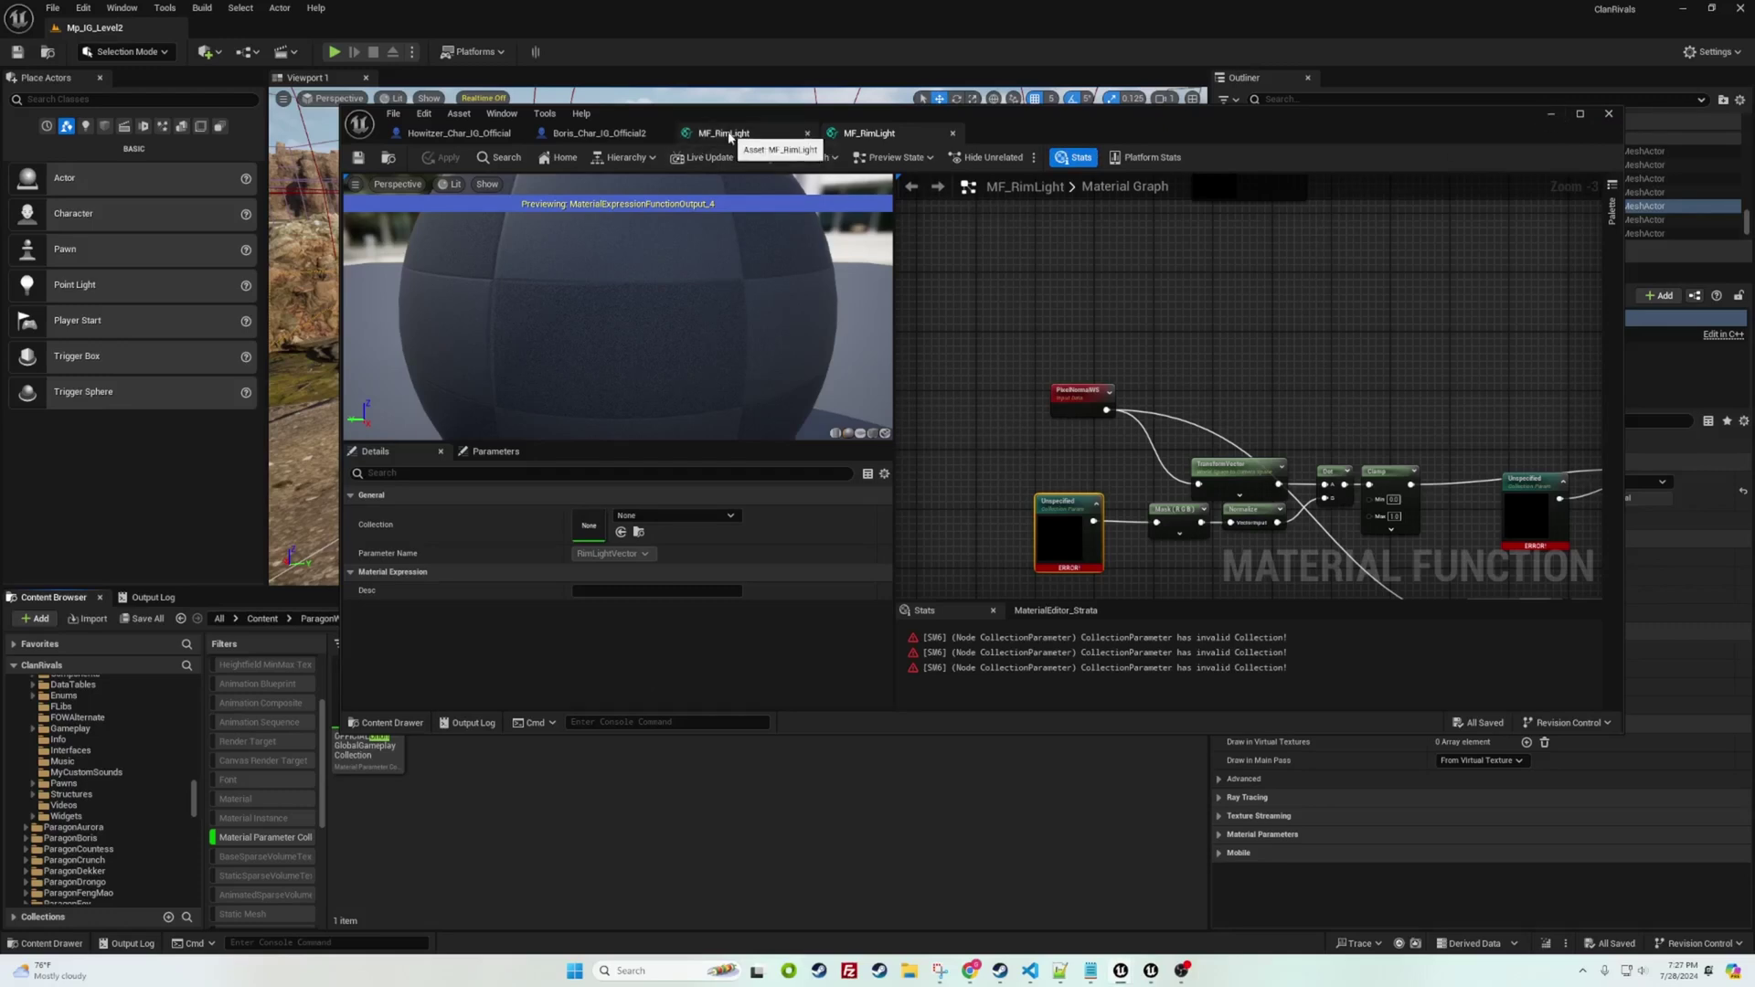
Minimize the MF_RimLight Material Editor window
click(1551, 114)
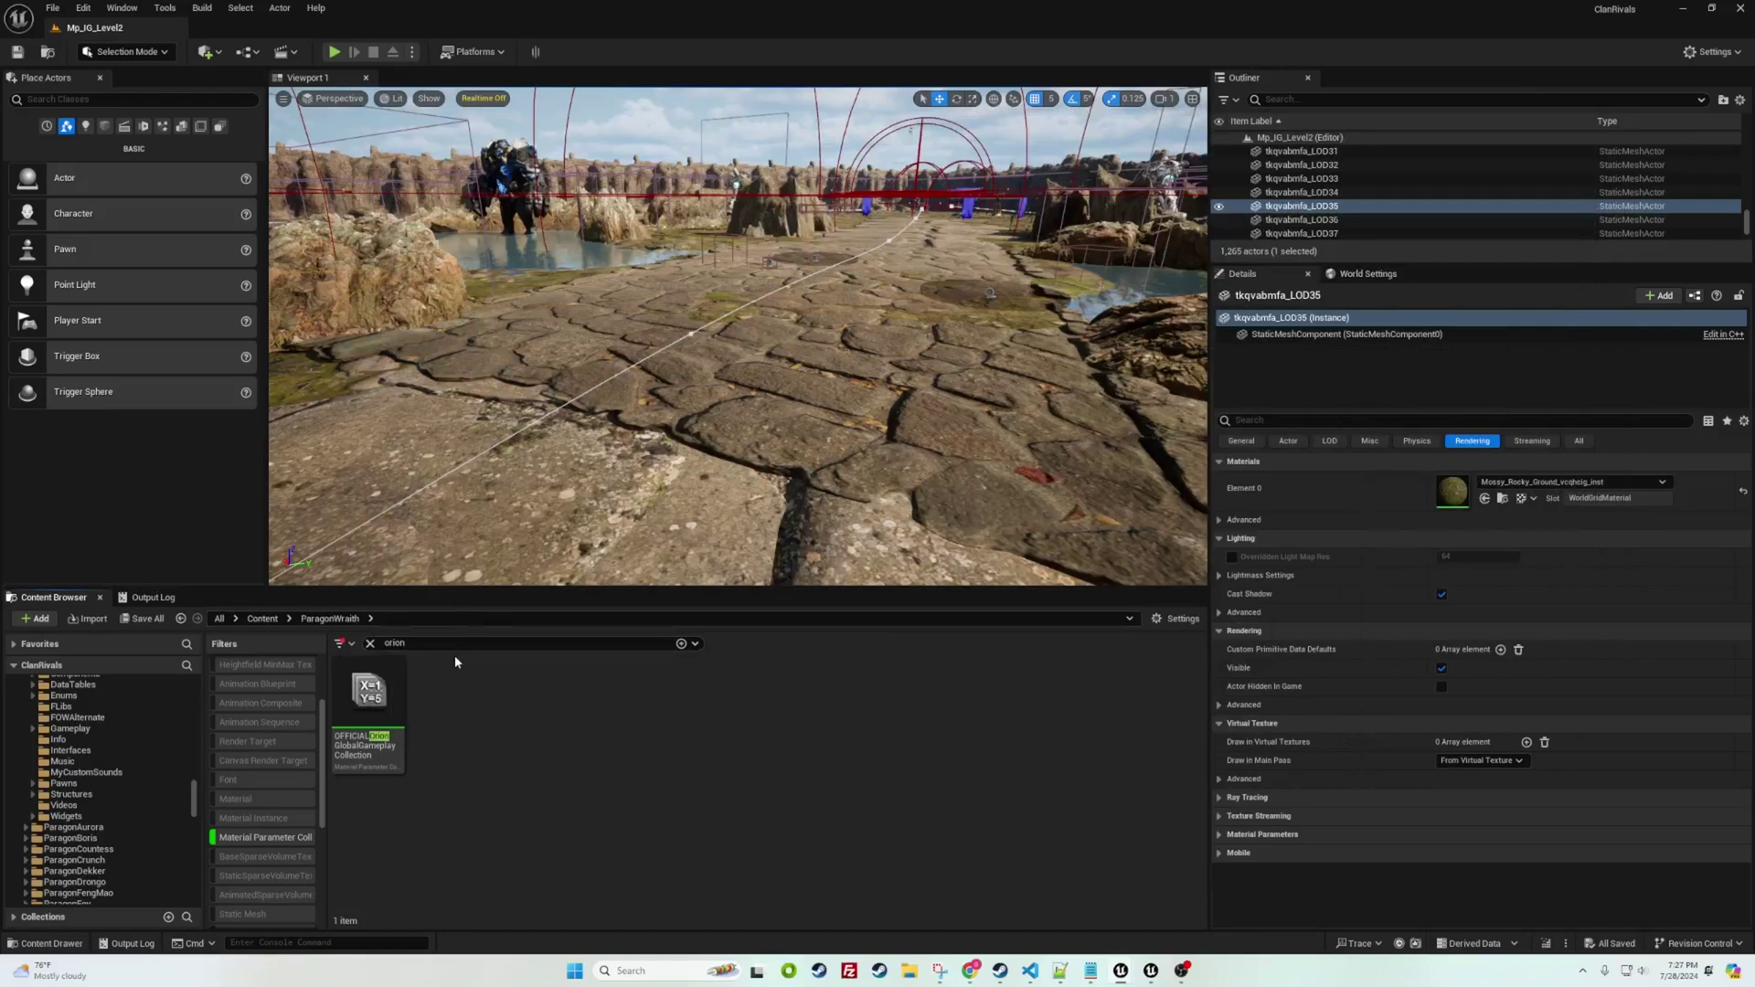
Remove the Material Parameter Collection filter so all five Orion assets, including MF_OrionRimlight, show
click(265, 838)
scroll(272, 776, up, 3)
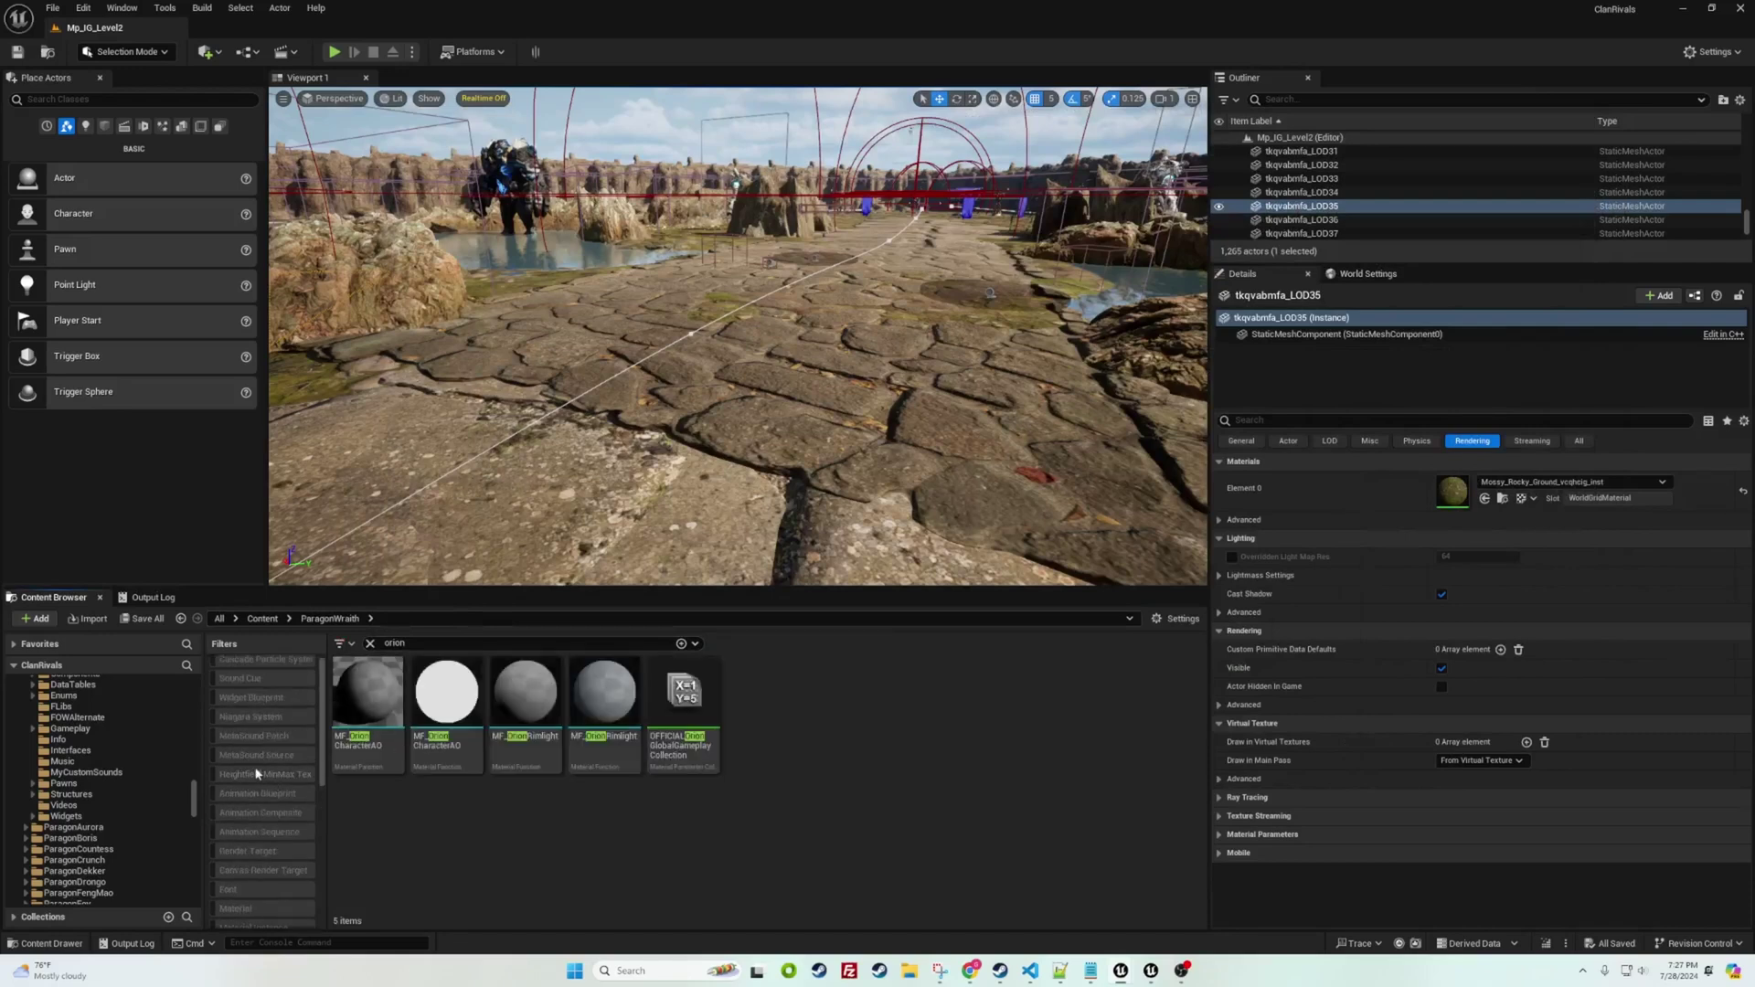
scroll(258, 774, down, 5)
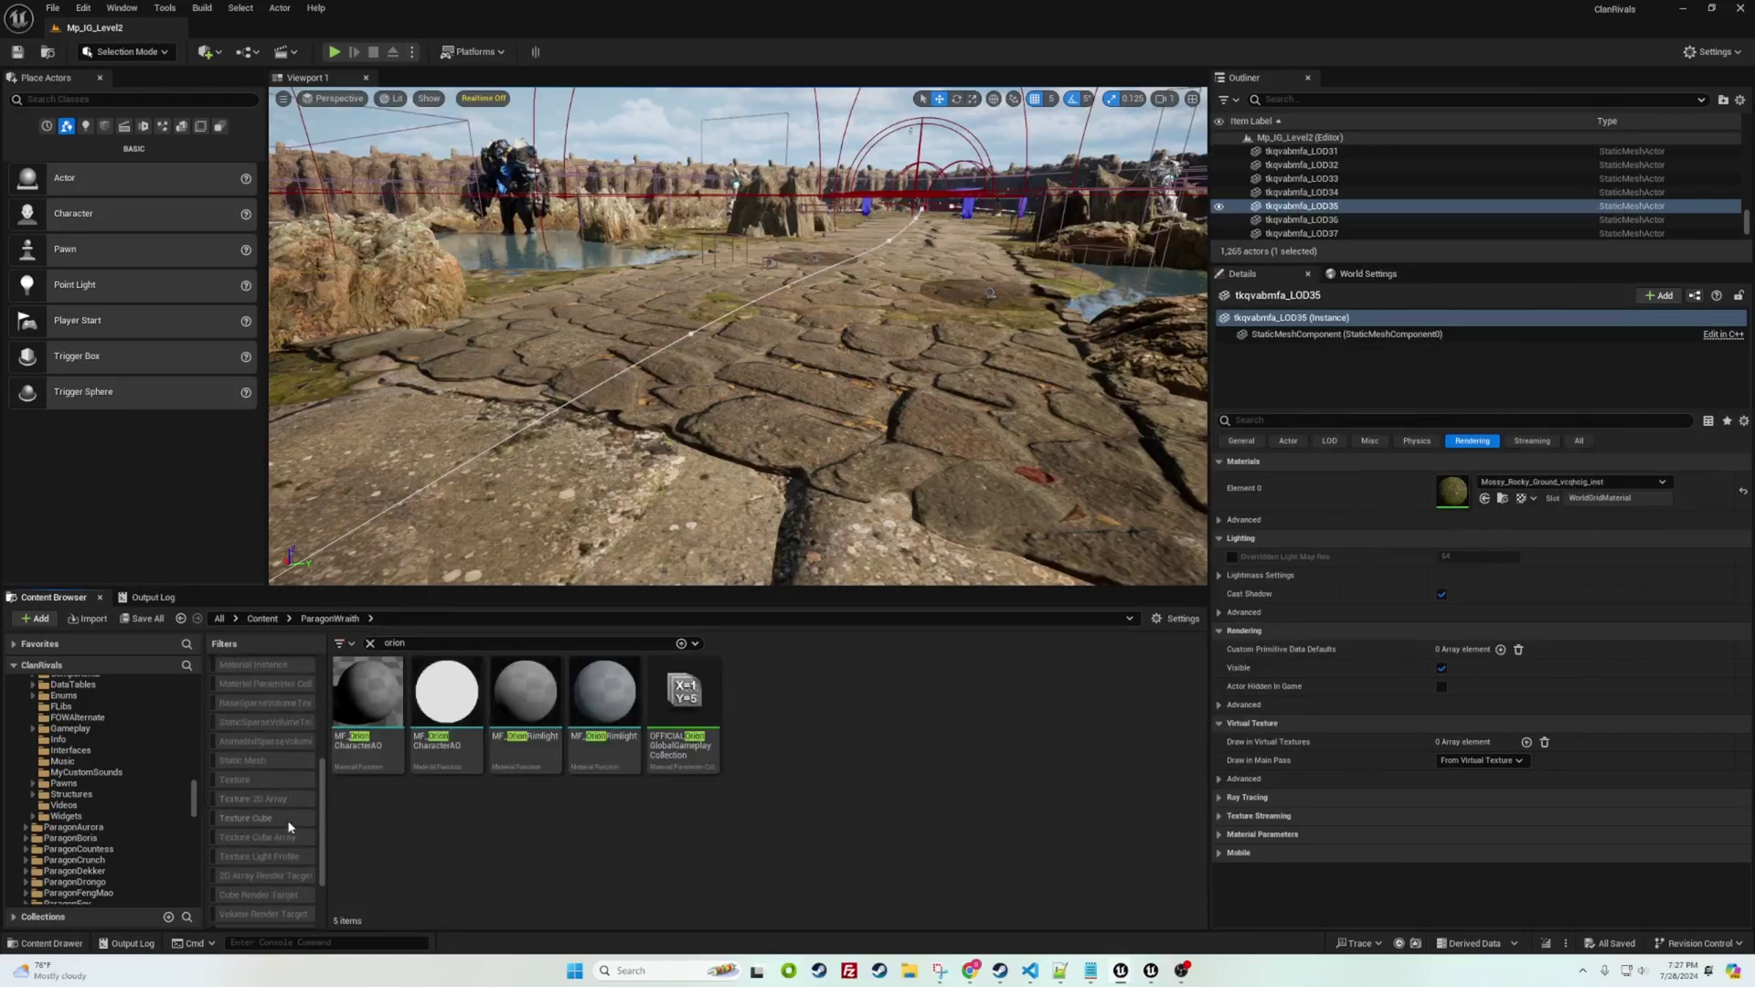
scroll(286, 821, up, 3)
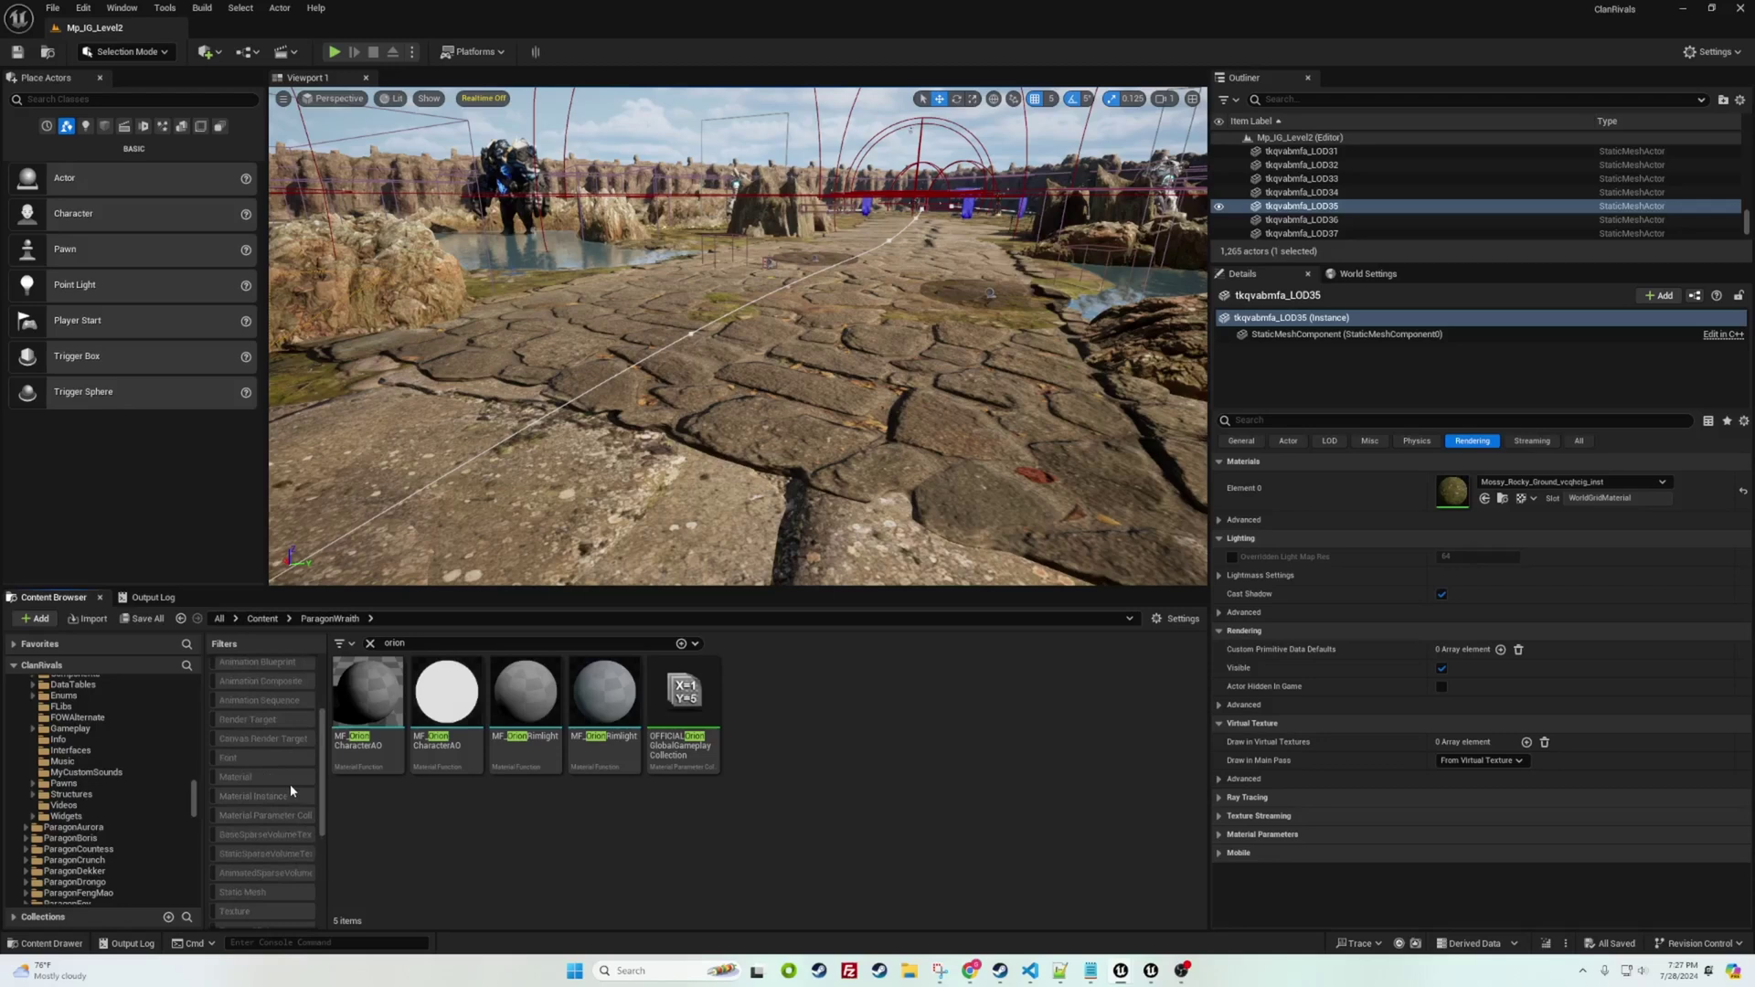
click(340, 645)
mouse_move(452, 779)
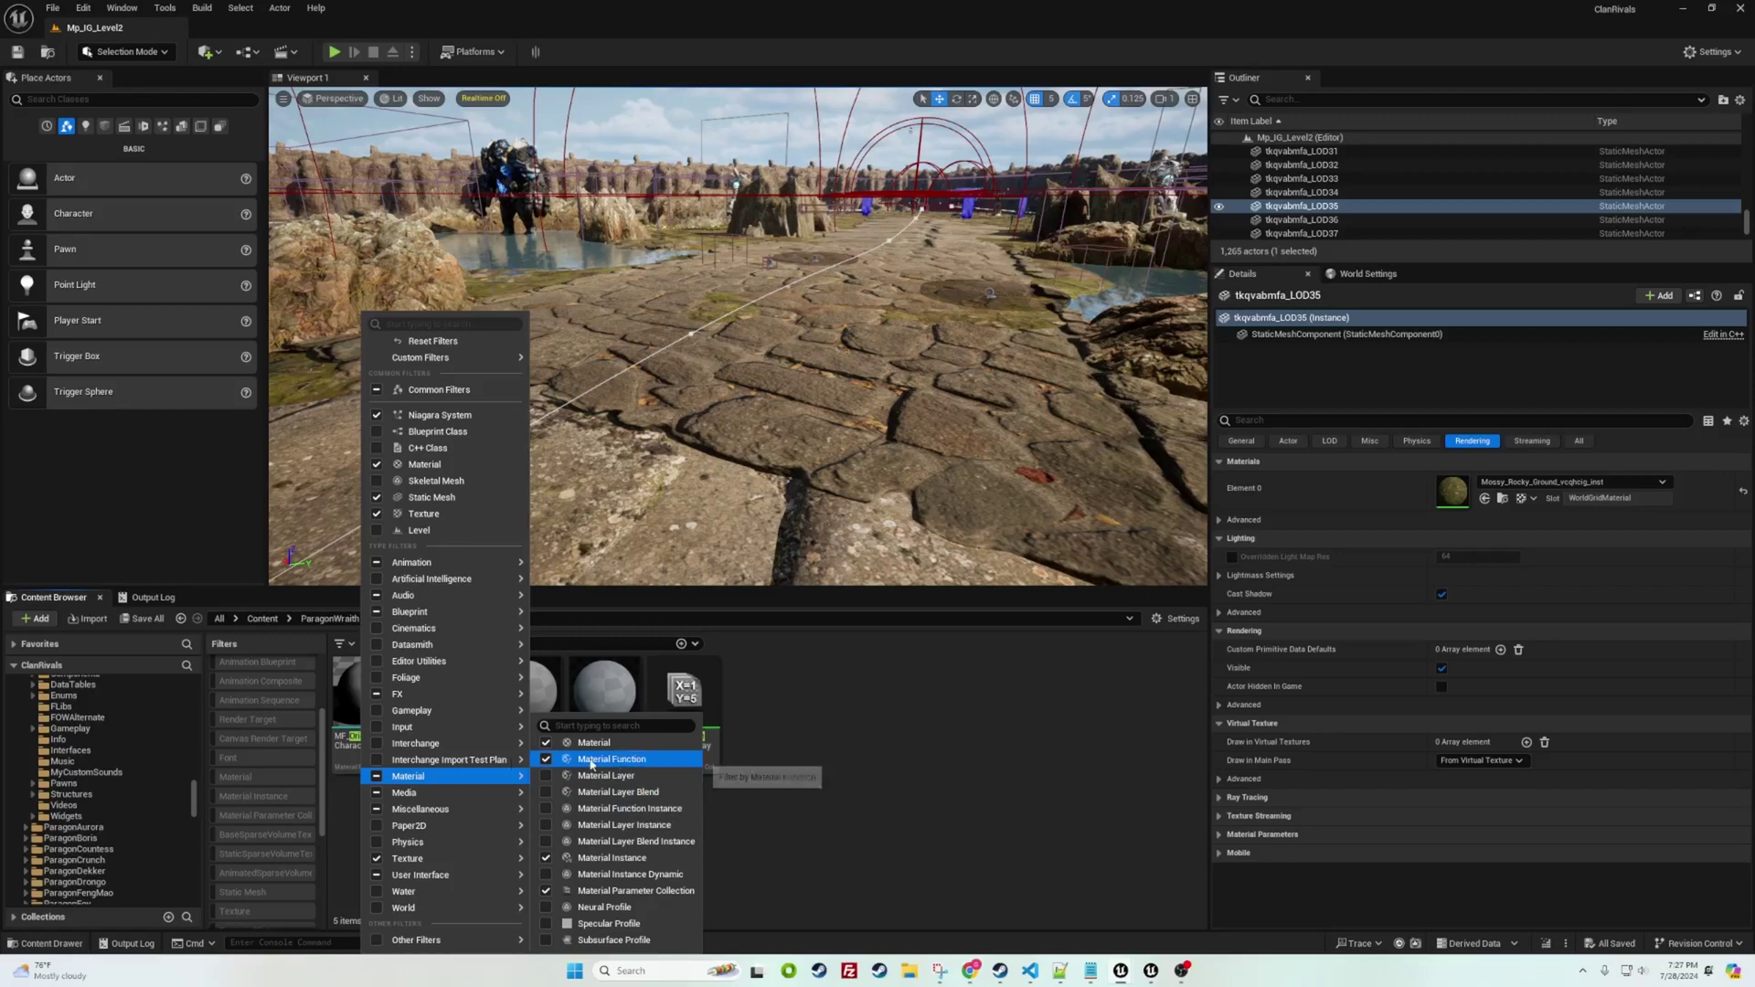
click(318, 794)
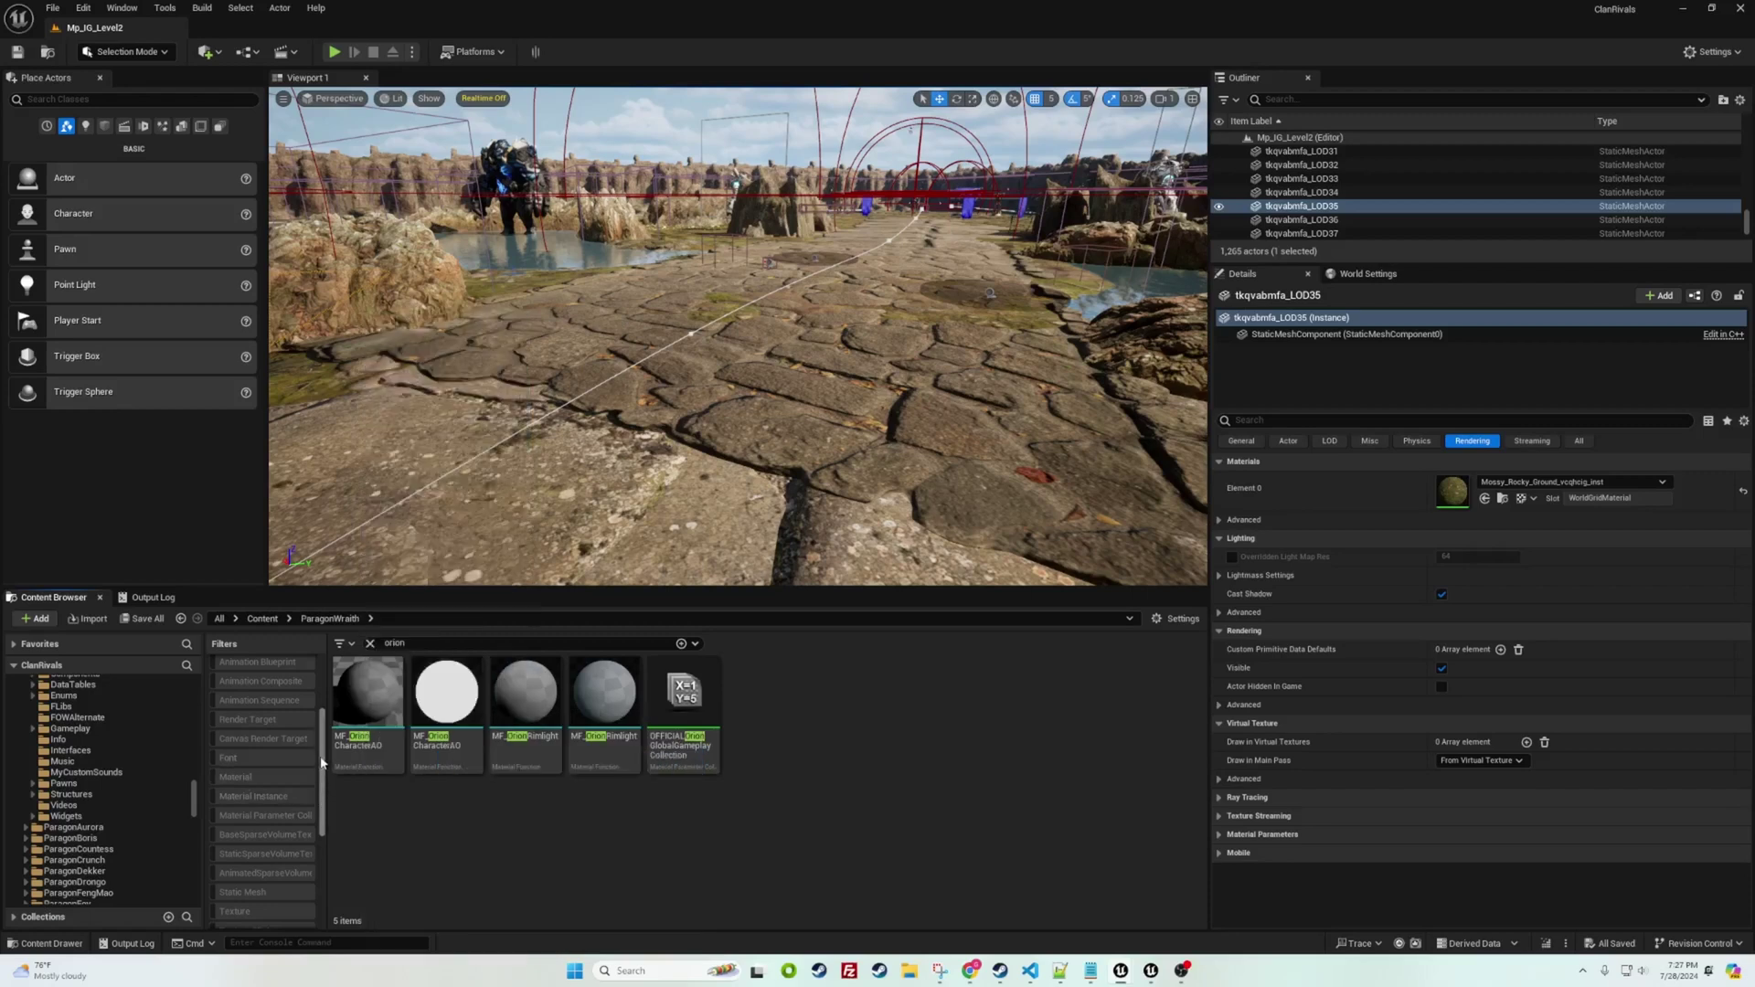
scroll(322, 720, up, 3)
scroll(322, 720, down, 3)
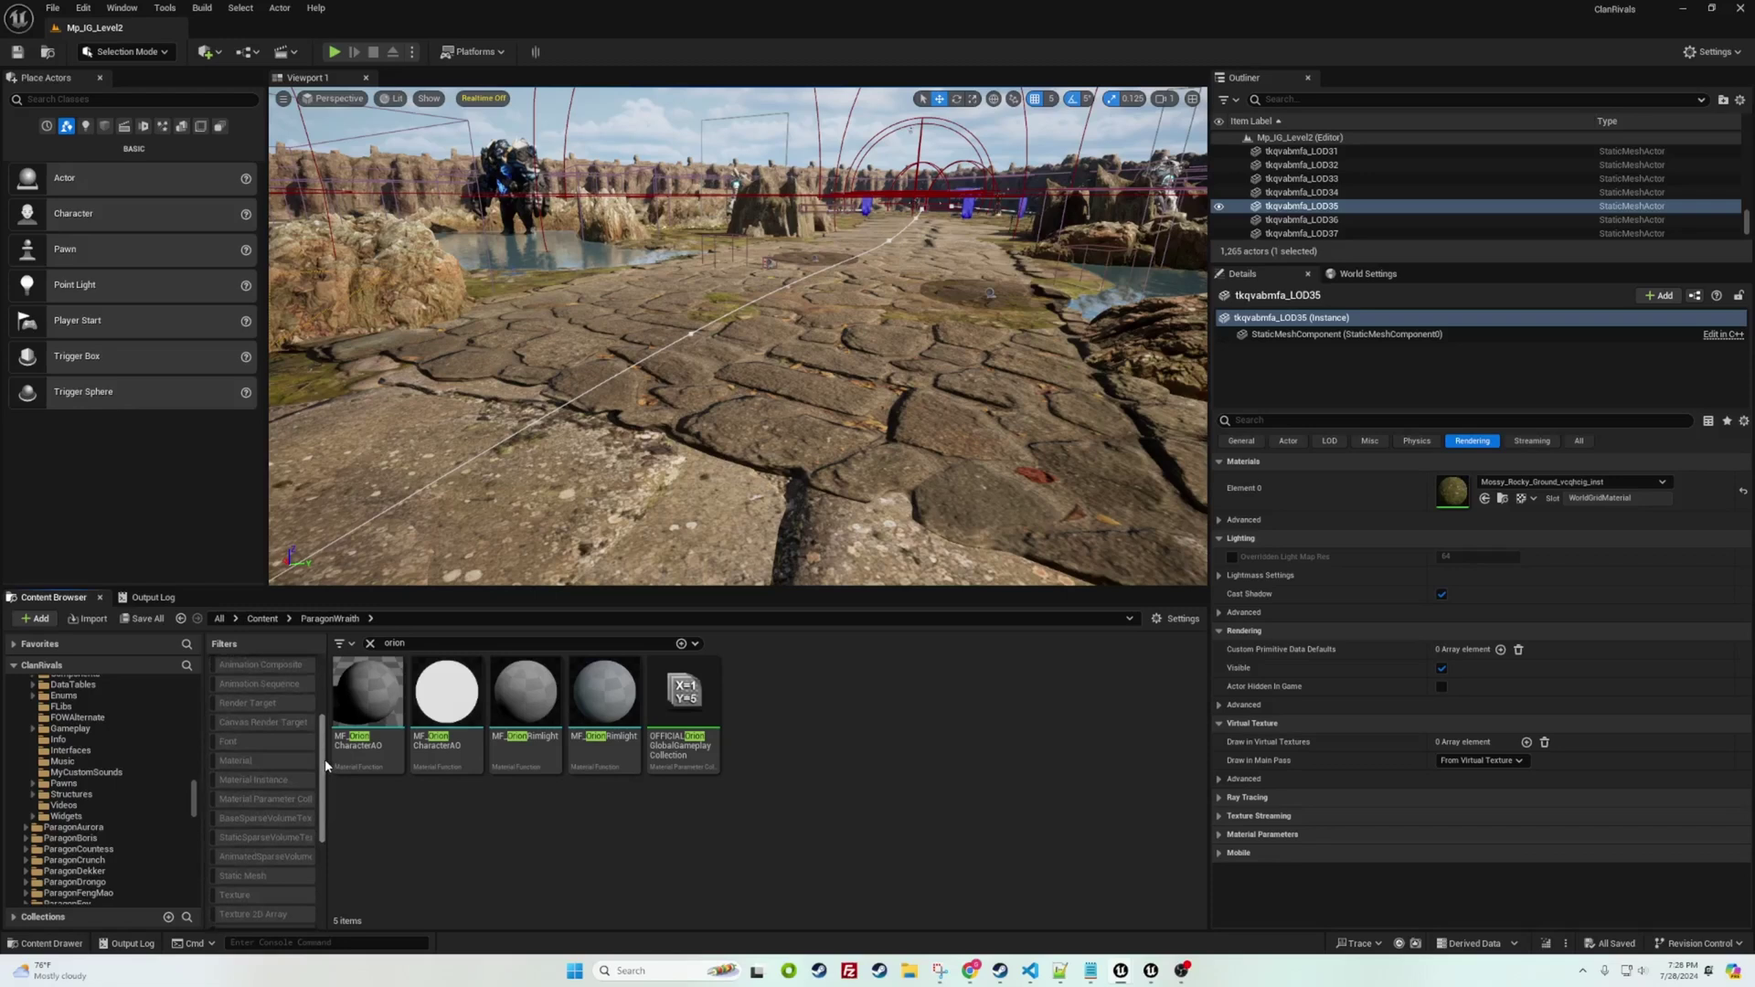
scroll(326, 759, up, 1)
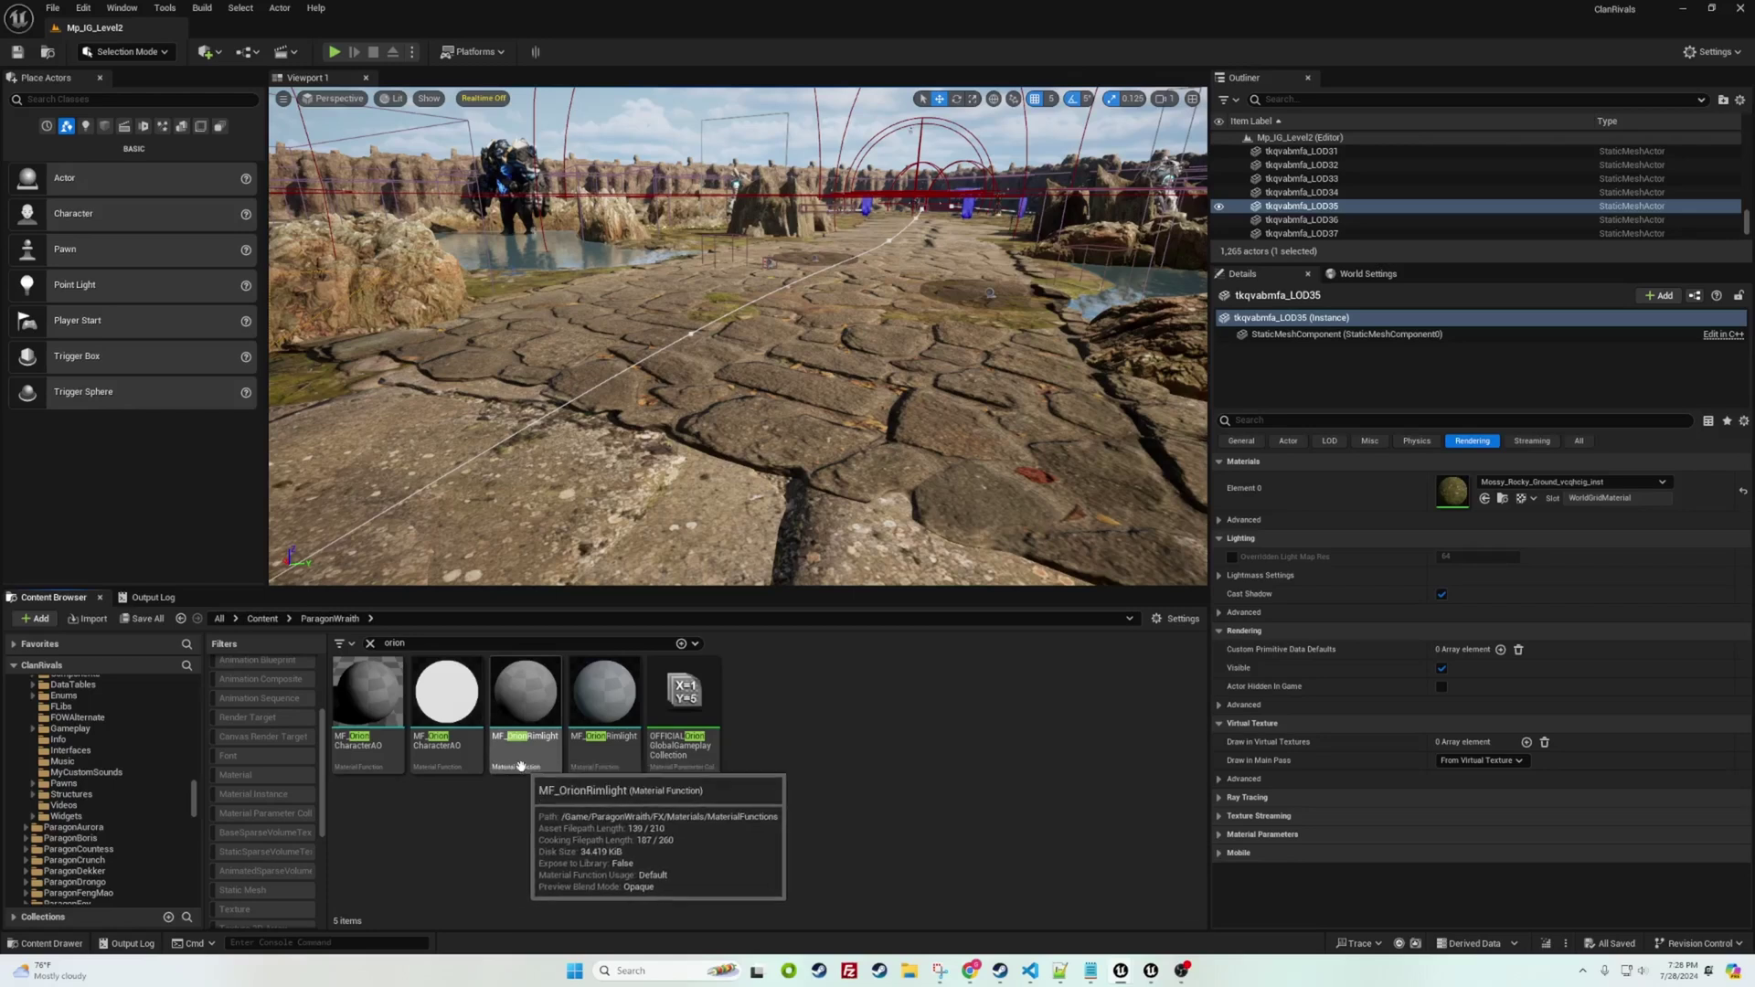
Check the Notepad list of functions, then search the Content Browser for mf_hitflash
key(alt+Tab)
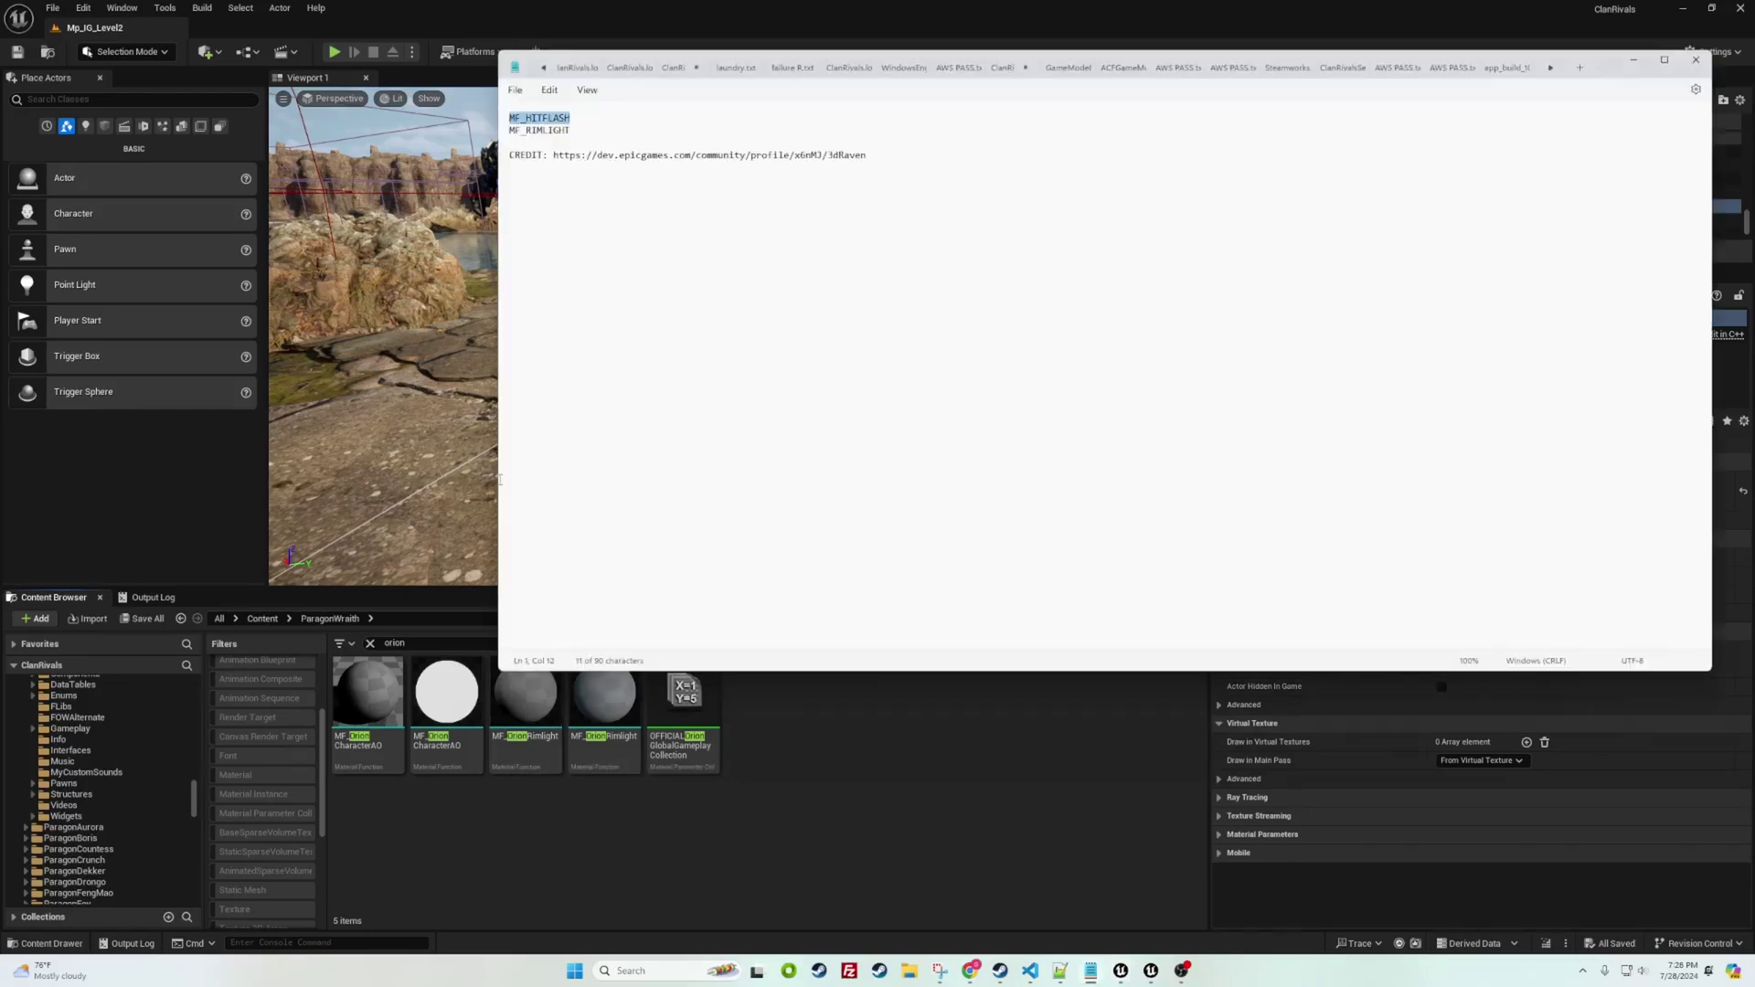
click(410, 645)
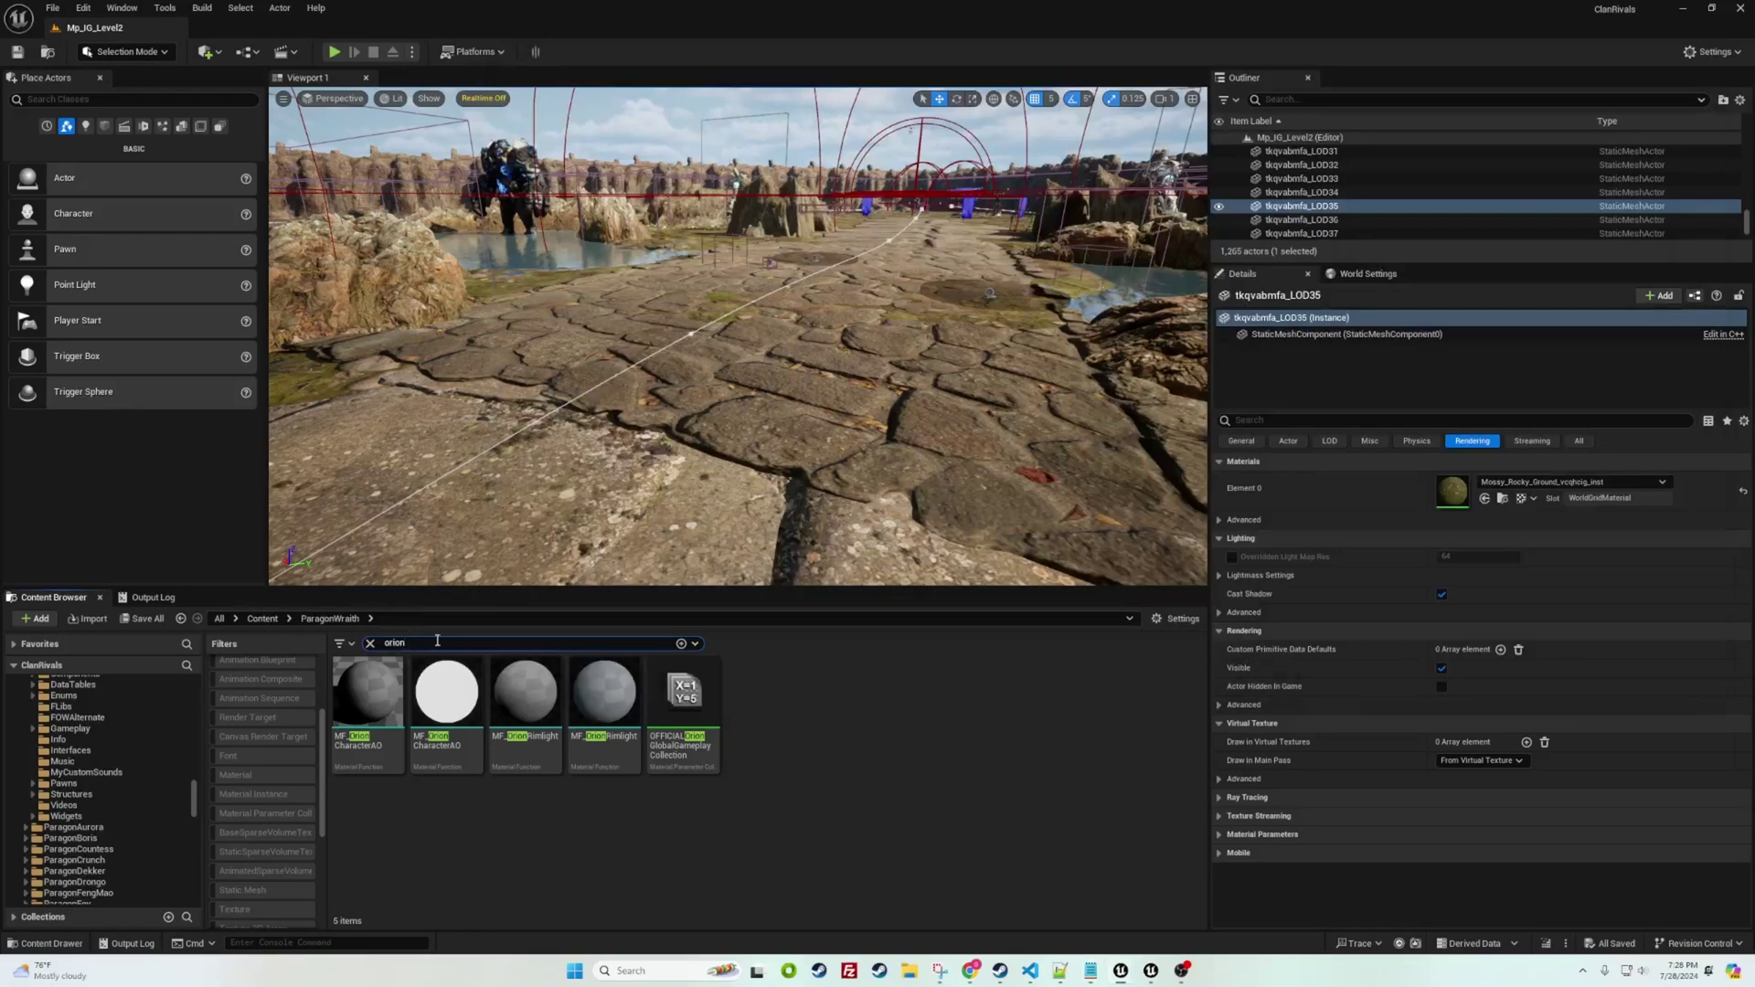
key(ctrl+a)
text(mf_hitflash)
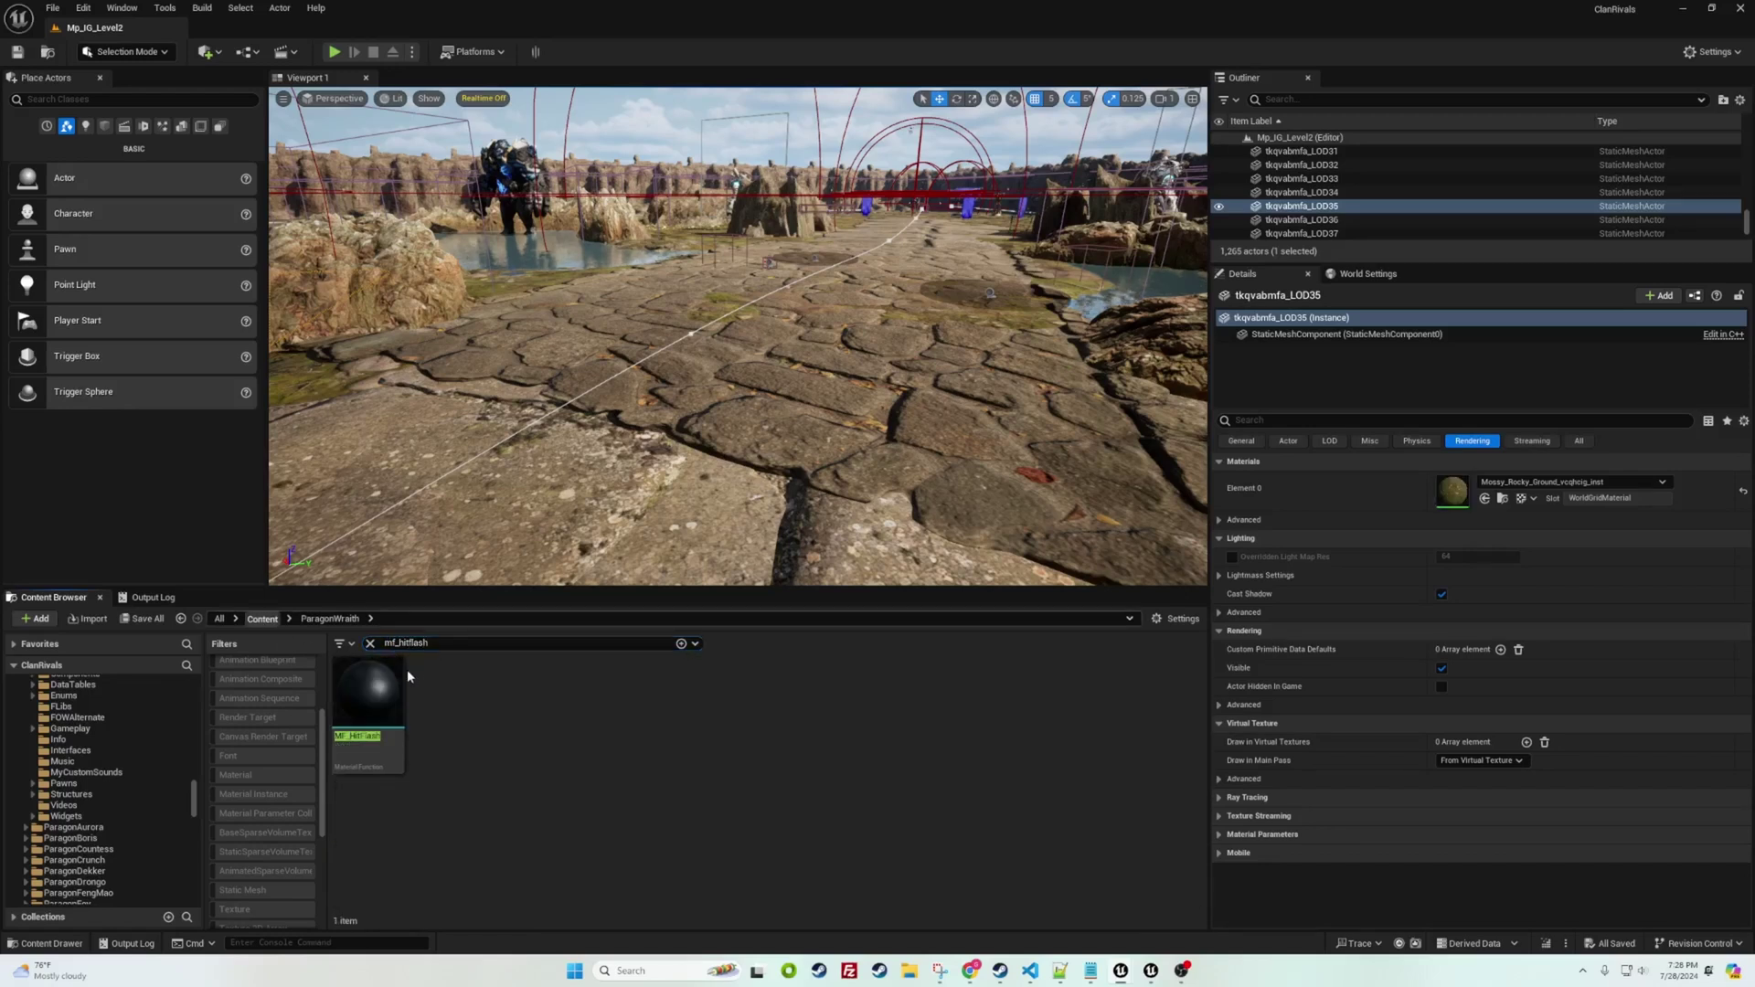
Search the whole Content folder for mf_orionrimlight, listing 61 MF_OrionRimlight items
click(263, 619)
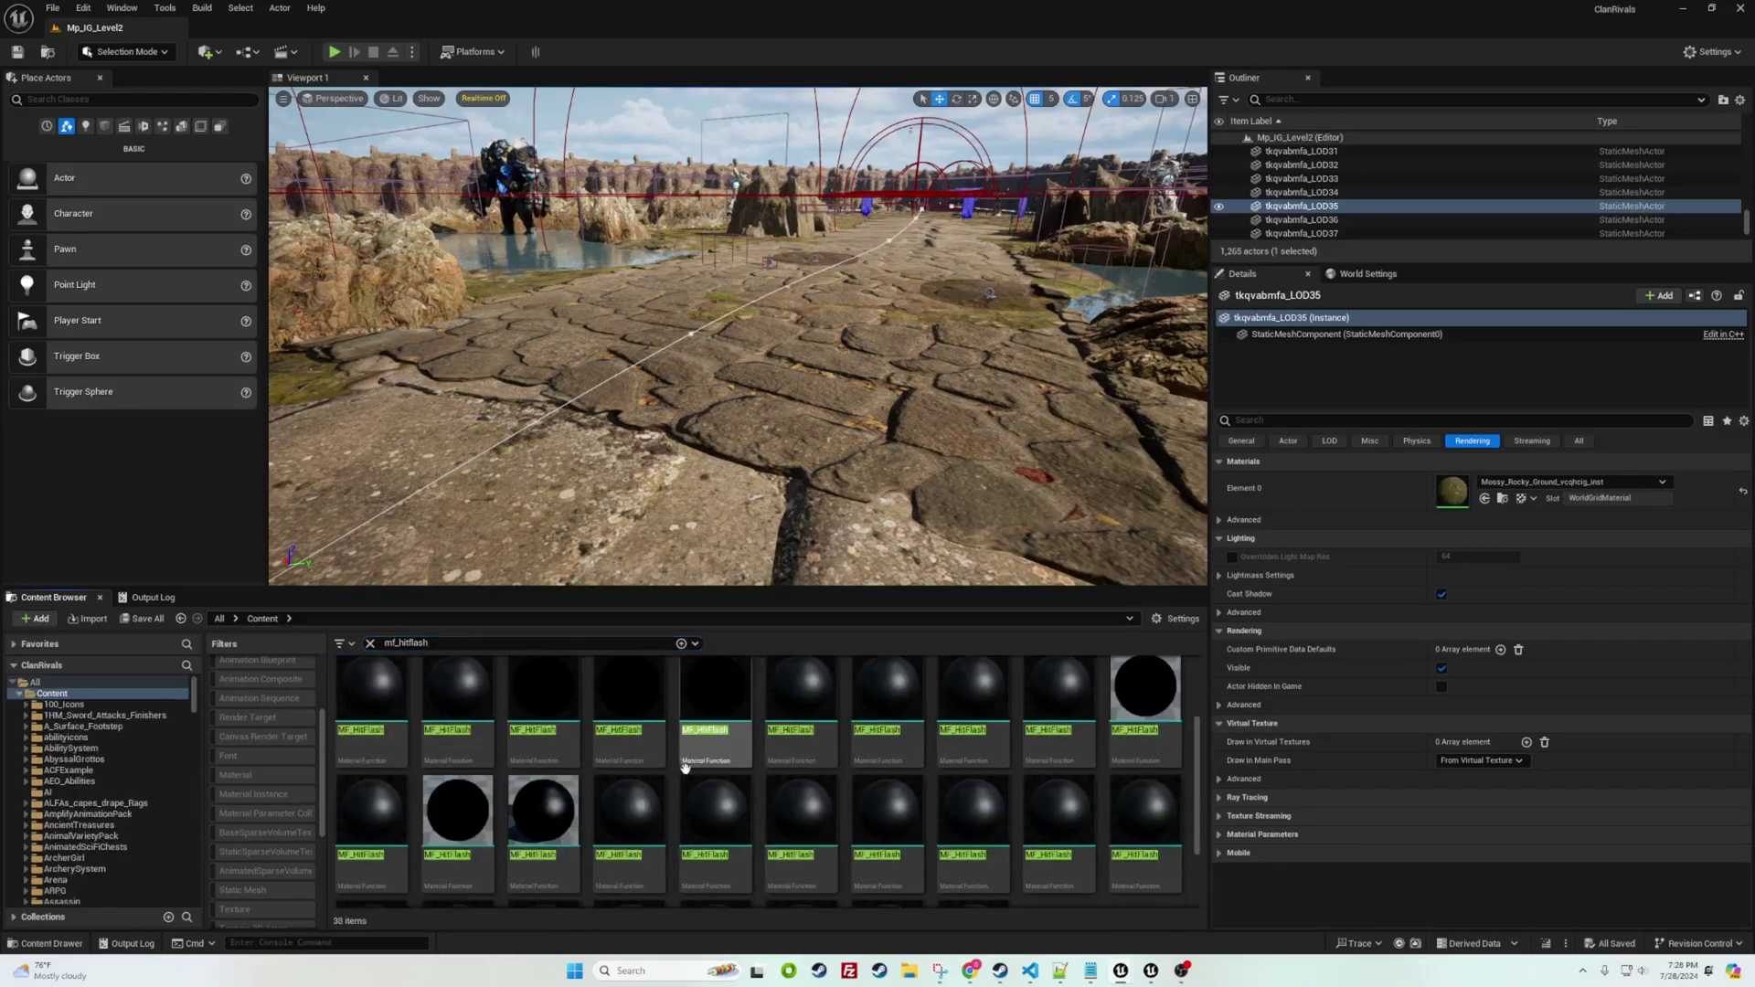
scroll(764, 766, down, 3)
click(448, 642)
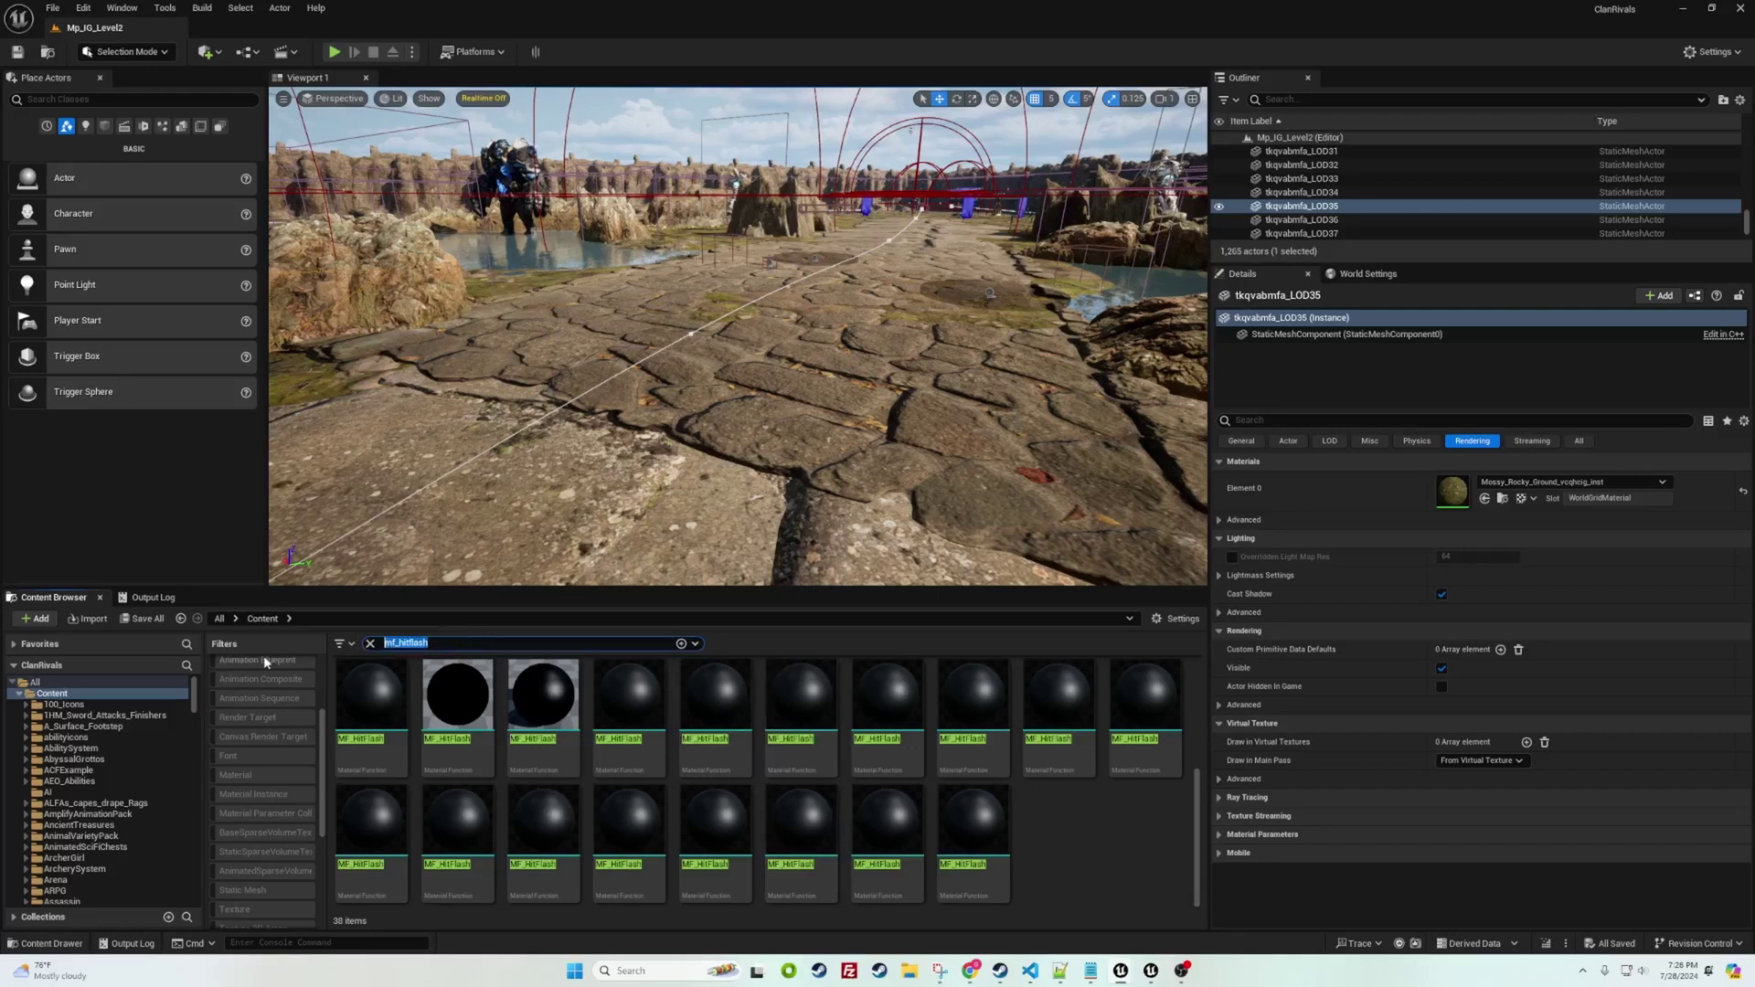
text(mf_orio)
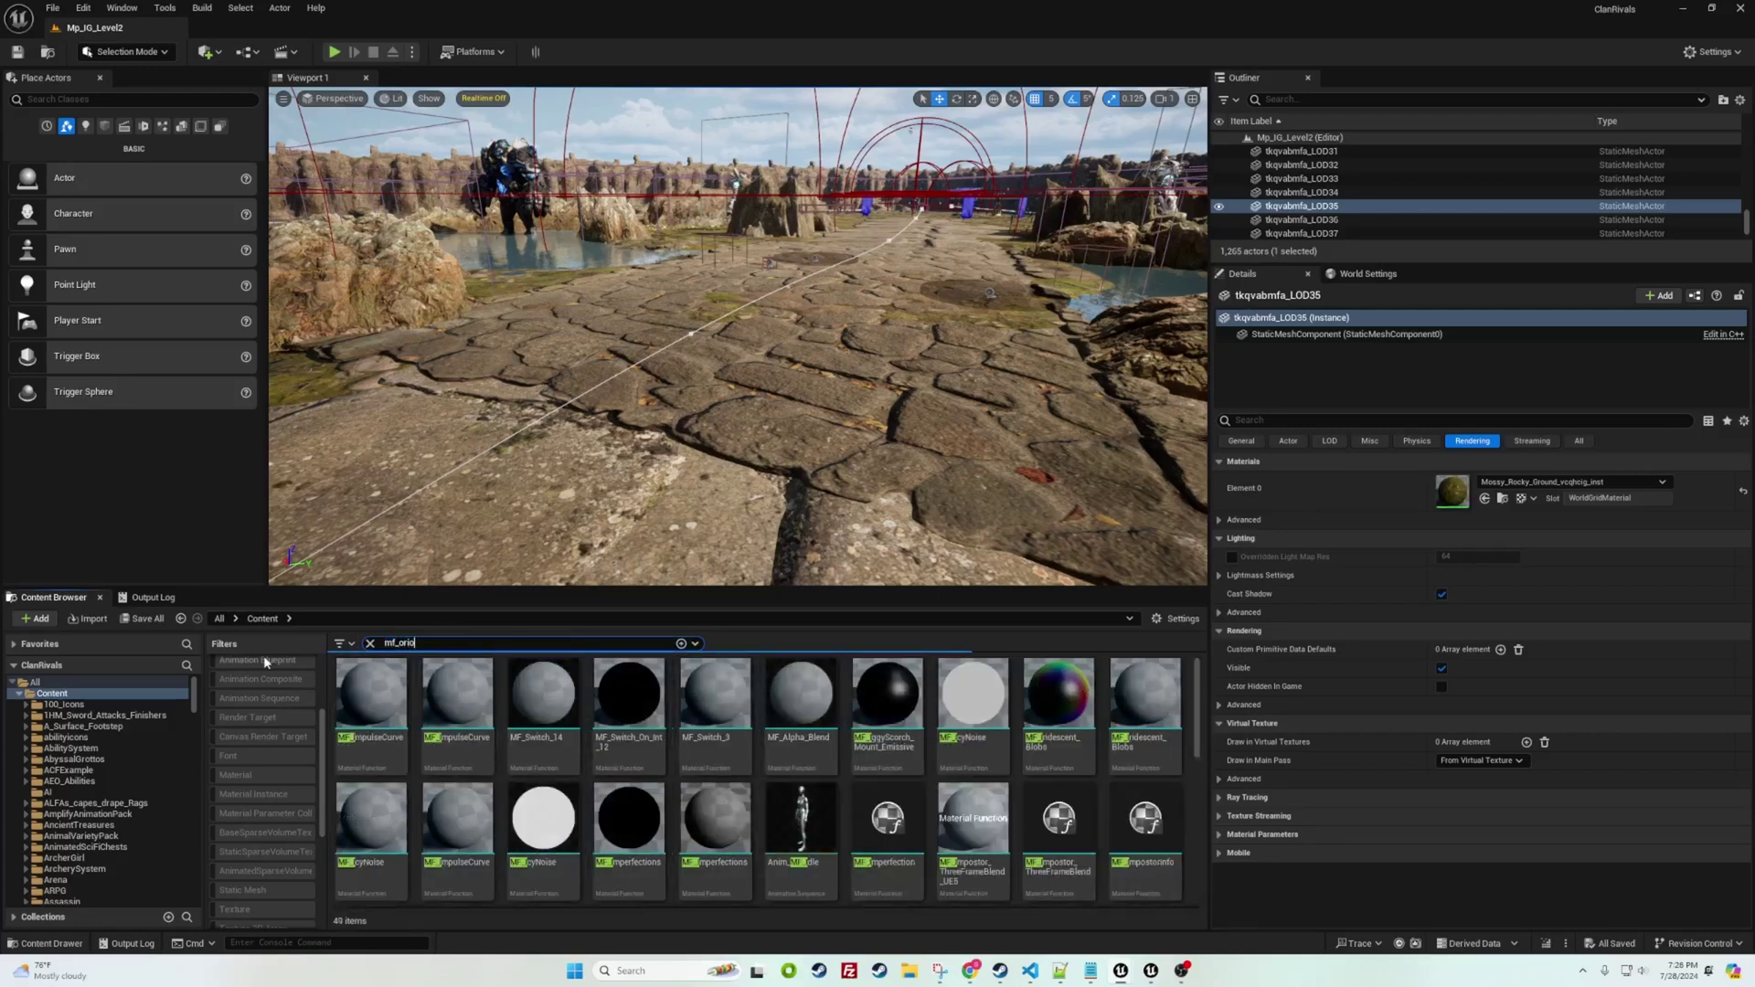
text(n)
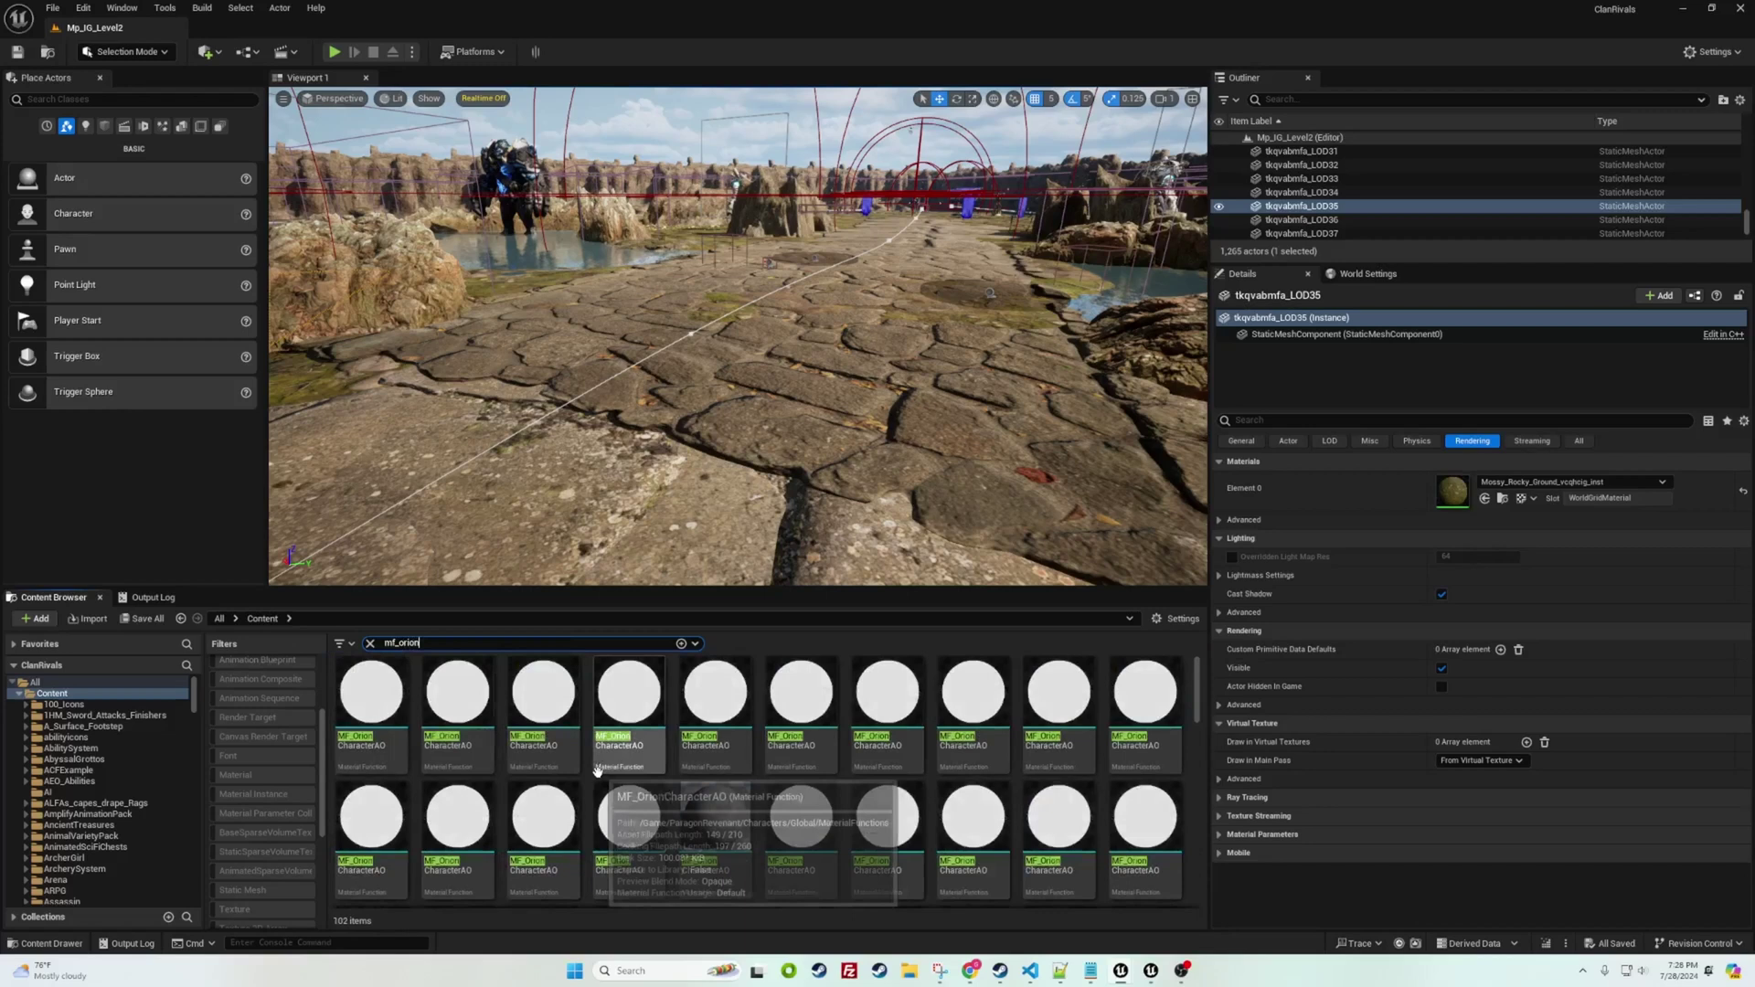
text(rimlight)
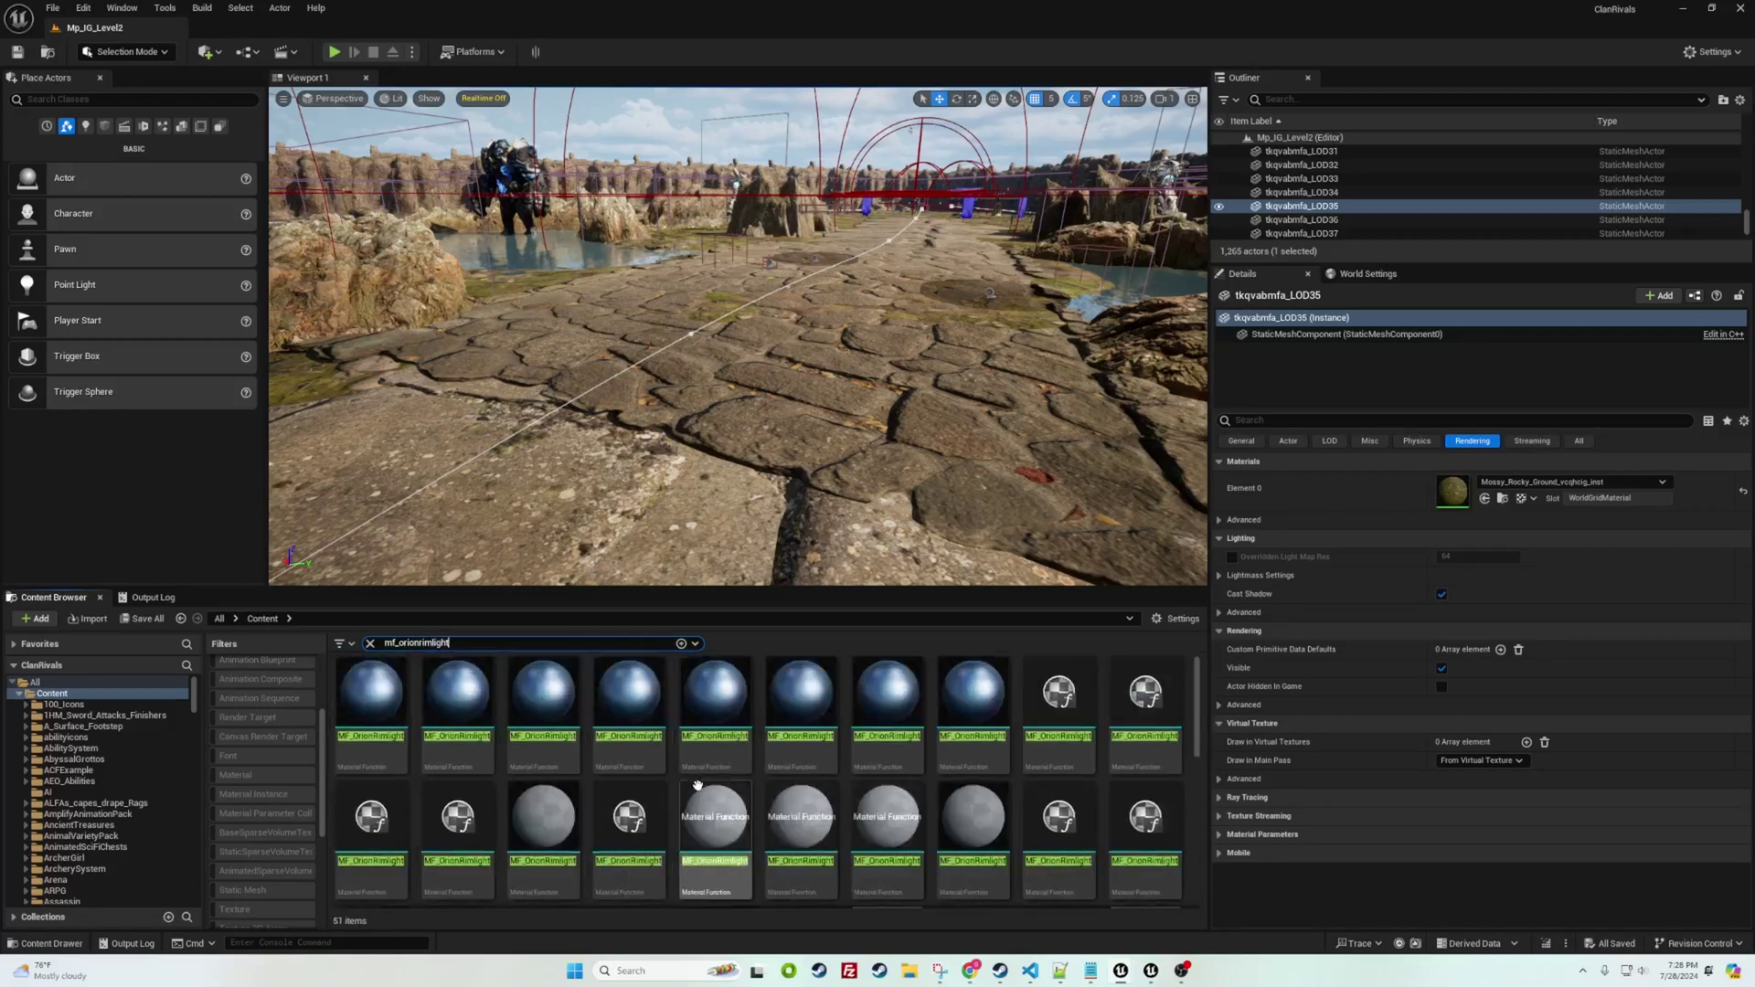
scroll(711, 779, down, 1)
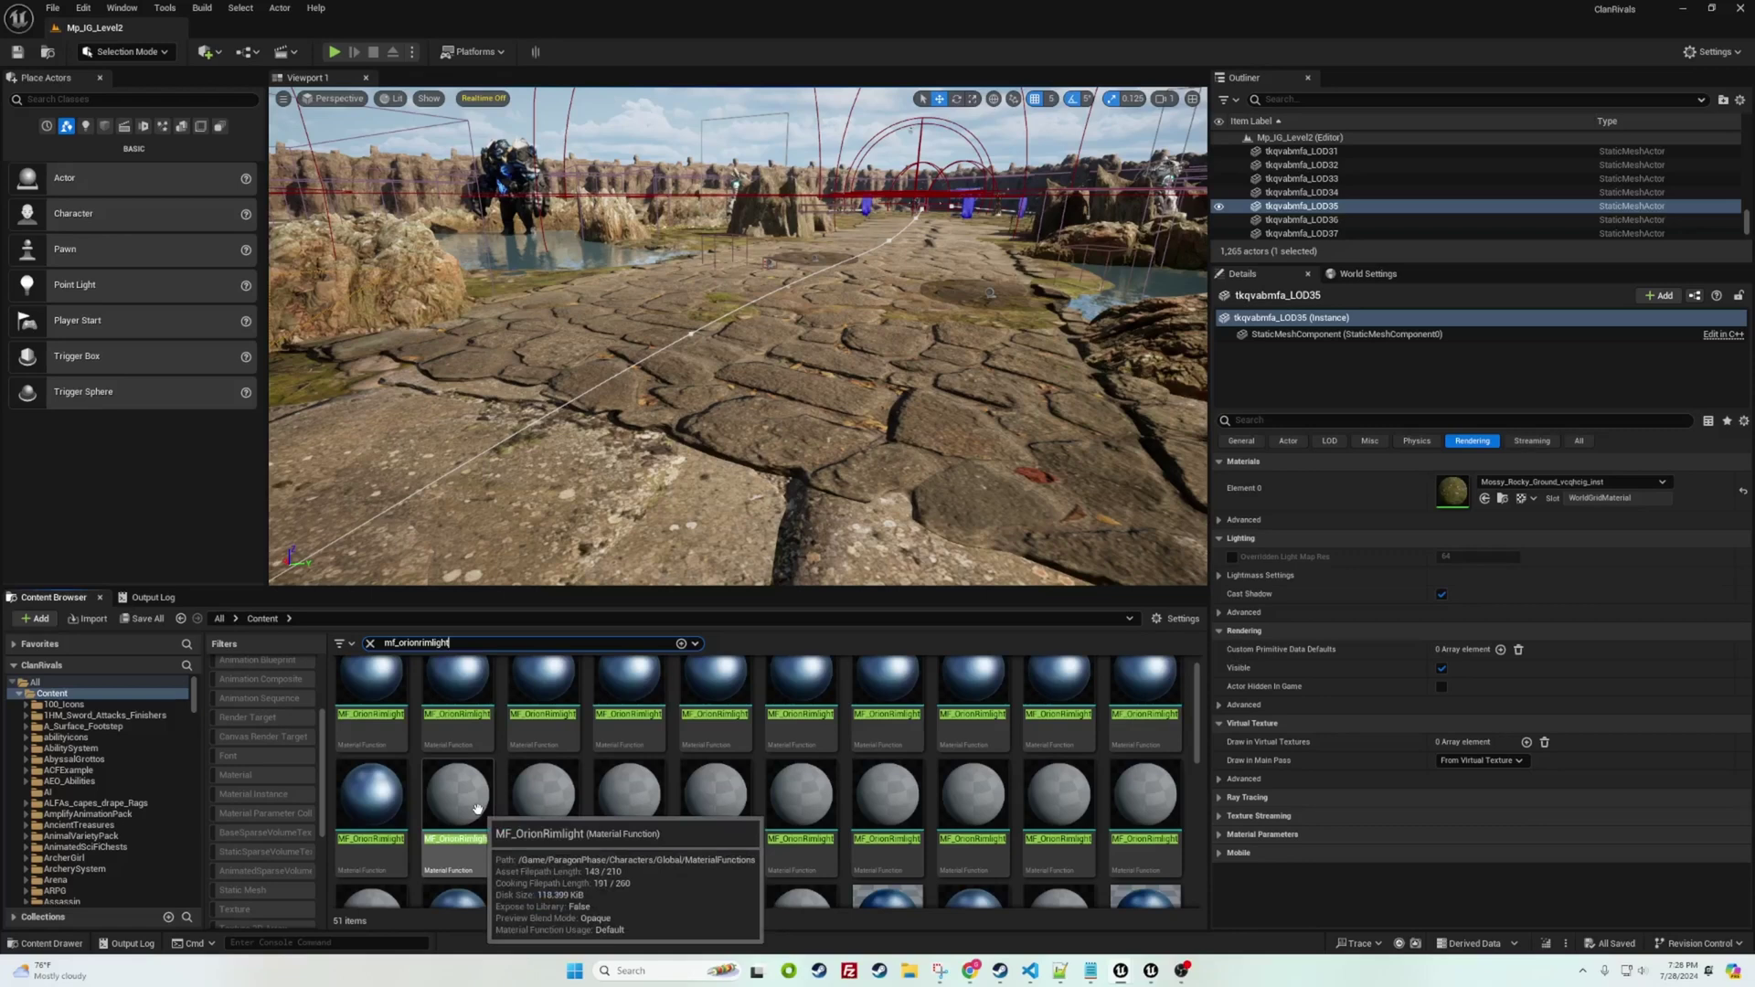
Open MF_OrionRimlight and link its first broken collection node to OFFICIALOrionGlobalGameplayCollection
double_click(477, 808)
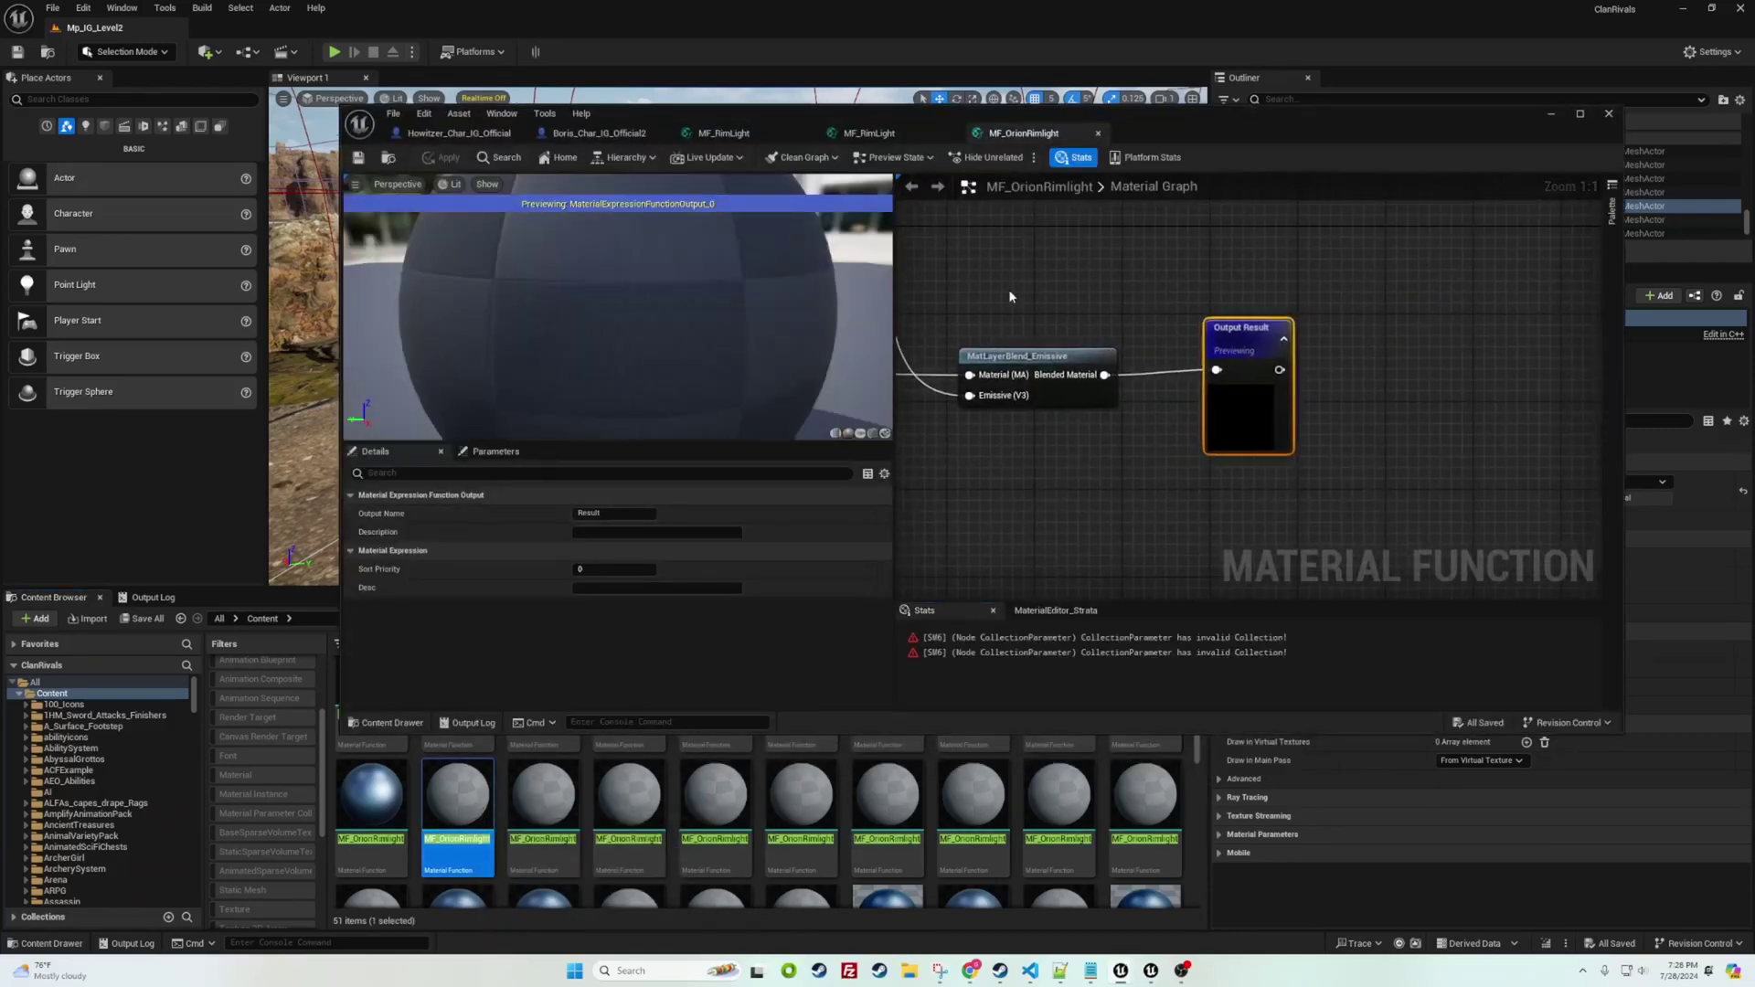
scroll(1039, 487, down, 3)
right_drag(1212, 376, 1103, 405)
click(1104, 404)
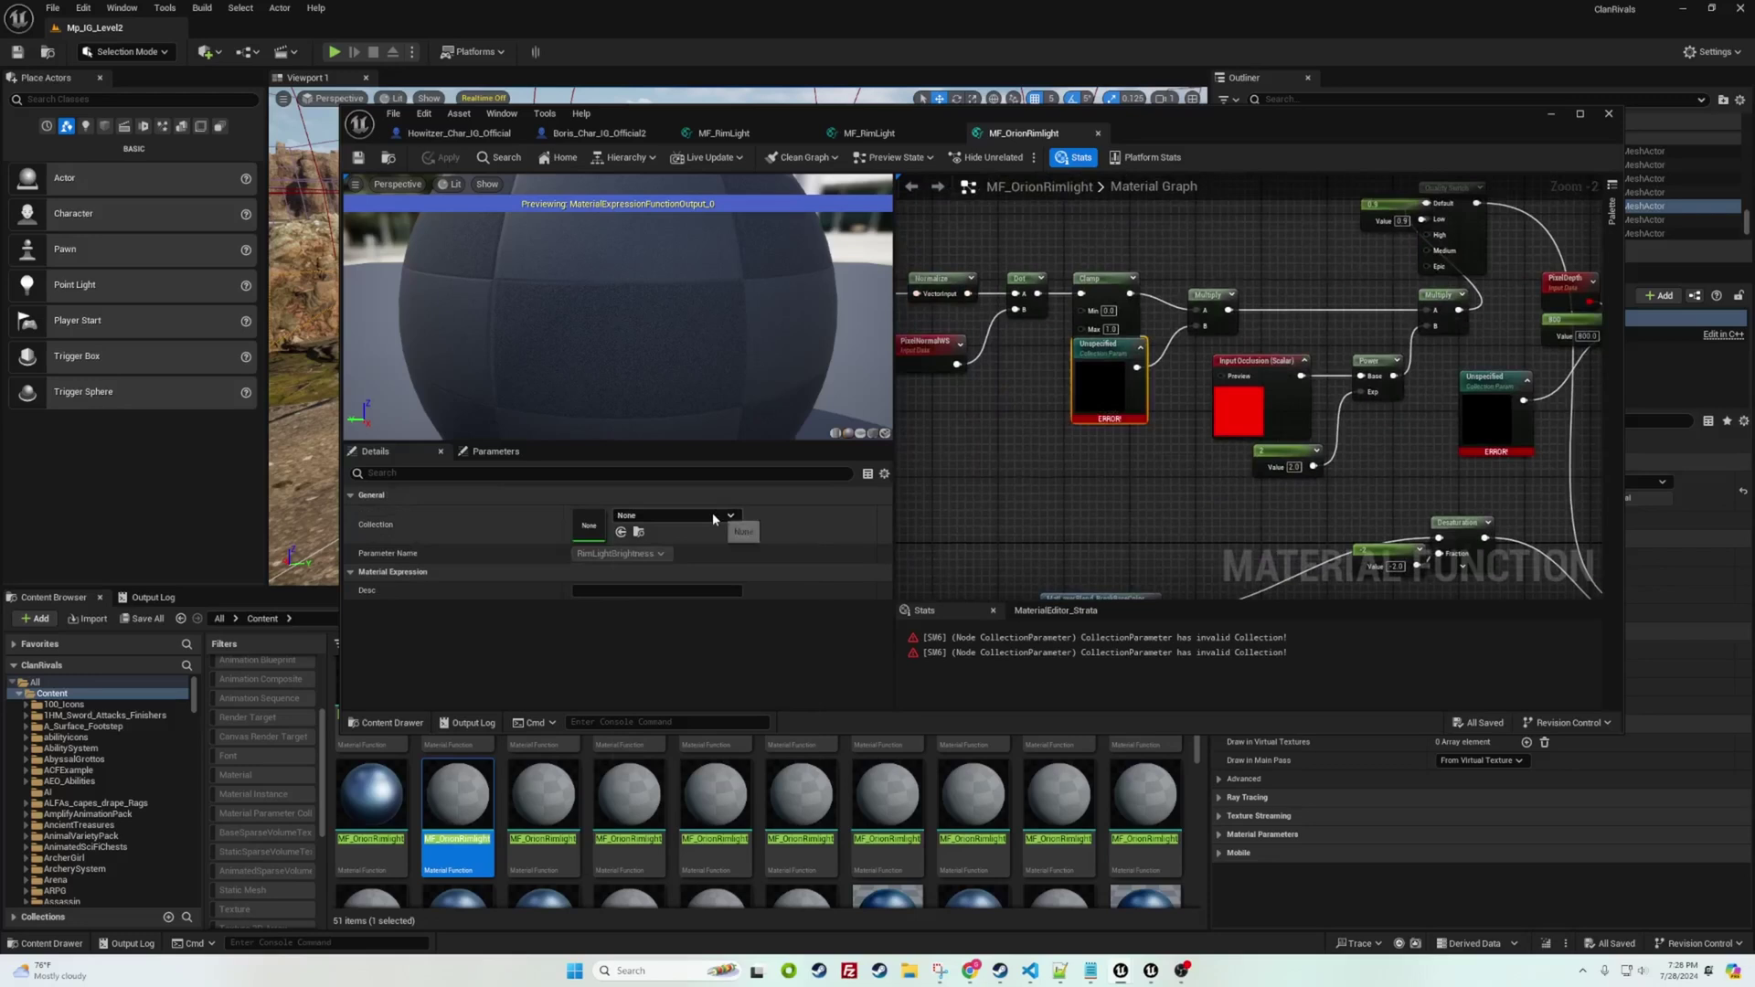
click(714, 517)
text(official)
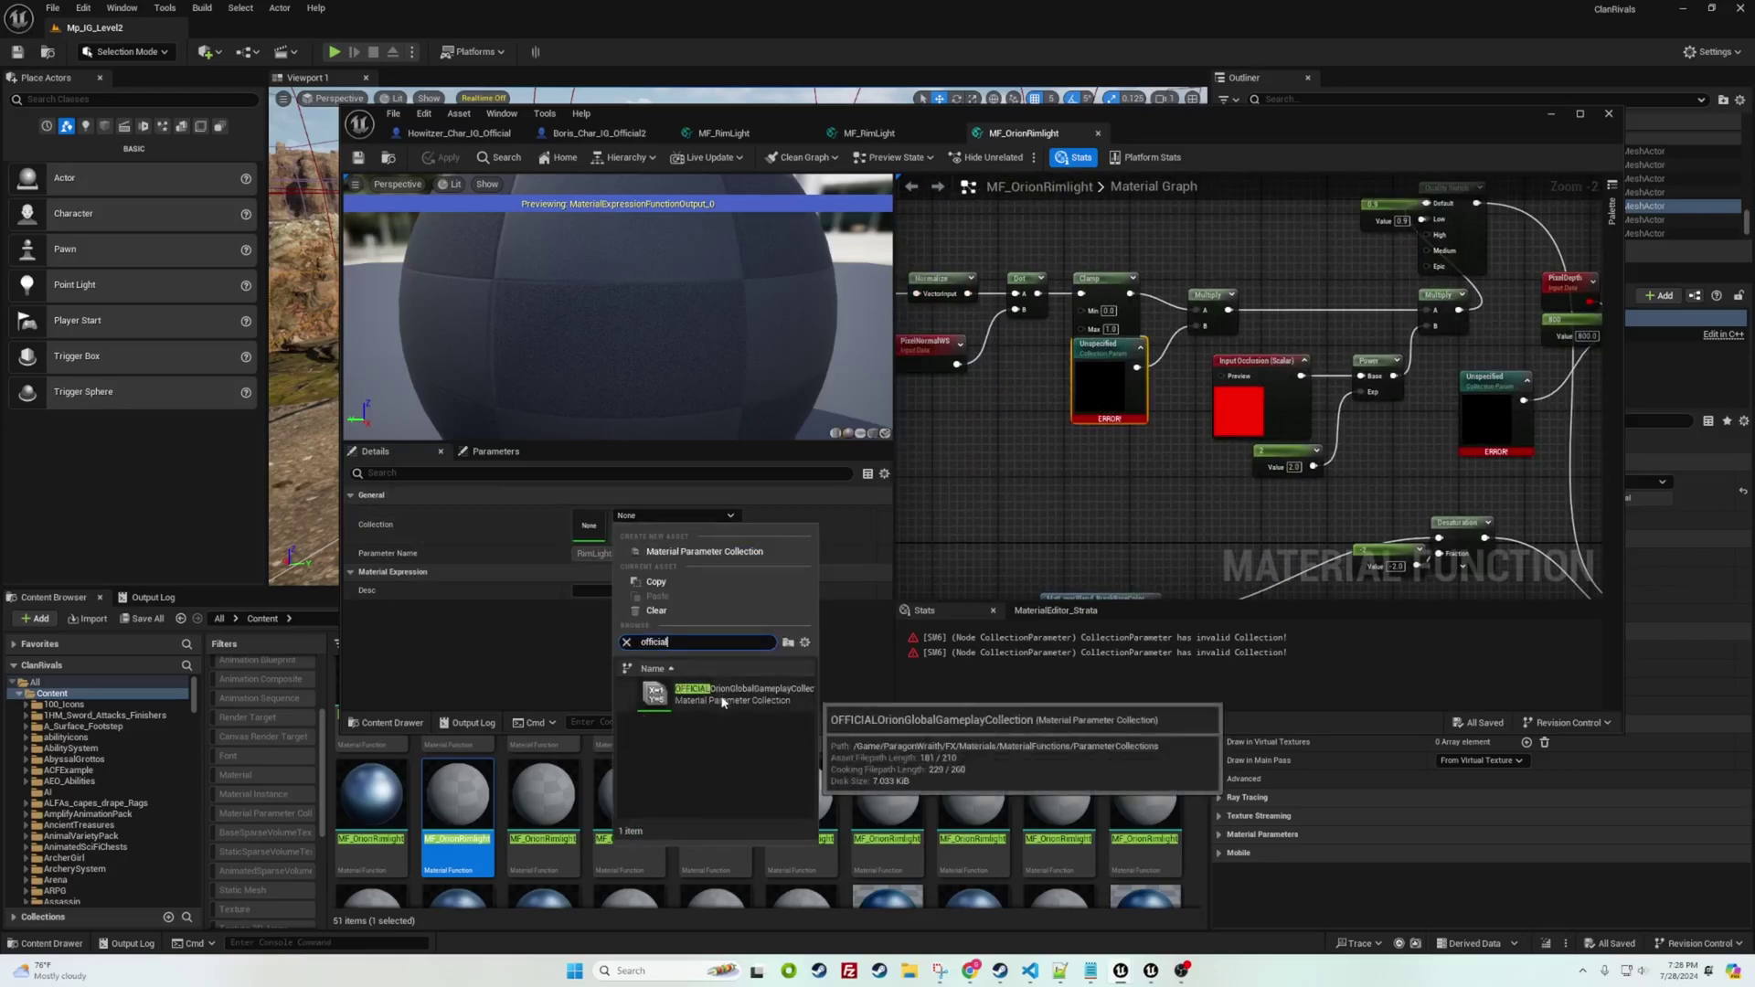
click(722, 696)
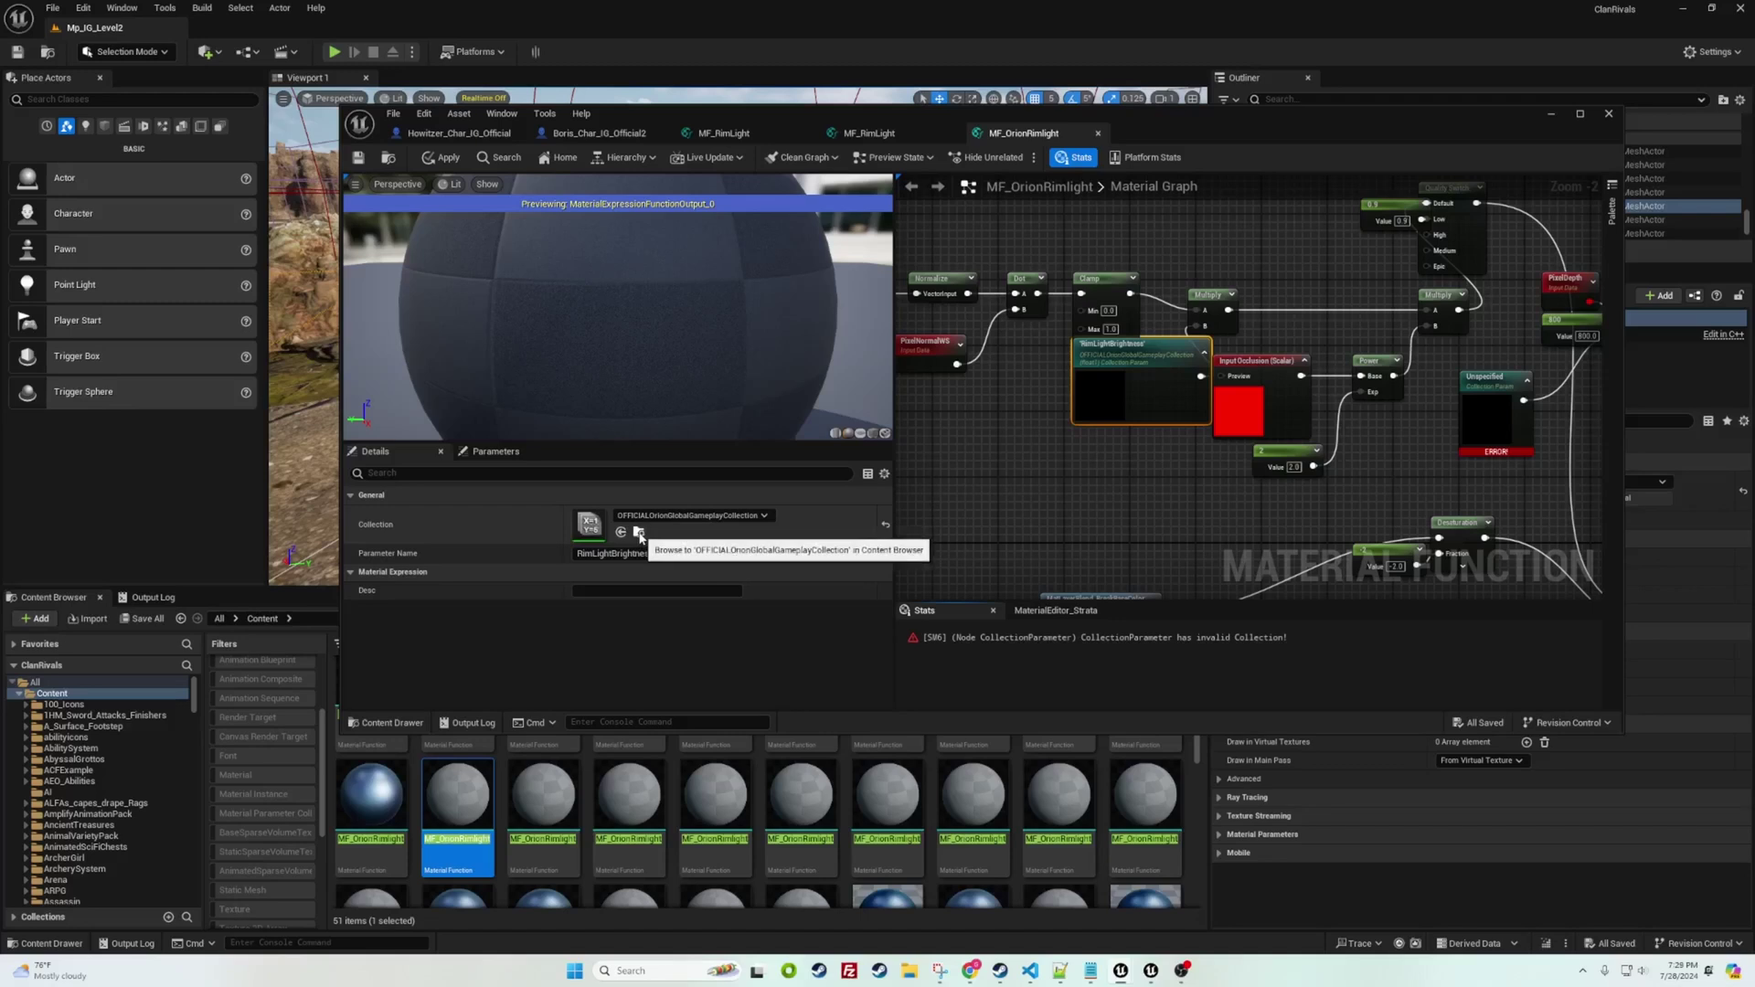
click(639, 533)
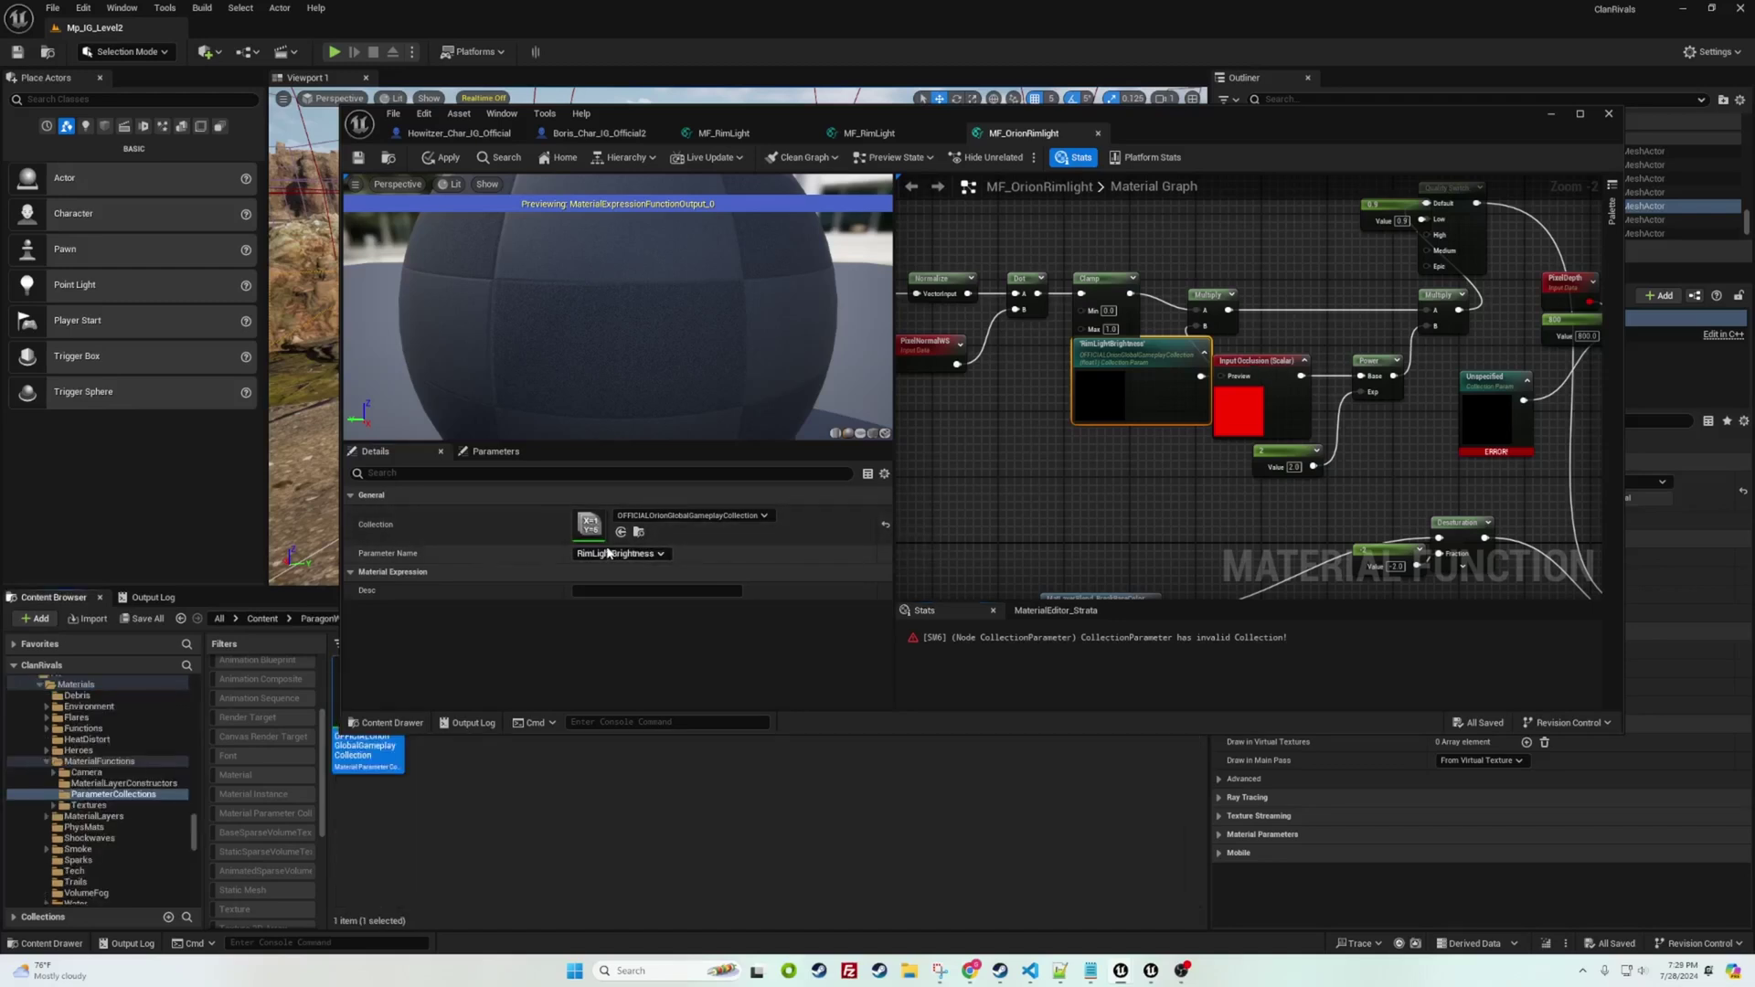
Assign the OFFICIAL collection to the RimLightDistance node, apply, and return to the level editor
right_drag(1319, 520, 1090, 512)
click(1262, 393)
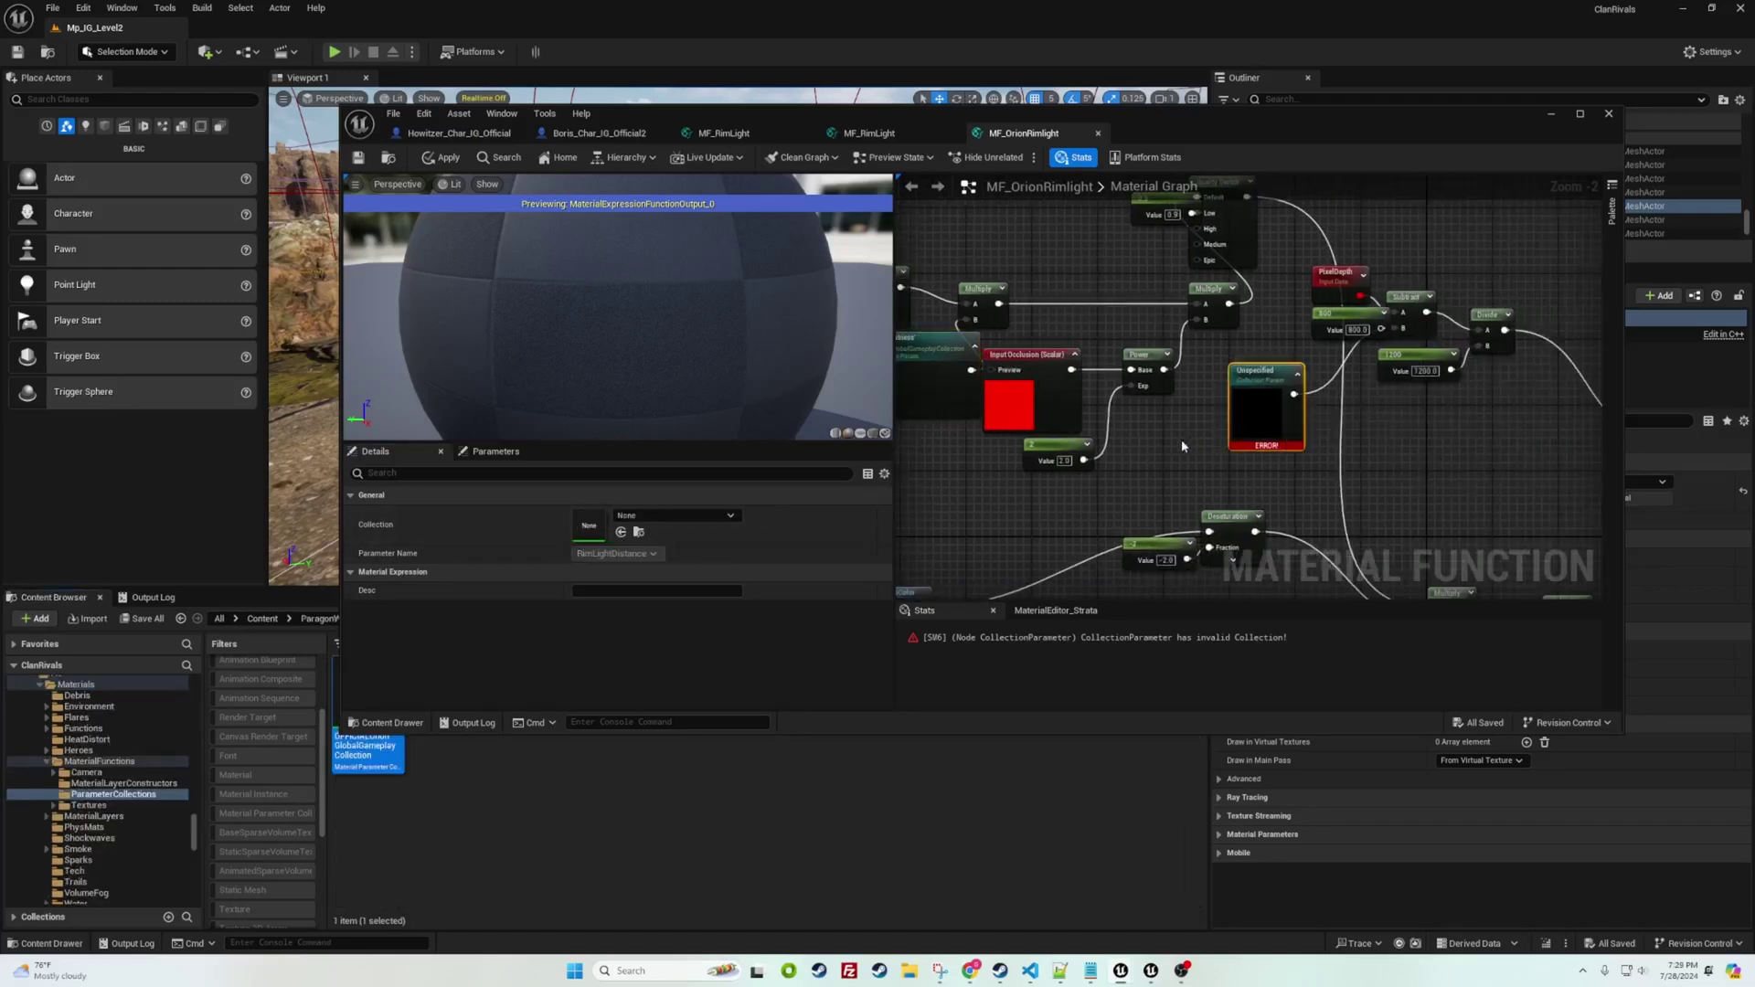
click(621, 532)
scroll(898, 406, down, 3)
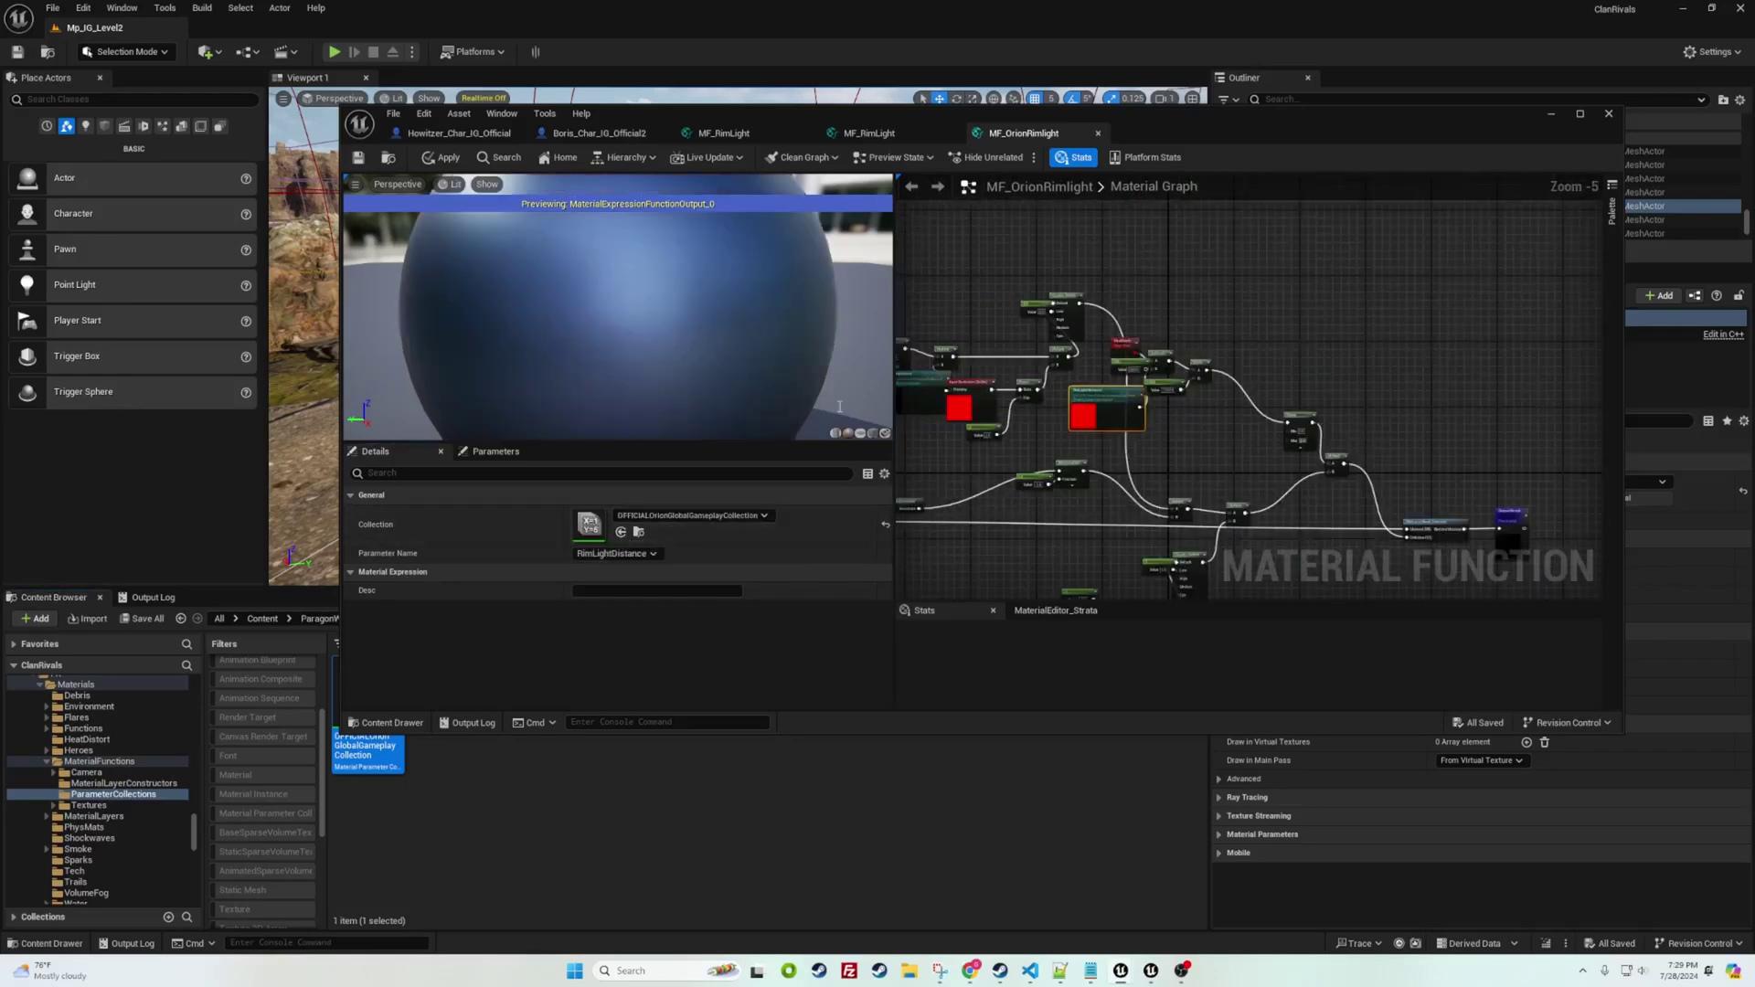
scroll(1180, 375, up, 3)
scroll(1205, 377, down, 3)
right_drag(1205, 378, 1468, 371)
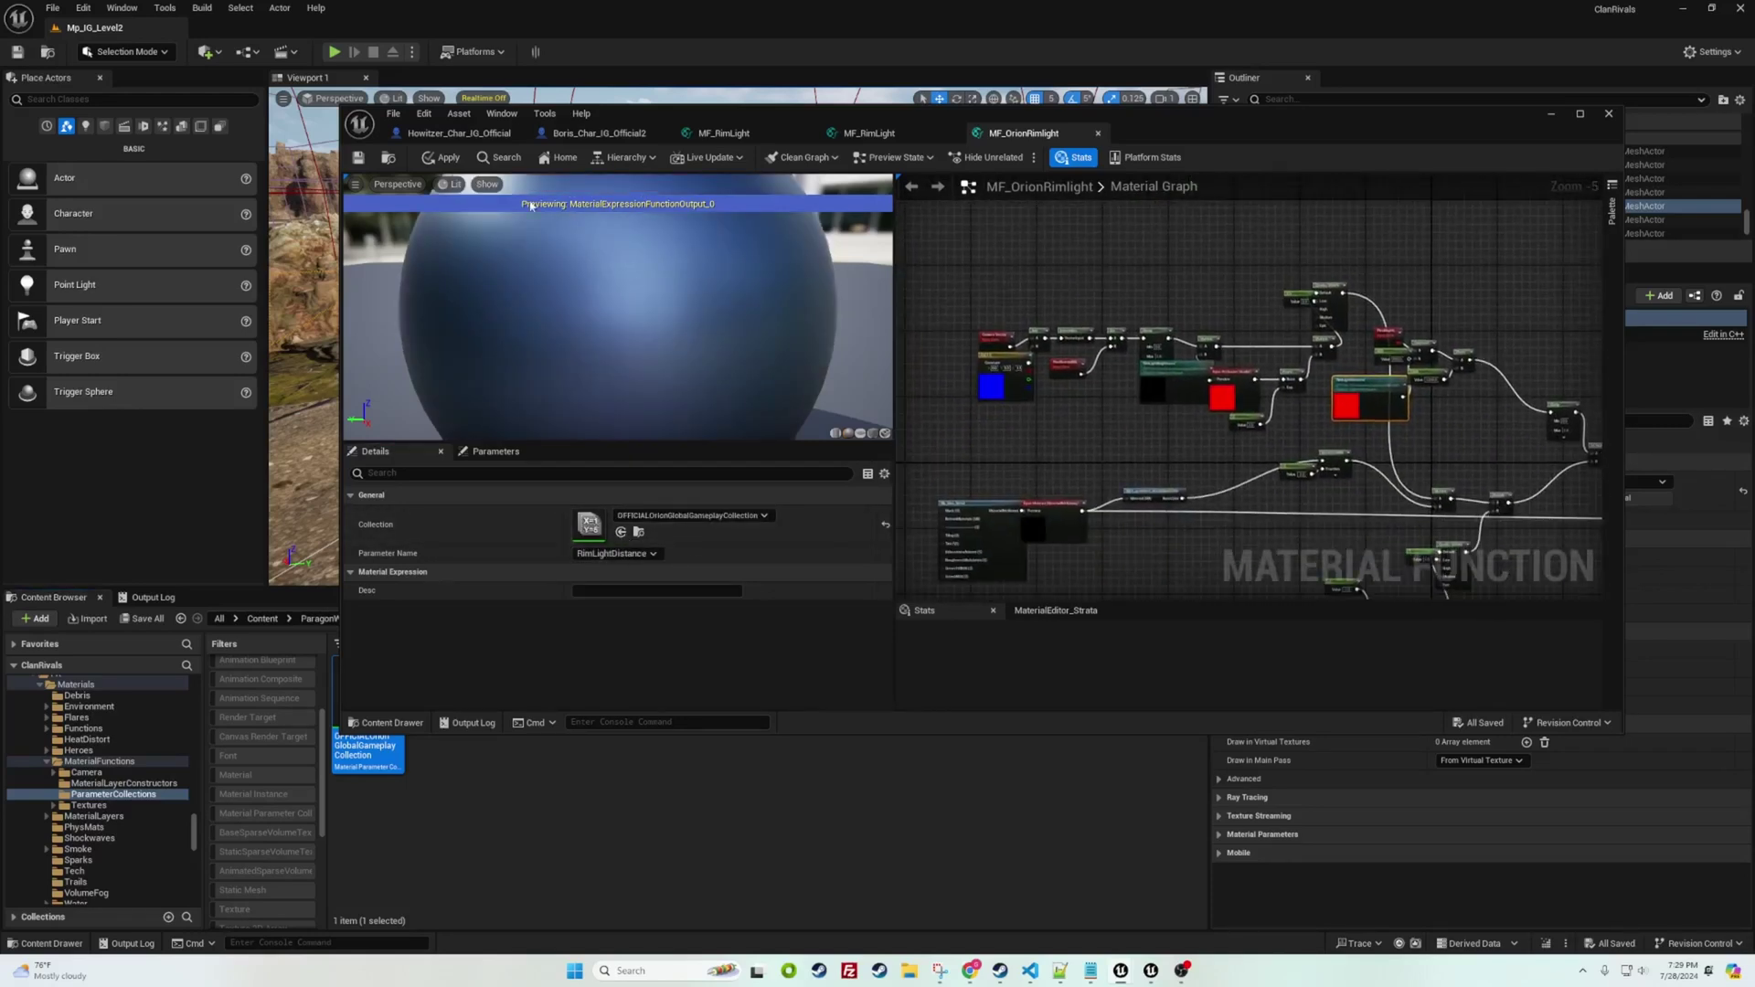
click(429, 160)
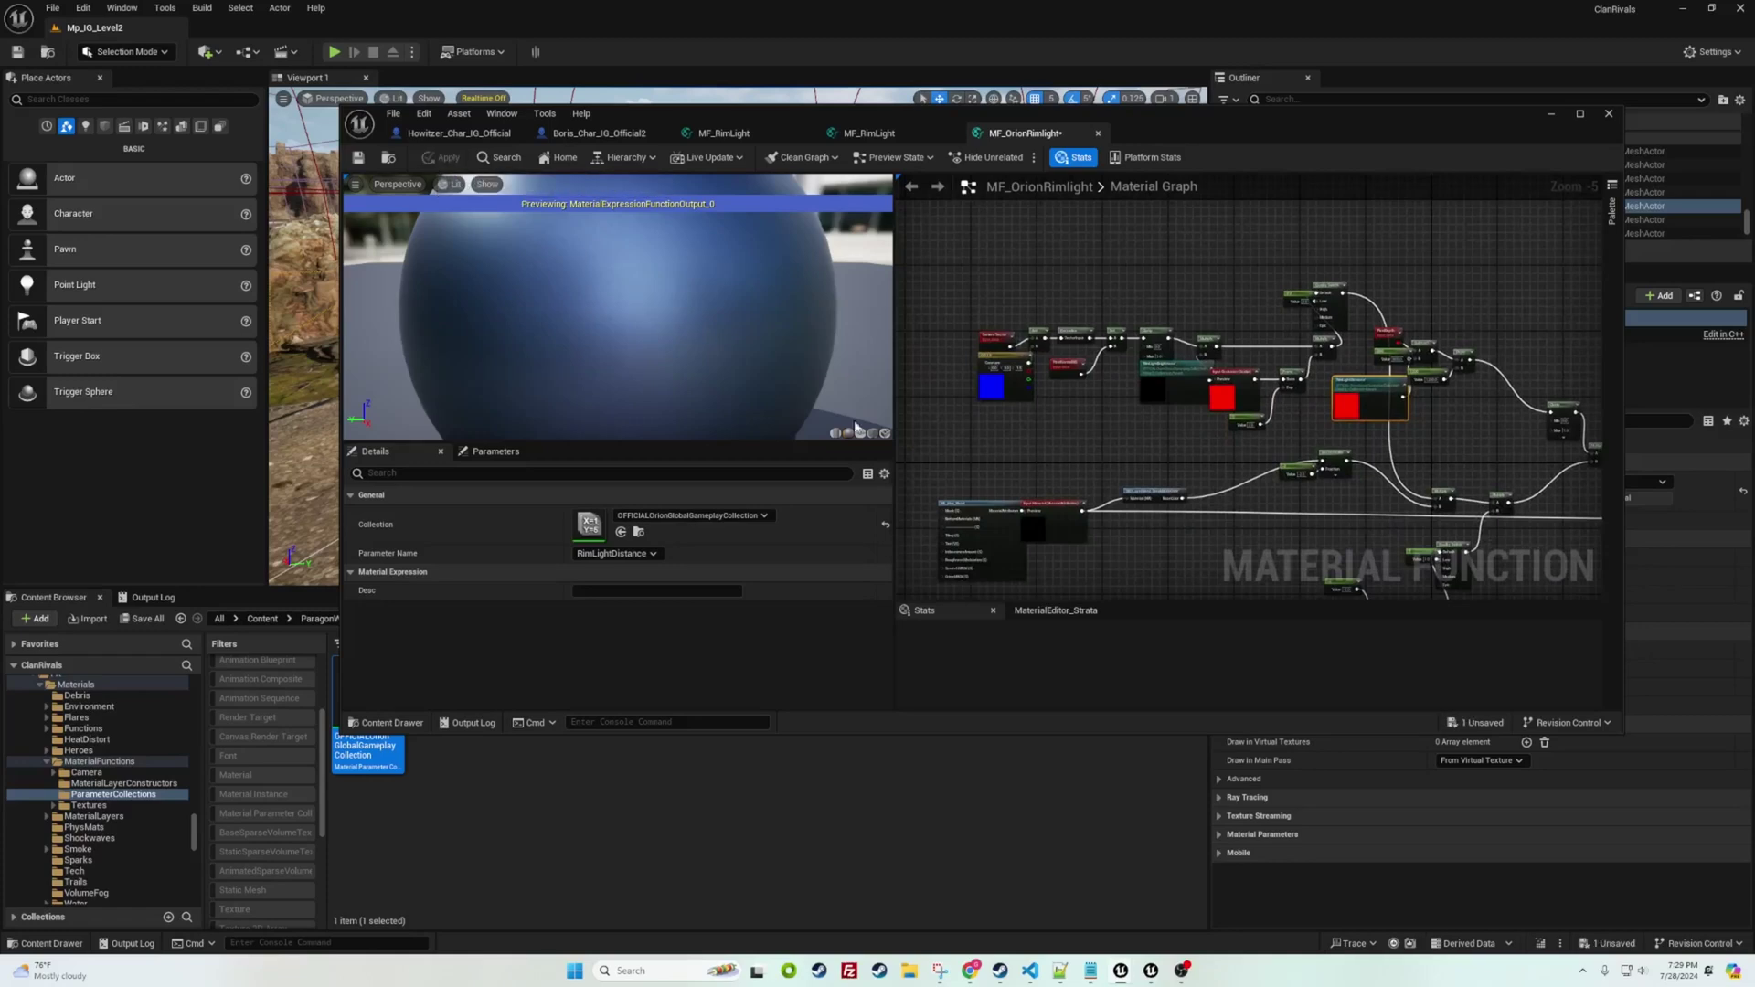
click(1636, 131)
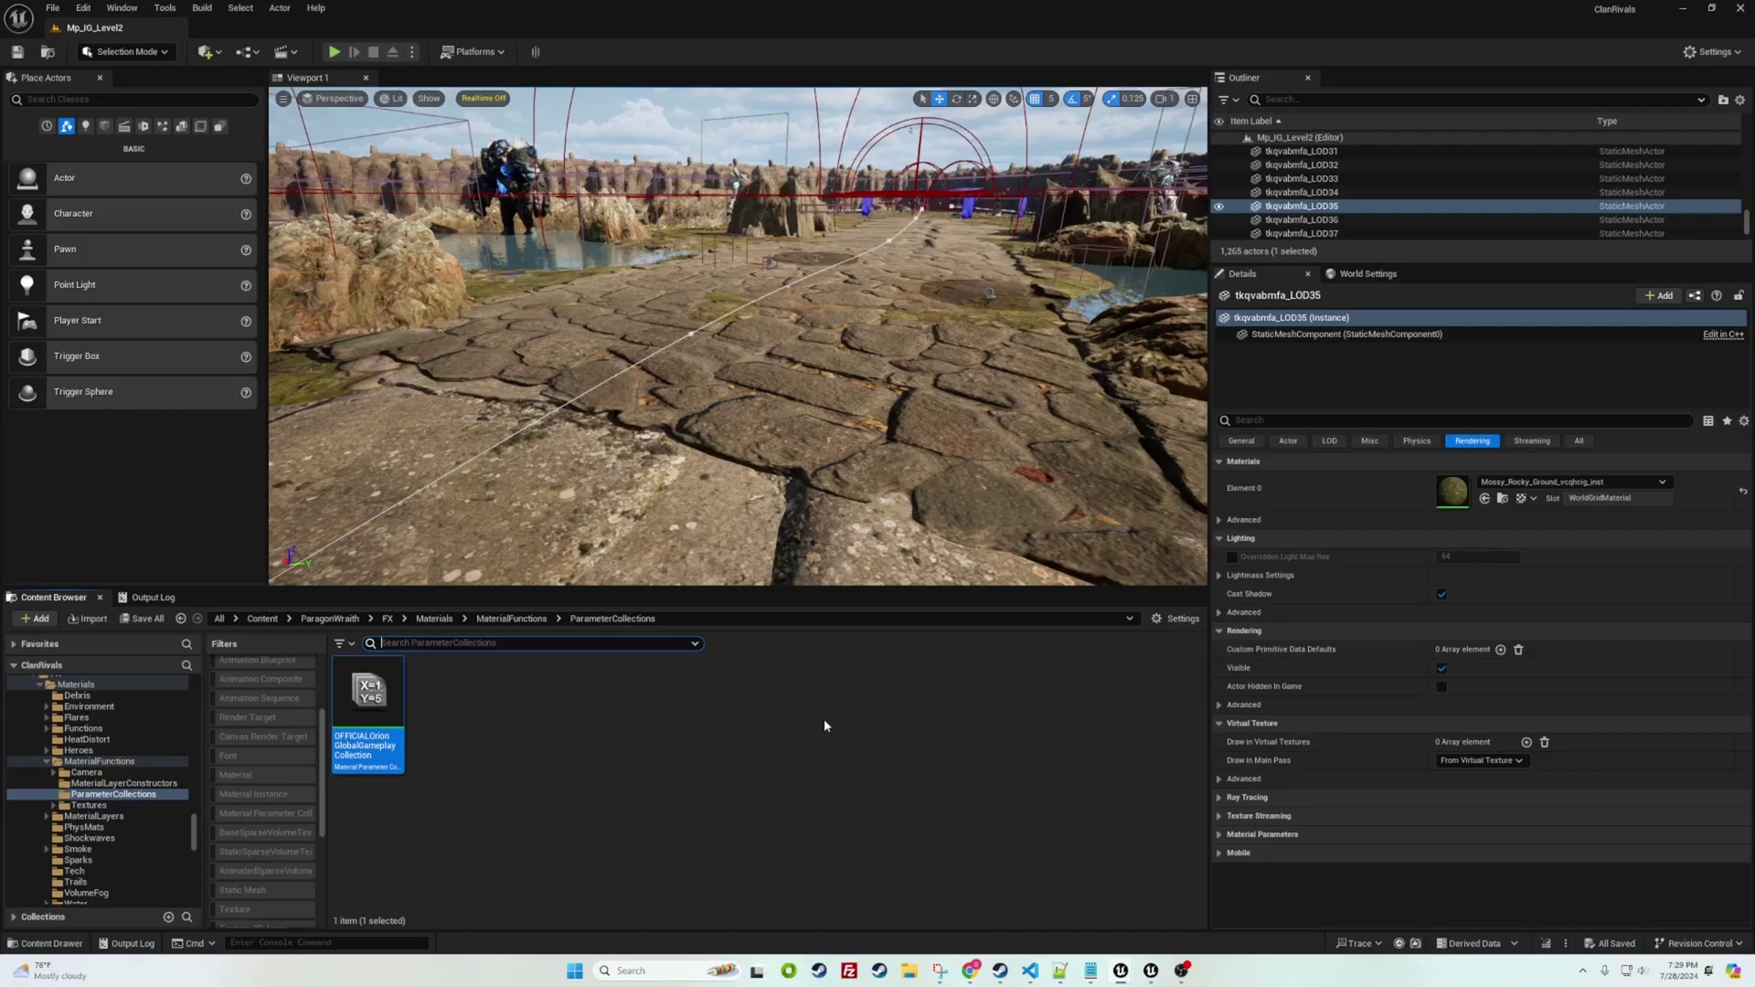
Bring the MF_OrionRimlight editor window back in front, then view the Howitzer_Char_IG_Official blueprint preview
click(473, 643)
key(alt+Tab)
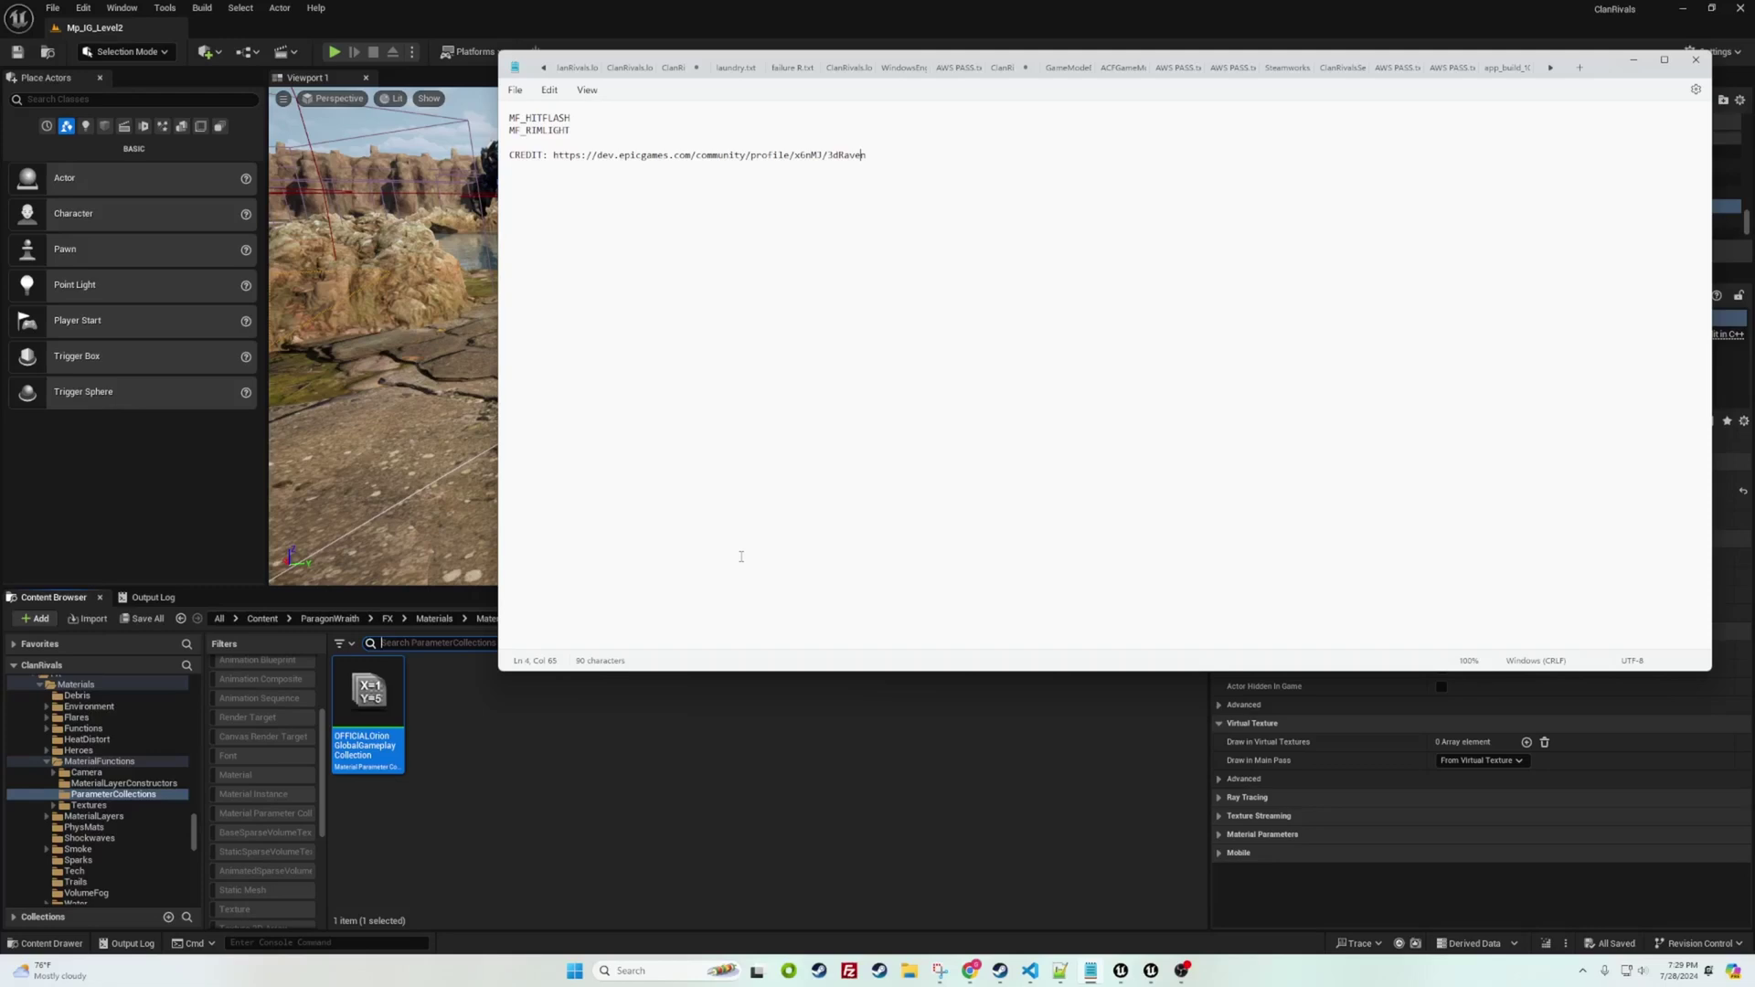
click(1121, 971)
click(1161, 924)
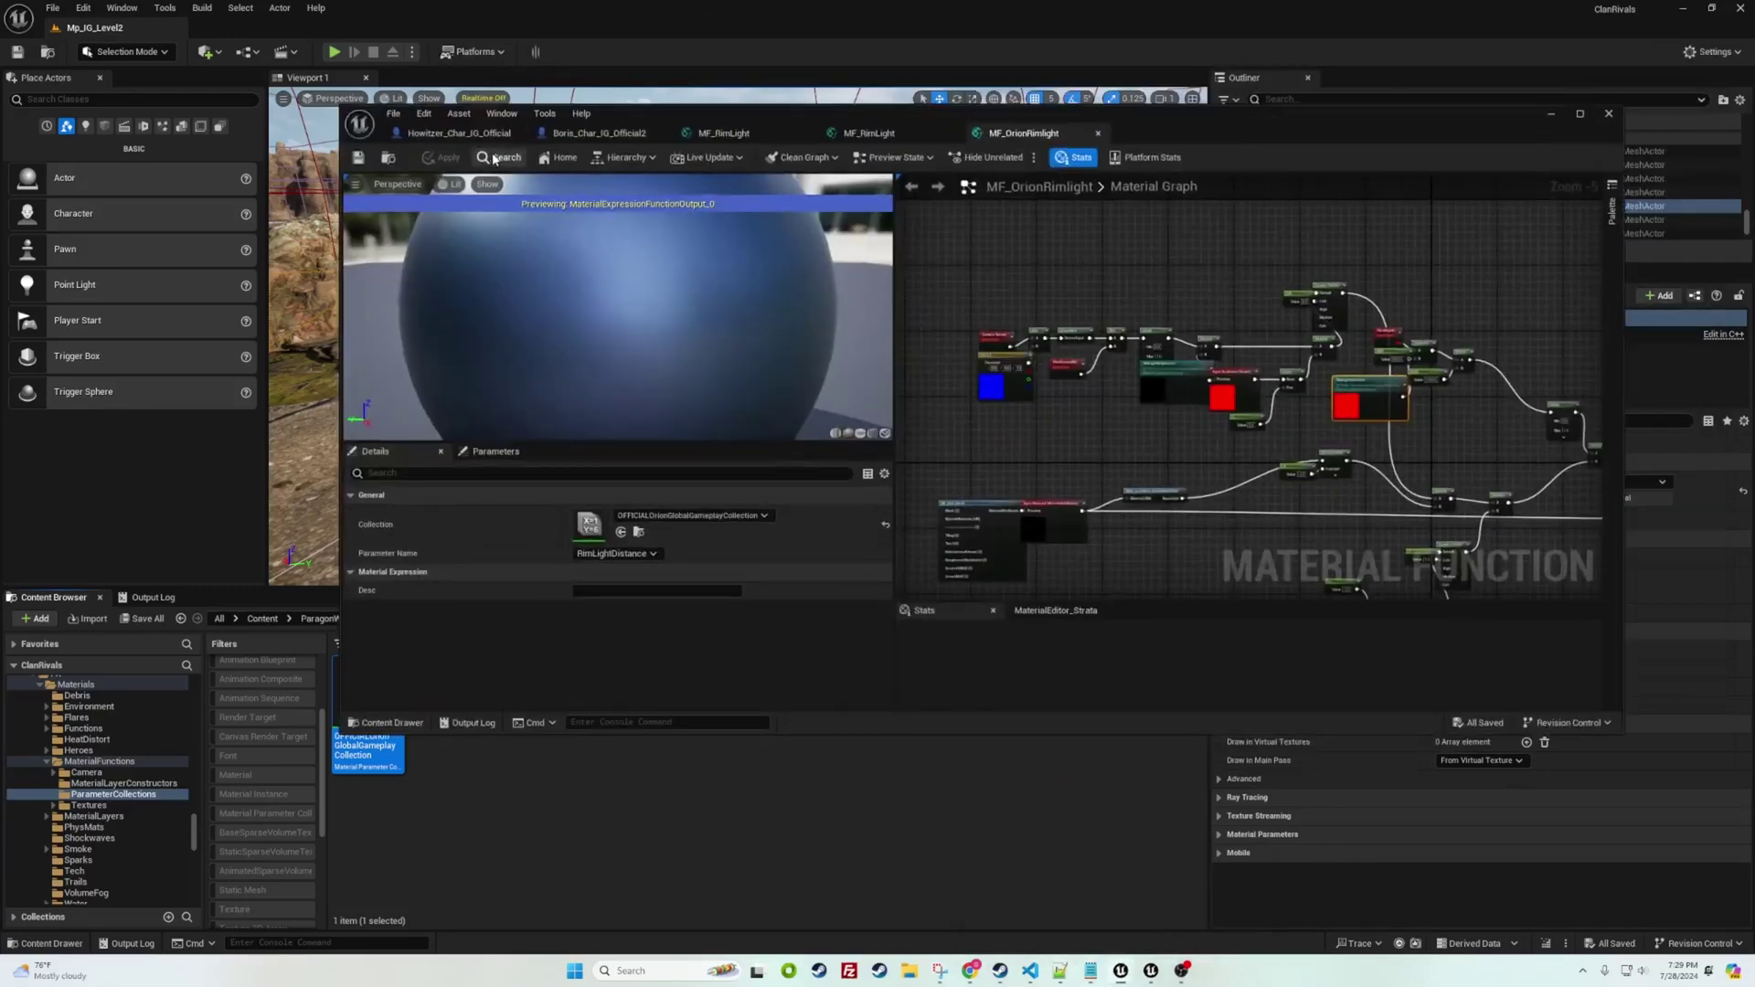
click(458, 132)
mouse_move(839, 224)
right_down()
mouse_move(841, 183)
mouse_move(845, 219)
right_up()
Switch to the Boris_Char_IG_Official2 blueprint and orbit its preview so Boris faces the camera
click(599, 133)
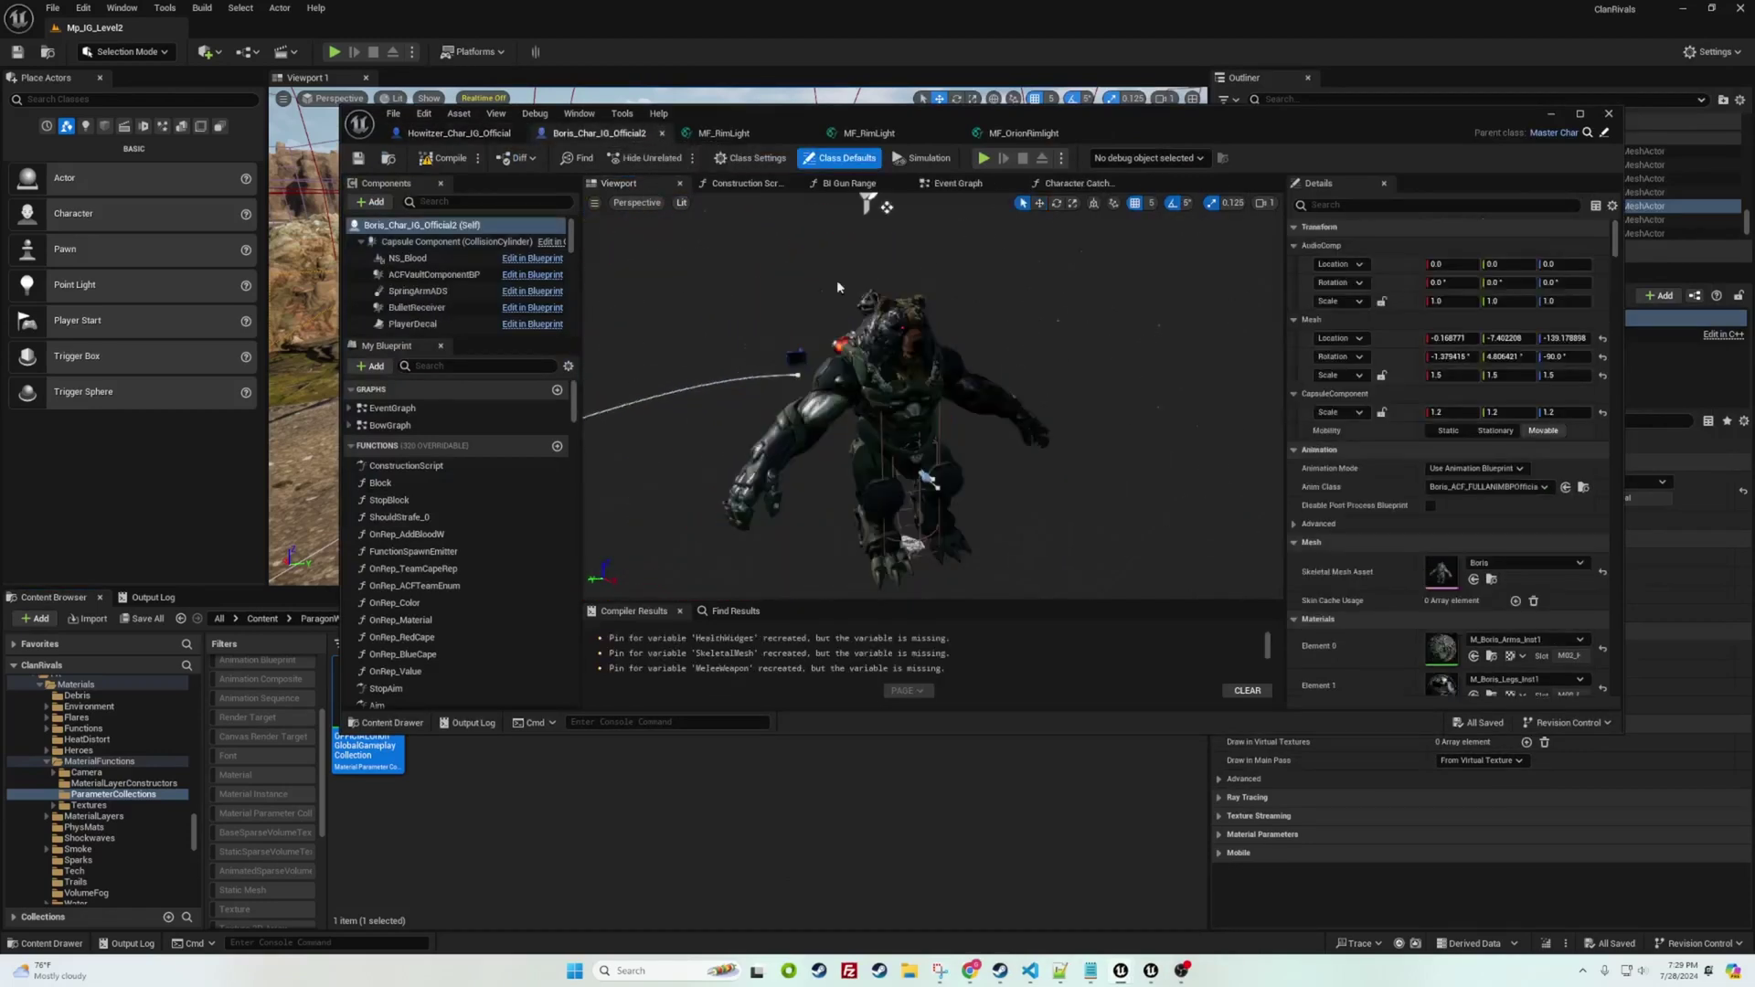
right_drag(914, 402, 925, 349)
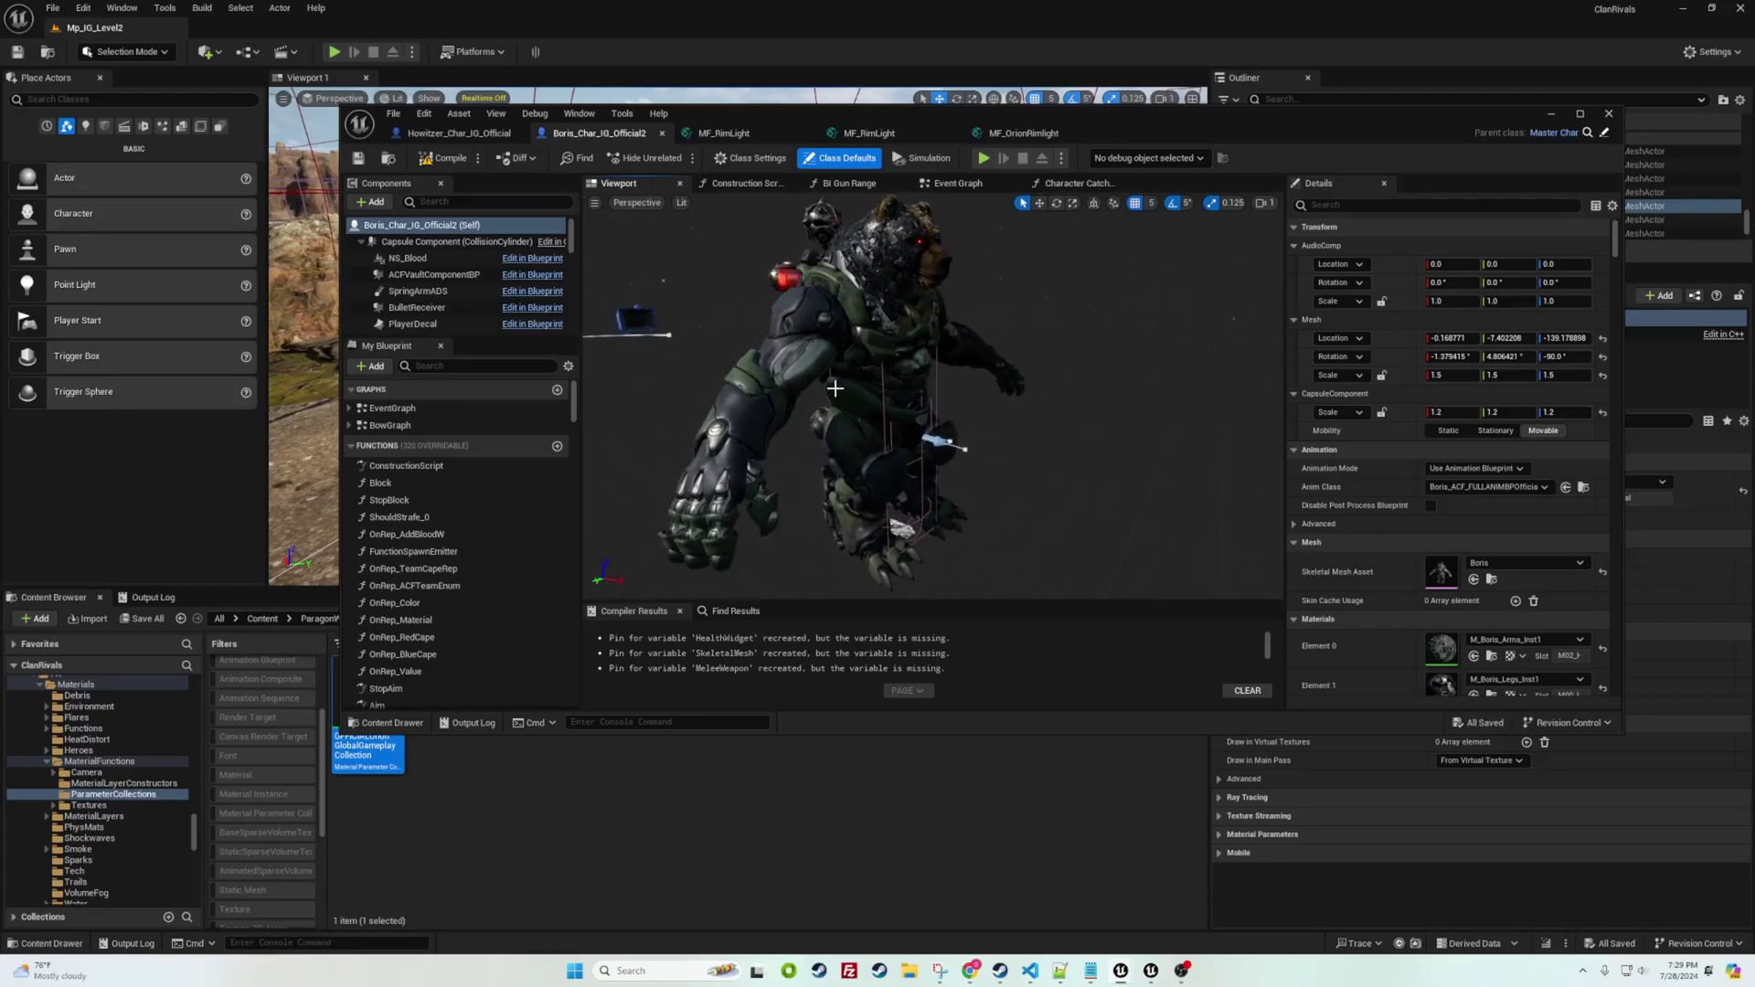